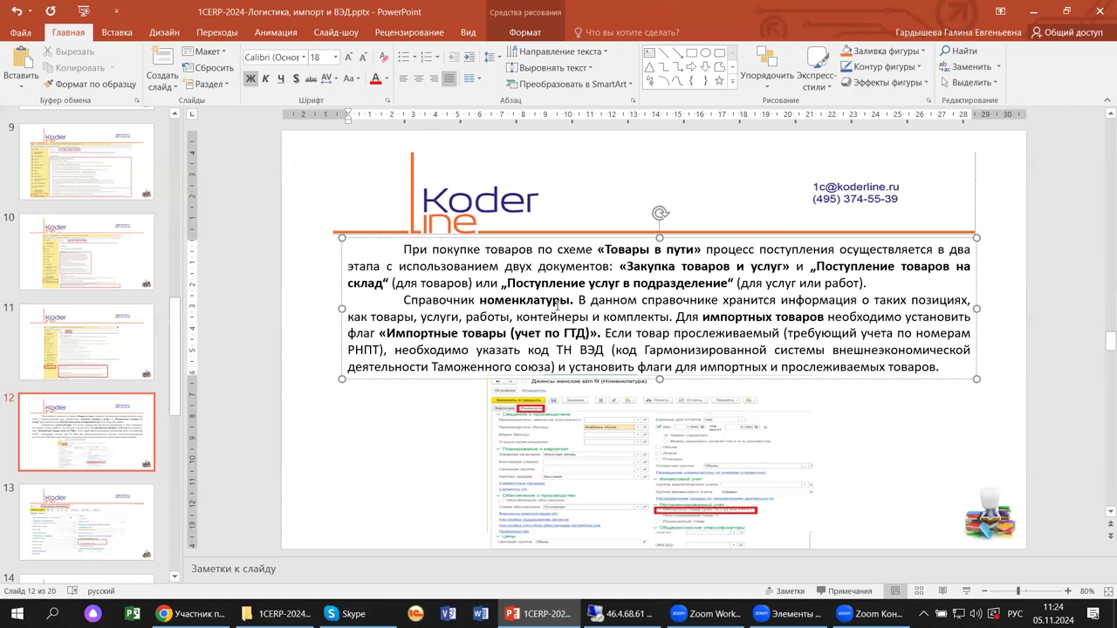
# Switch to the 1C:ERP remote session and review the summary card of the item "Джинсы женские slim fit"
pyautogui.click(579, 454)
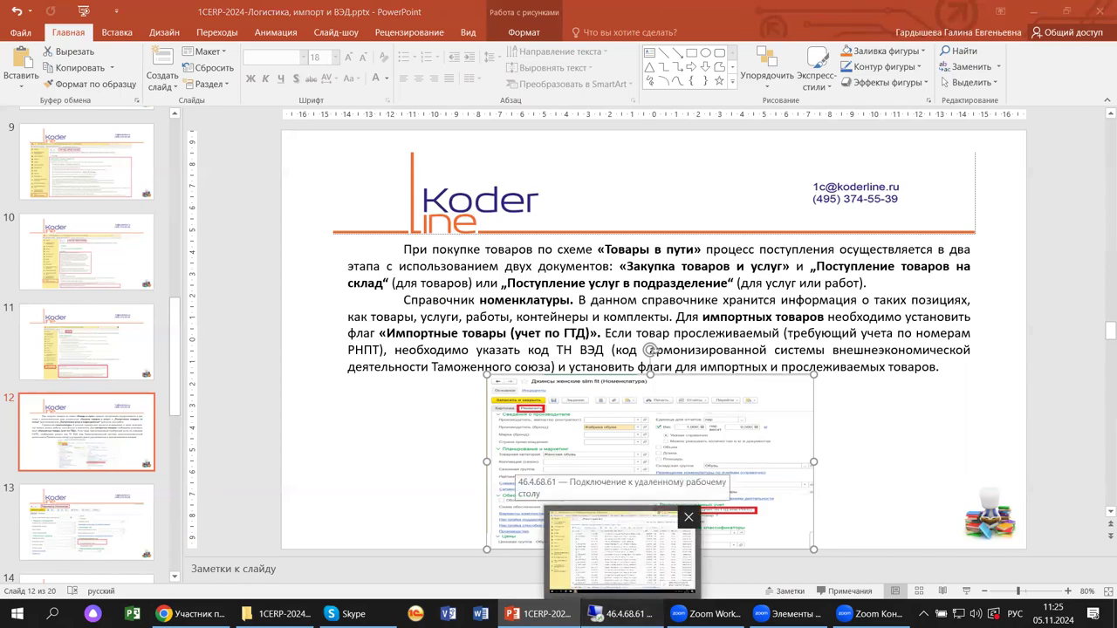
pyautogui.click(612, 611)
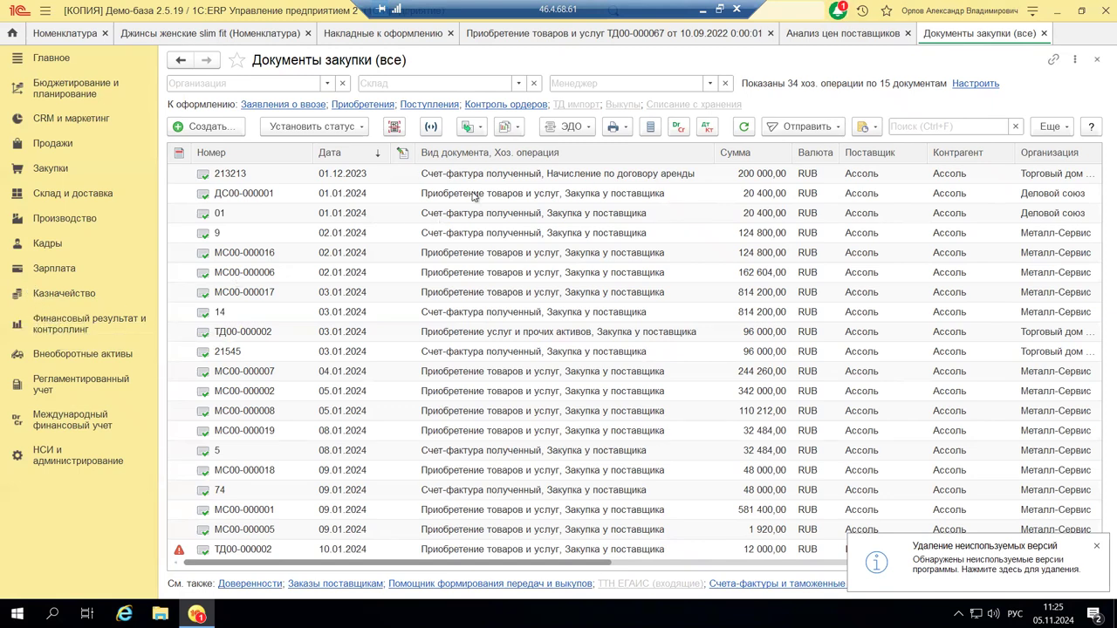
pyautogui.click(264, 33)
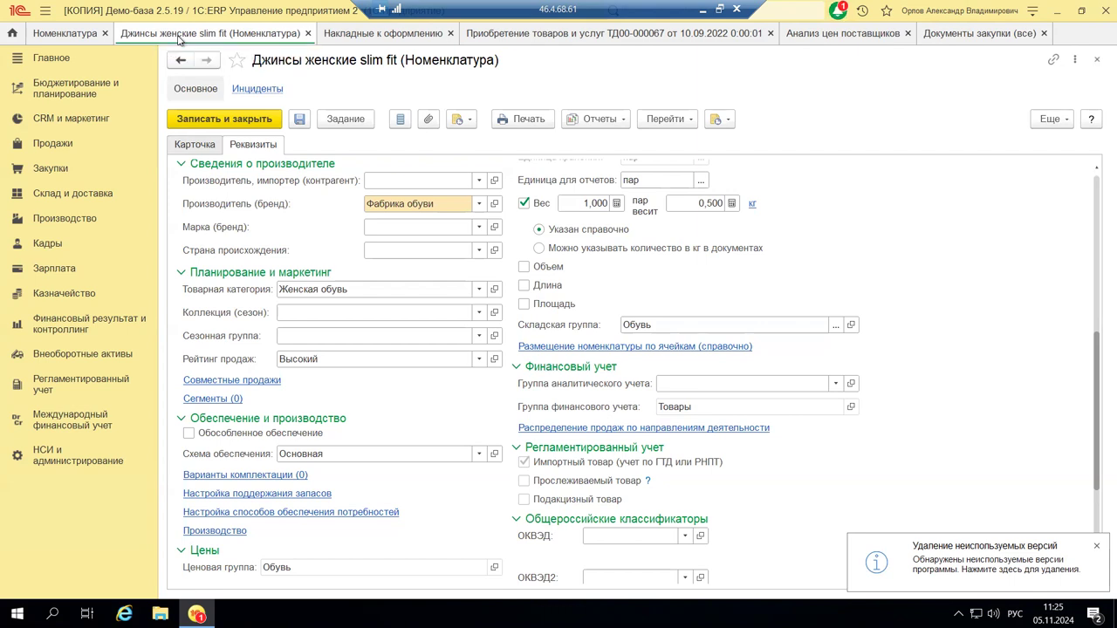
pyautogui.click(194, 145)
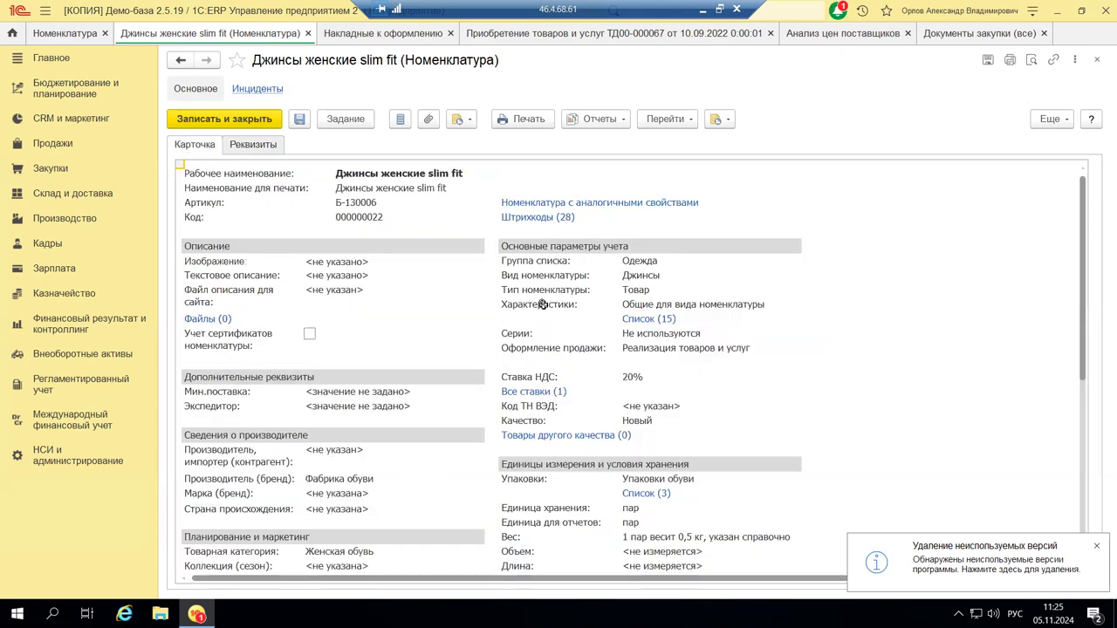
pyautogui.scroll(-2, 543, 307)
pyautogui.scroll(-1, 543, 307)
pyautogui.scroll(2, 533, 306)
# Display the item's editable attributes, collapse and re-expand all attribute groups, and toggle the "Описание" group closed and open
pyautogui.click(242, 147)
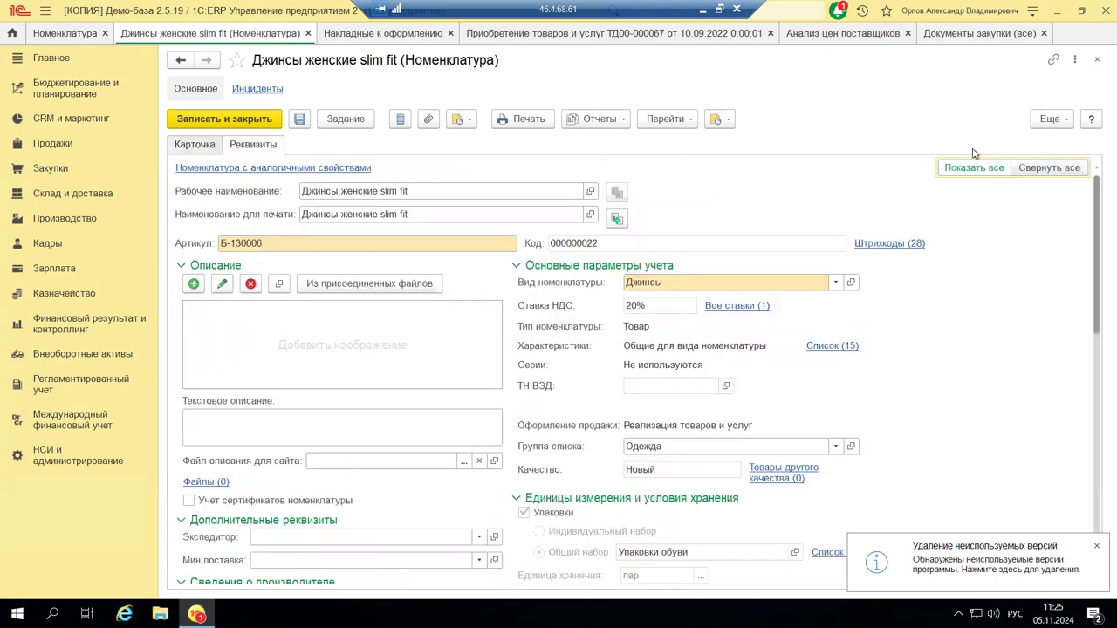
pyautogui.click(1042, 173)
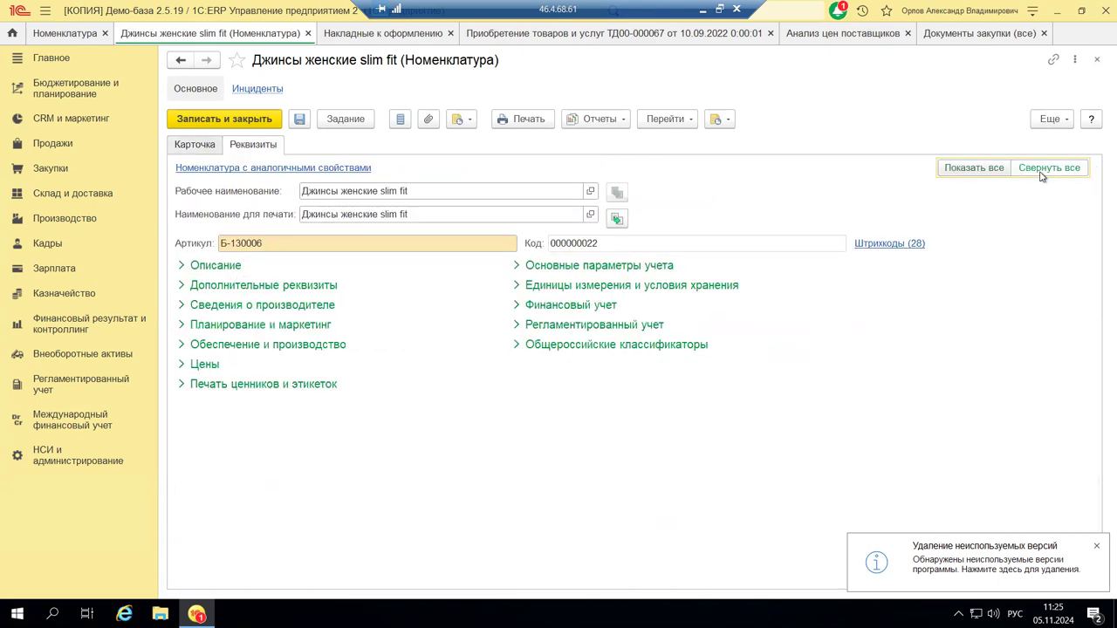
pyautogui.click(970, 170)
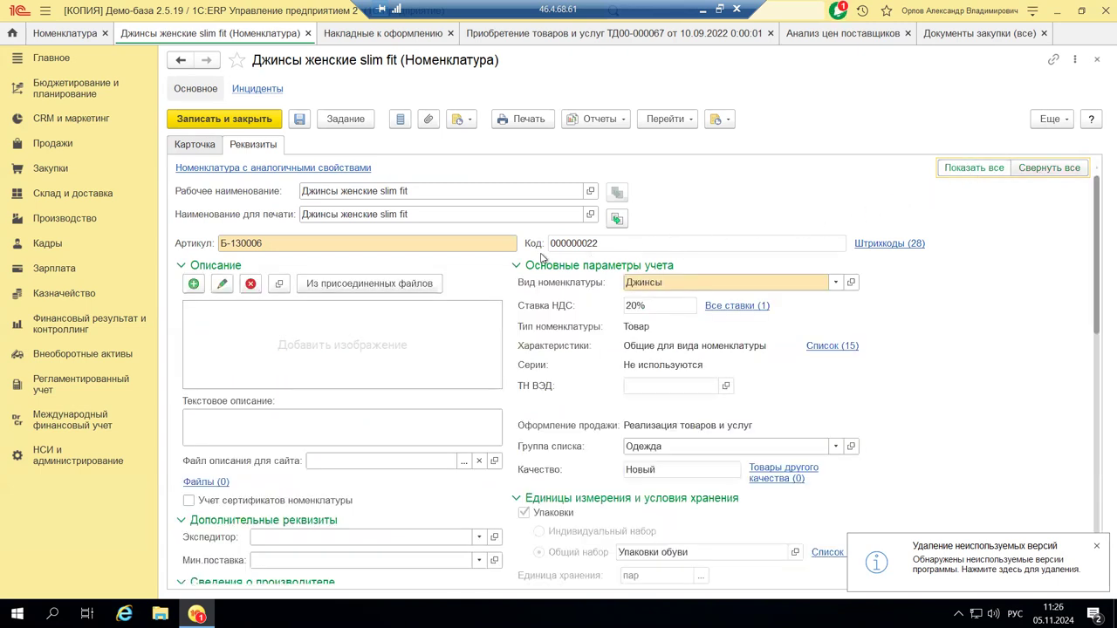
pyautogui.click(181, 266)
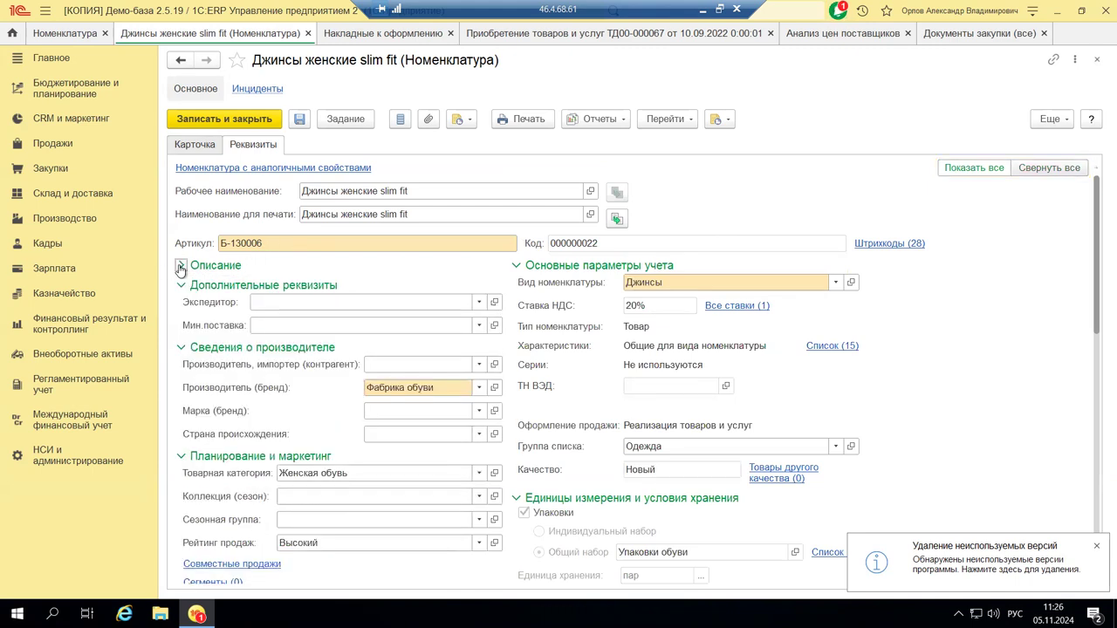
pyautogui.click(181, 265)
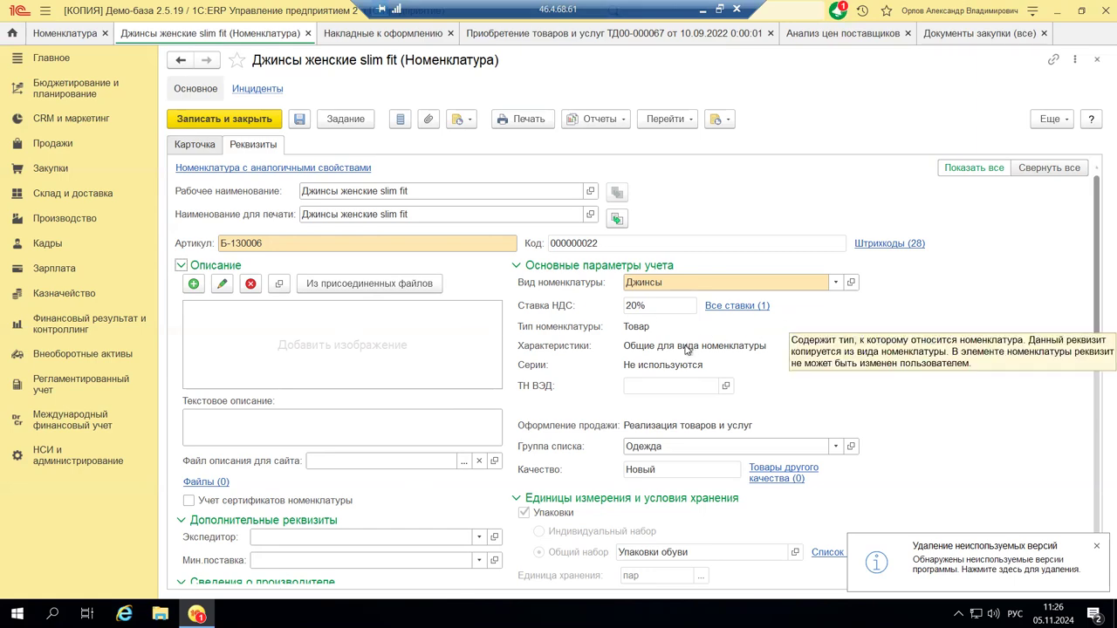
# Examine the item's measurement unit, financial accounting and regulated accounting settings, including the imported and traceable goods flags
pyautogui.scroll(-5, 963, 361)
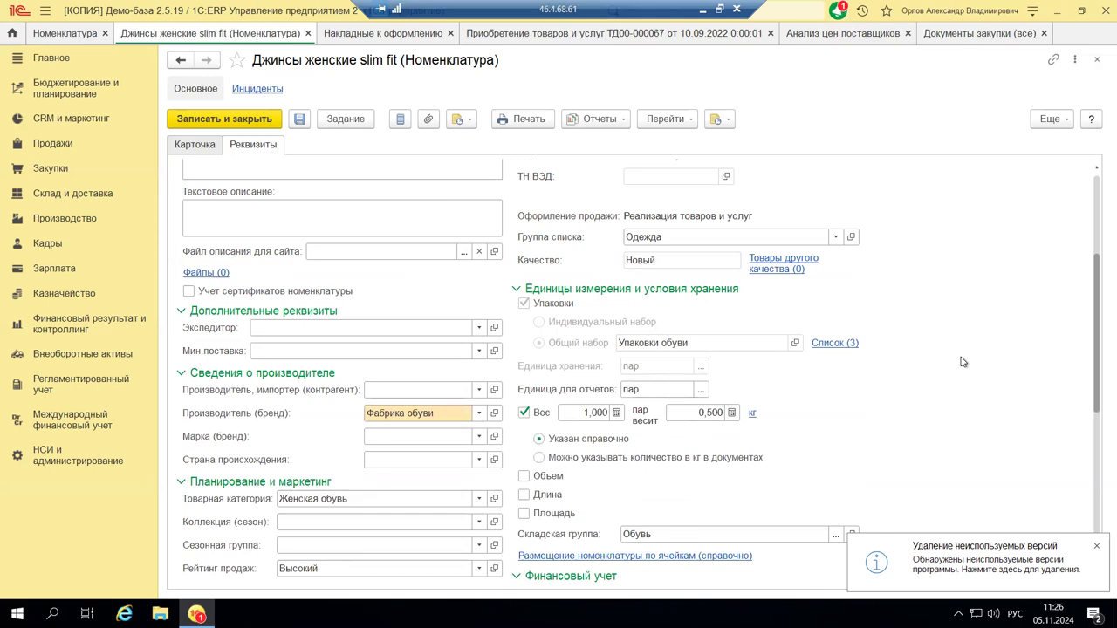
pyautogui.scroll(2, 962, 362)
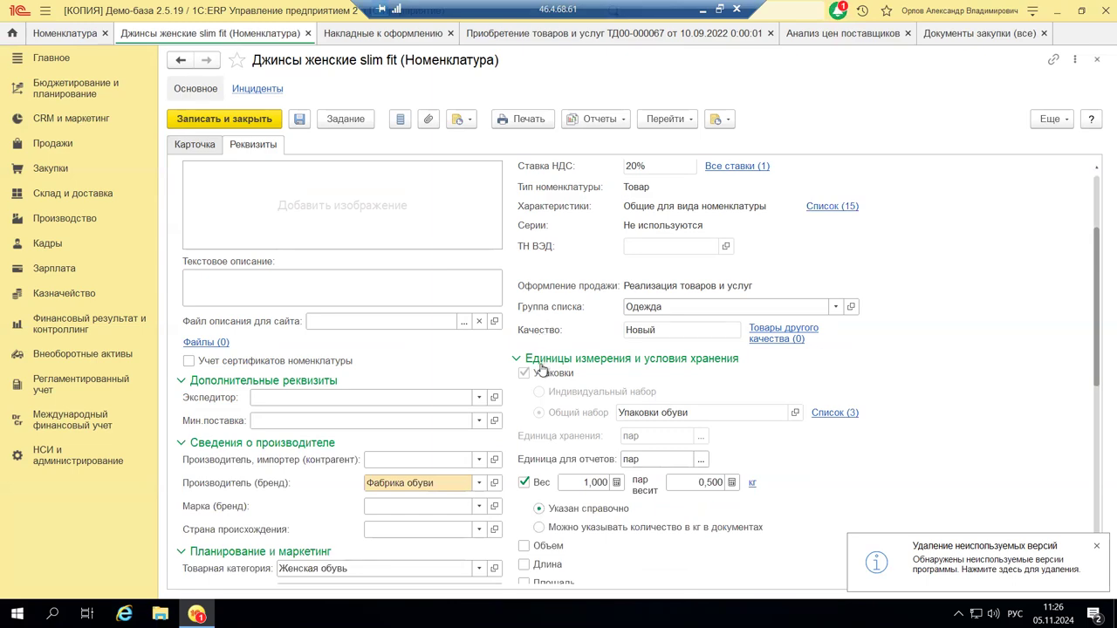
pyautogui.scroll(-4, 565, 434)
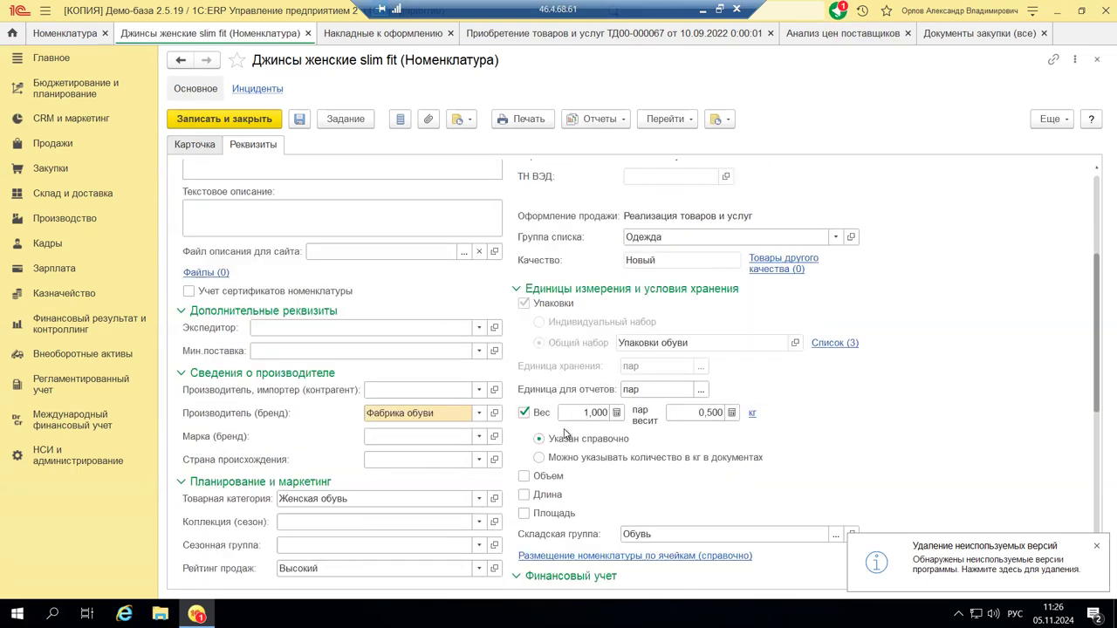
pyautogui.scroll(-2, 564, 434)
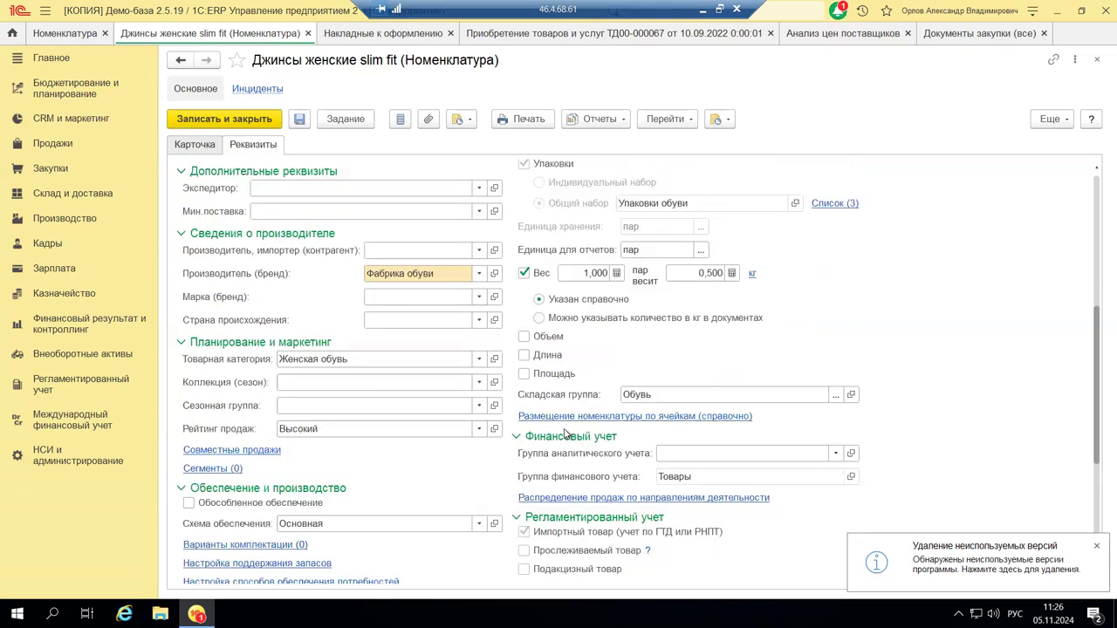
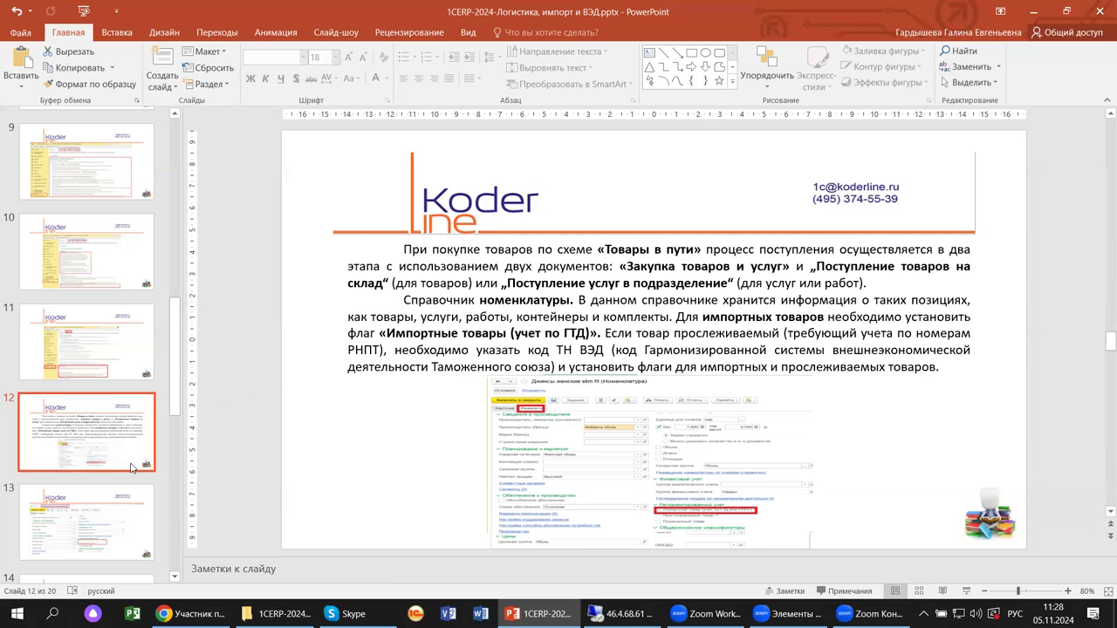
# View slide 13 on the refrigerator item's import flags and slide 14 on import purchases in the presentation
pyautogui.click(113, 527)
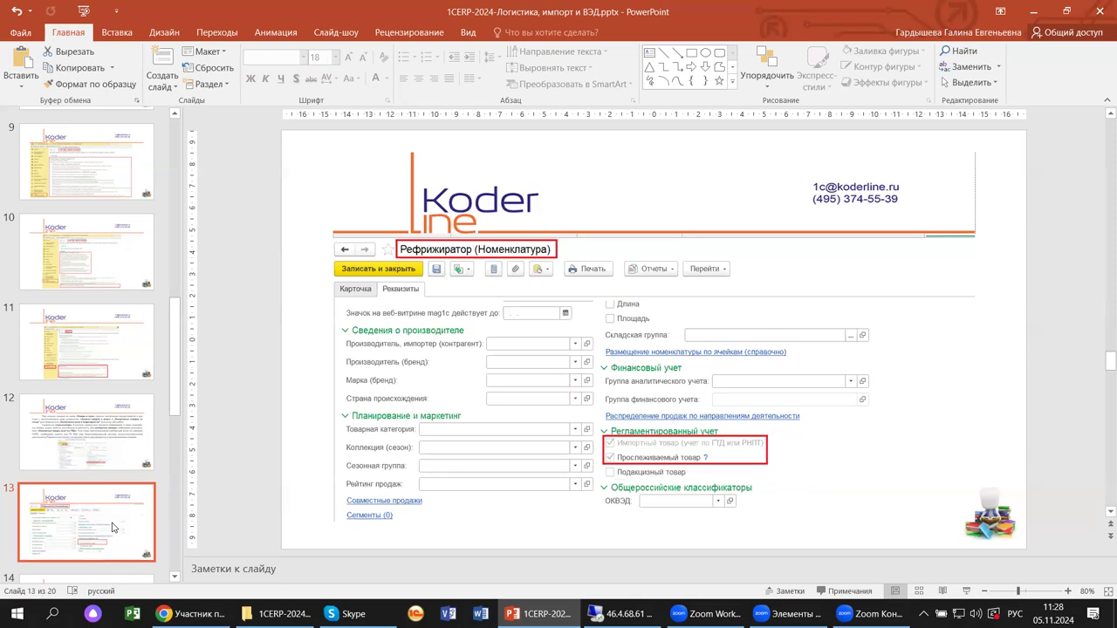
pyautogui.scroll(-3, 87, 436)
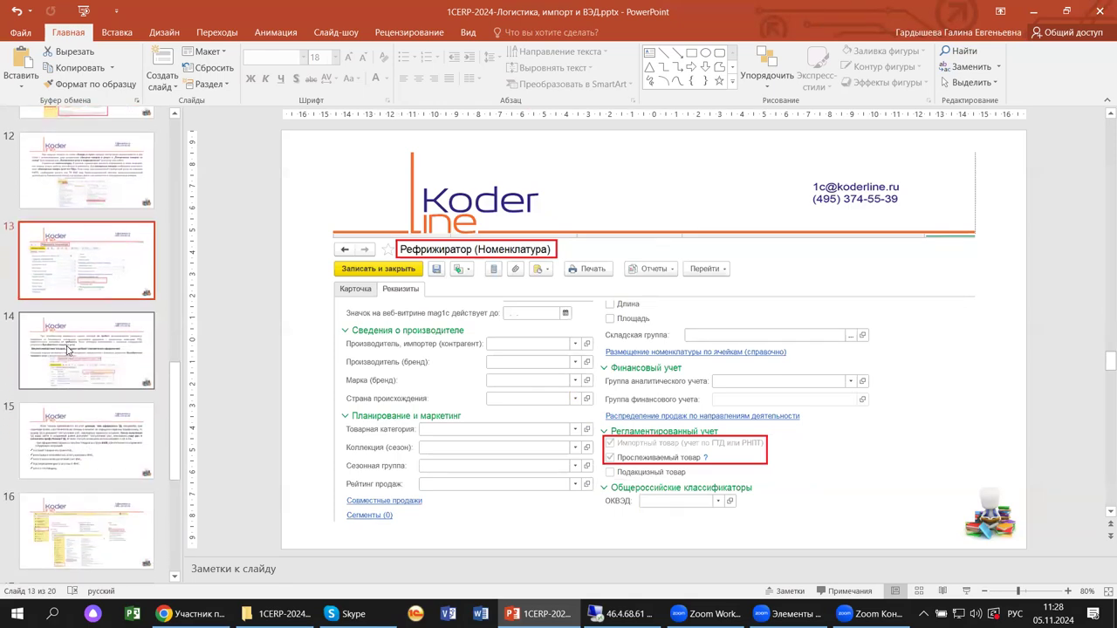
pyautogui.click(68, 350)
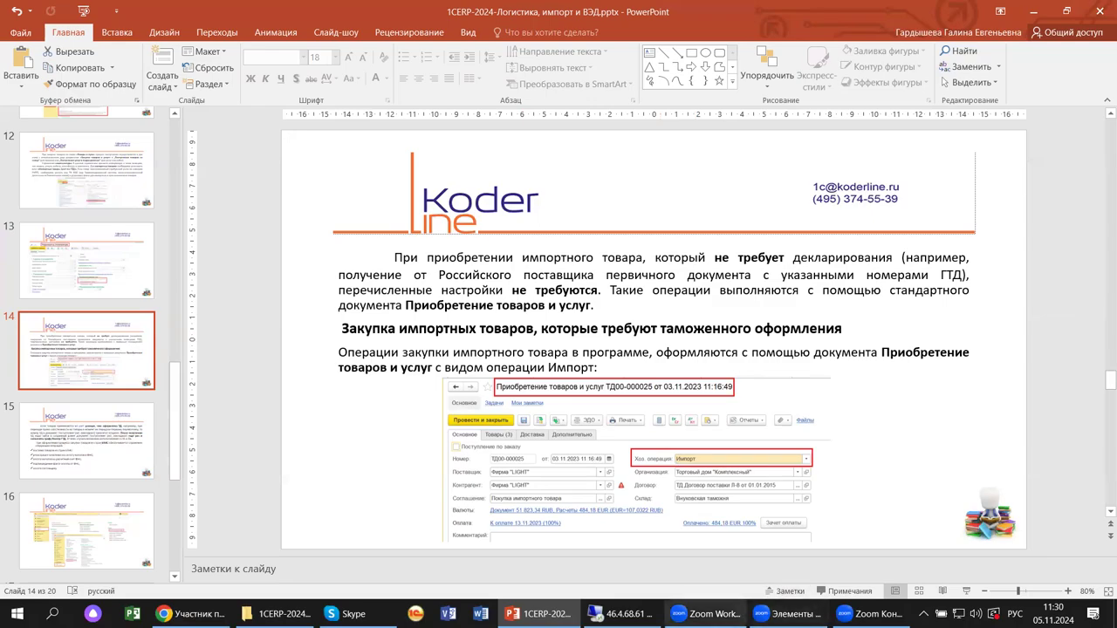
# Switch to the 1C:ERP remote session and open the list of all purchase documents, "Документы закупки (все)"
pyautogui.click(622, 613)
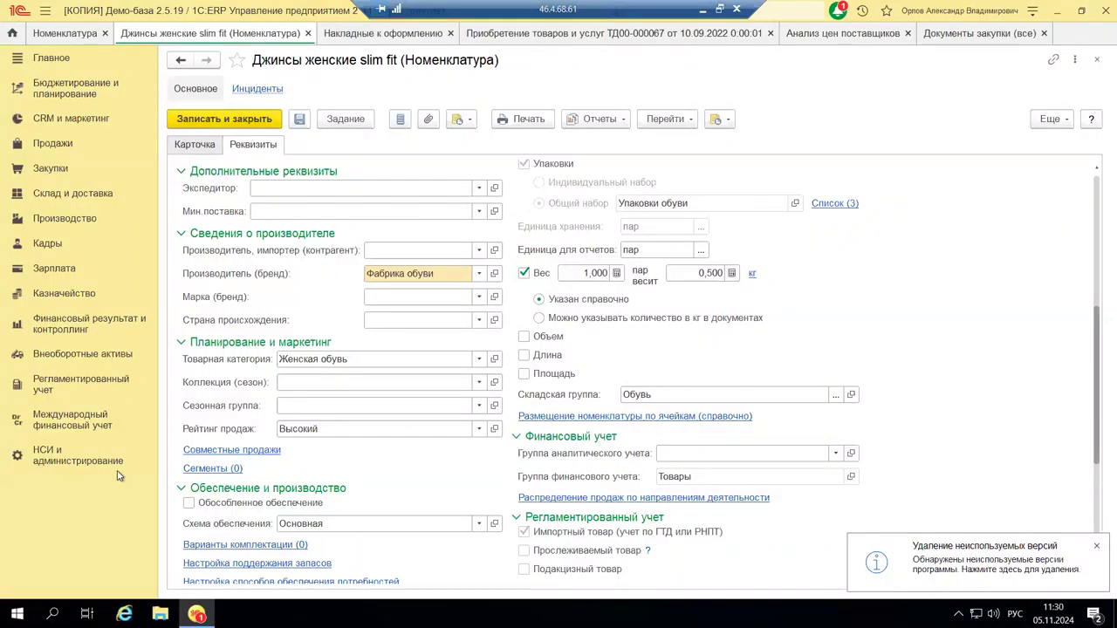
pyautogui.click(53, 173)
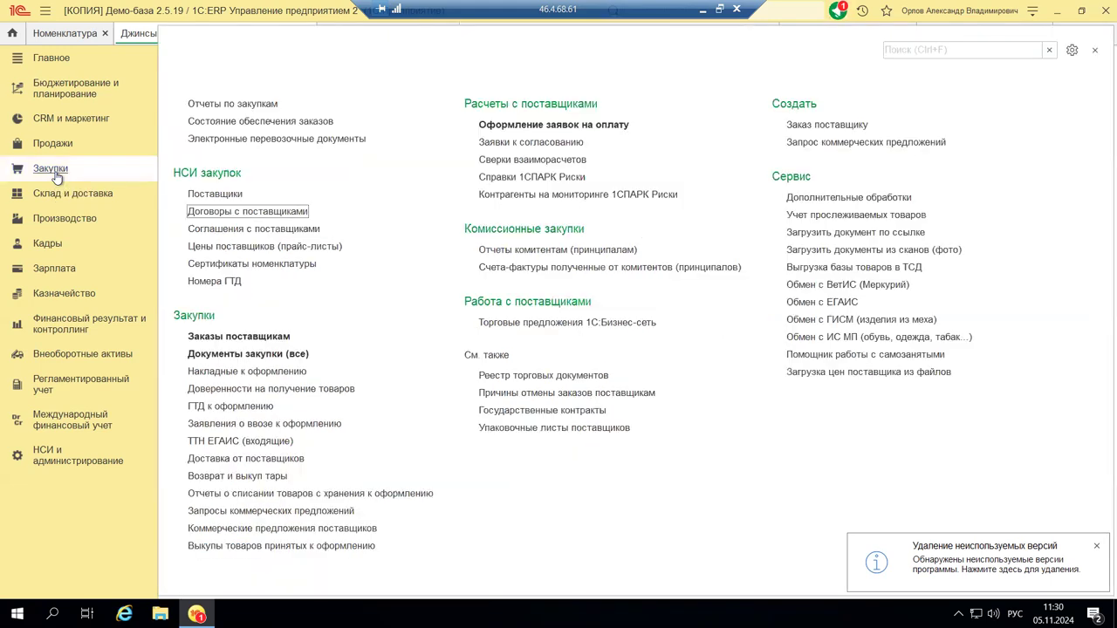
pyautogui.click(228, 358)
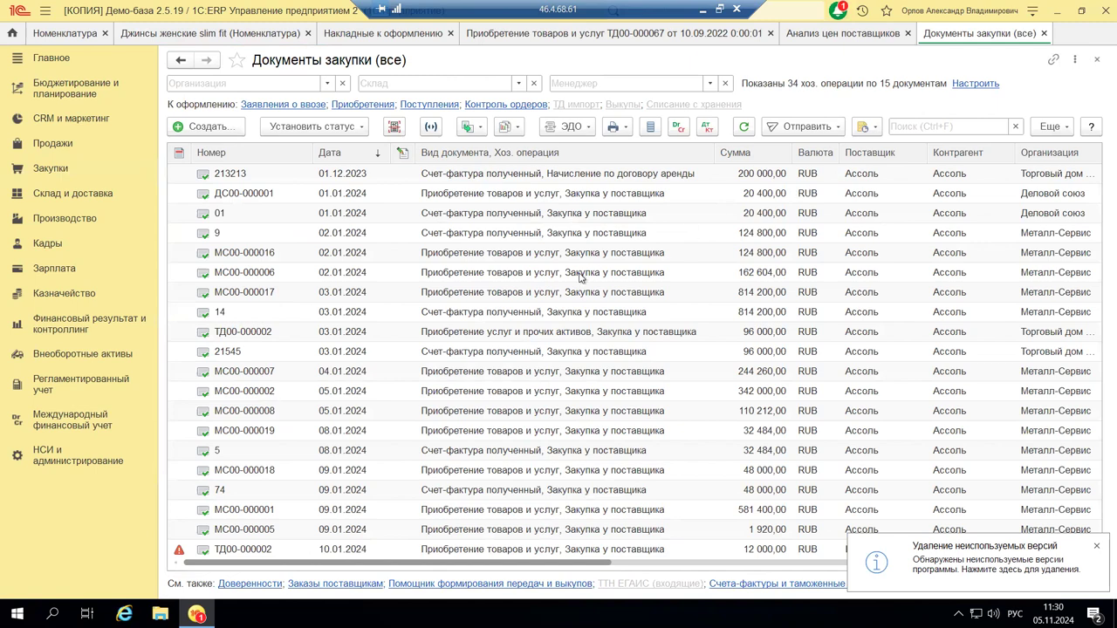
# Open the goods acquisition document МС00-000016, examine its available operation types, and close it without changing the operation
pyautogui.click(455, 255)
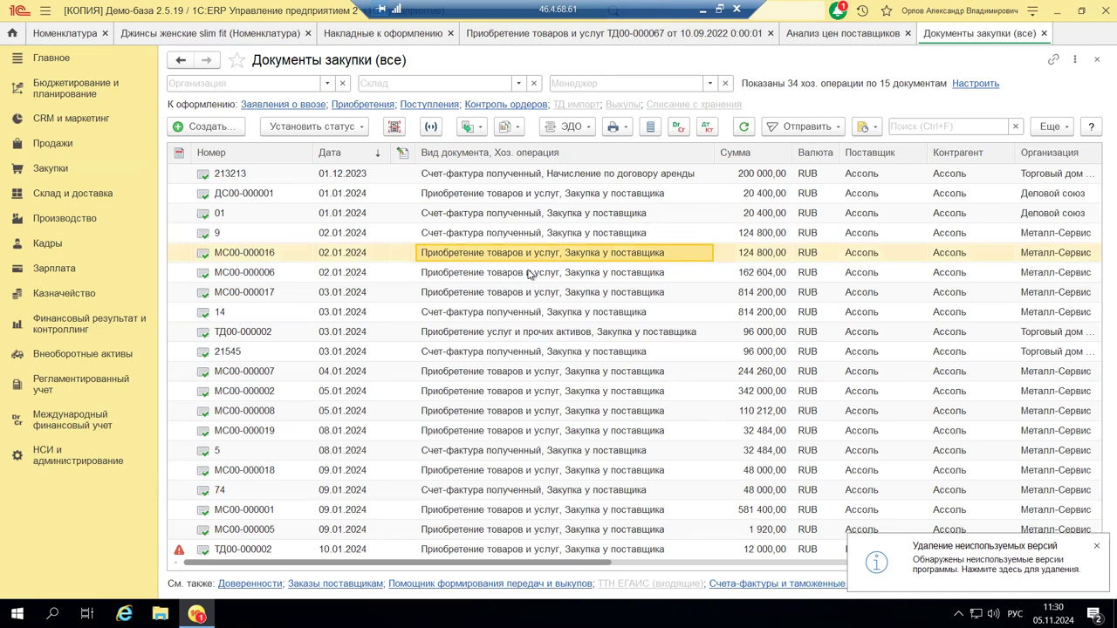
pyautogui.doubleClick(464, 252)
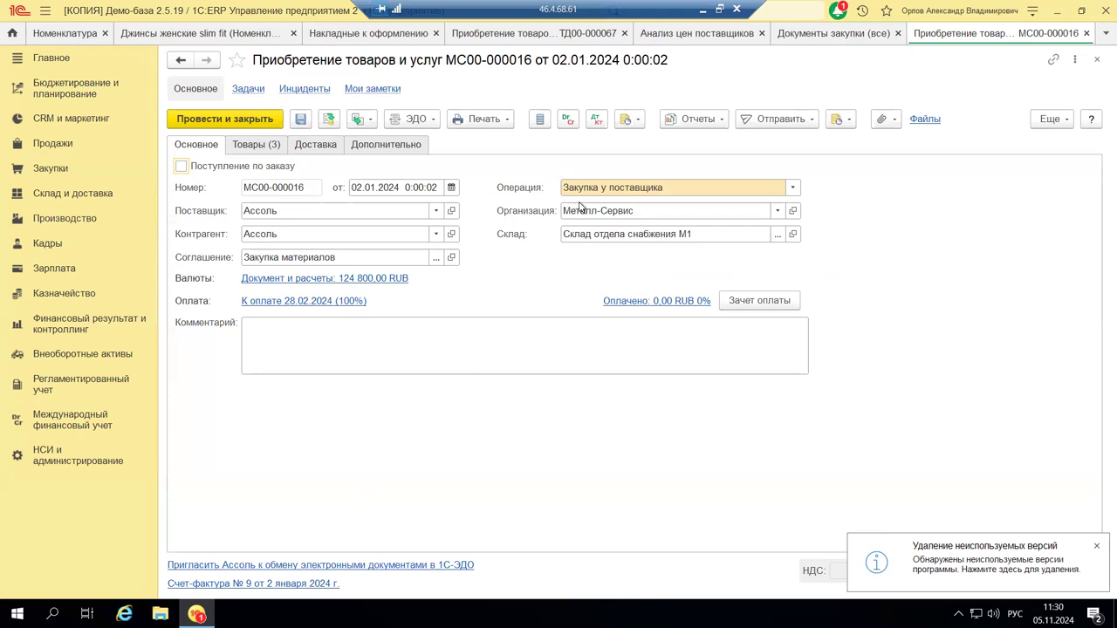
pyautogui.click(793, 189)
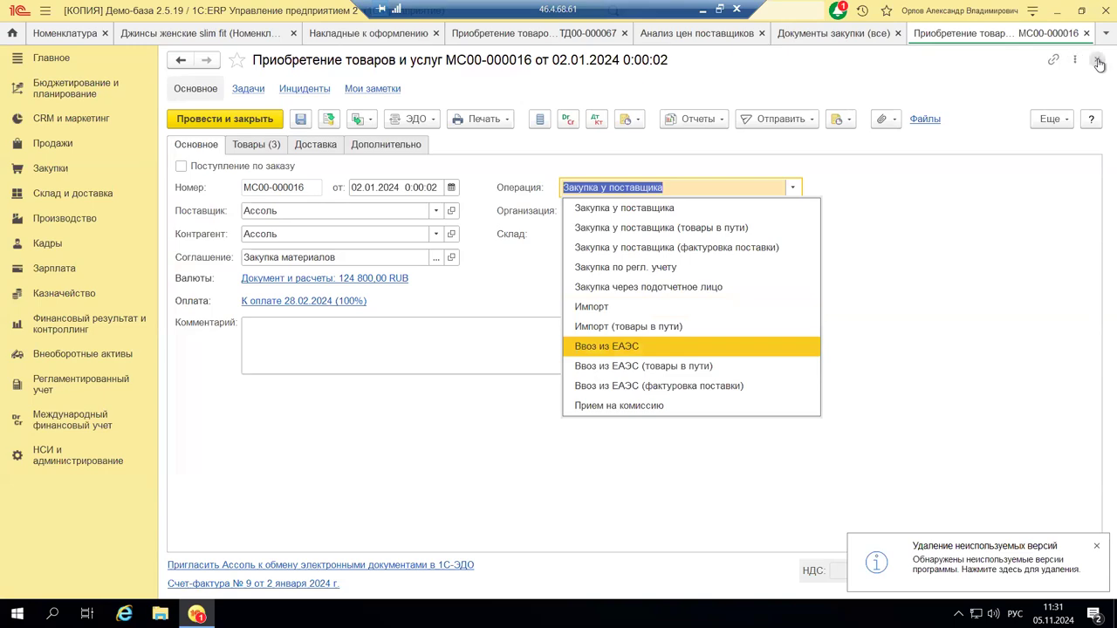
pyautogui.press('Escape')
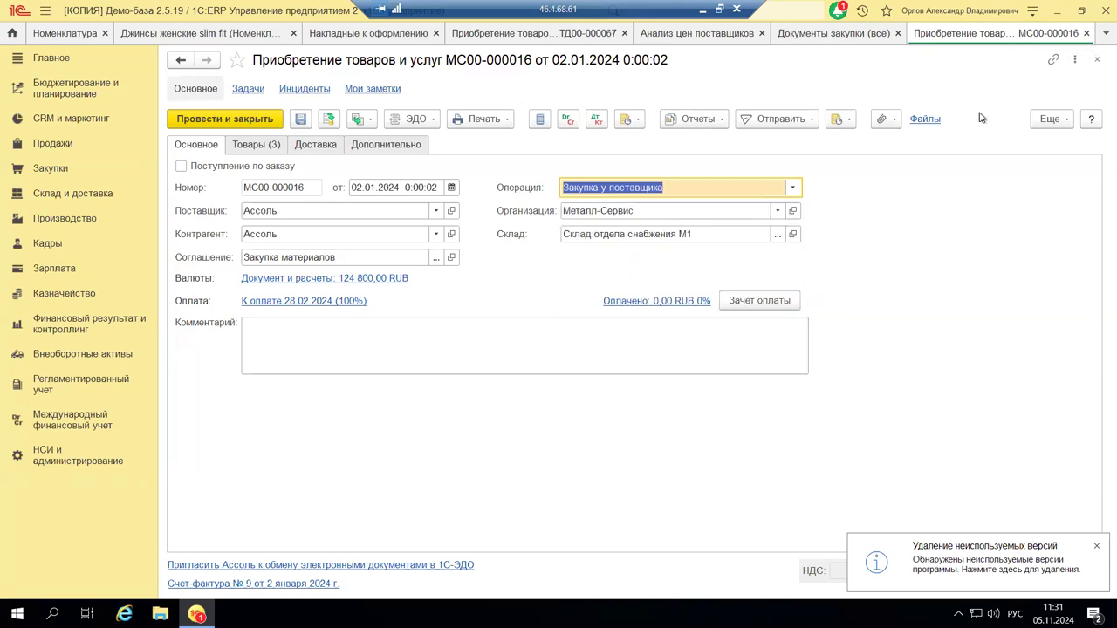
pyautogui.click(1097, 59)
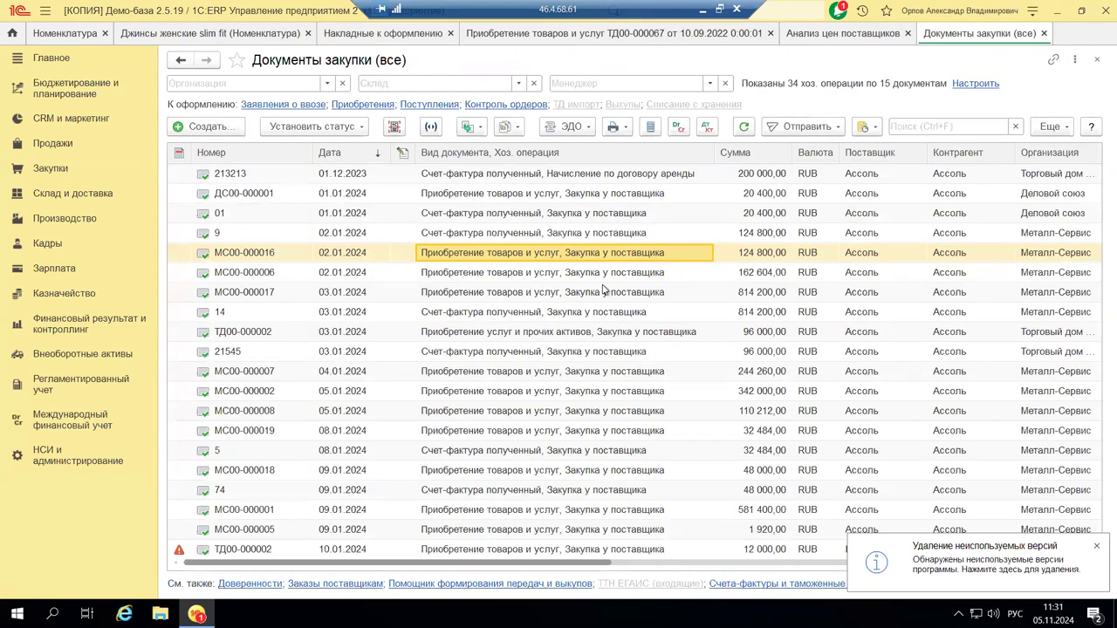
# Open the import acquisition document ТД00-000025 and view the purchase conditions of its agreement "Покупка импортного товара"
pyautogui.scroll(6, 600, 283)
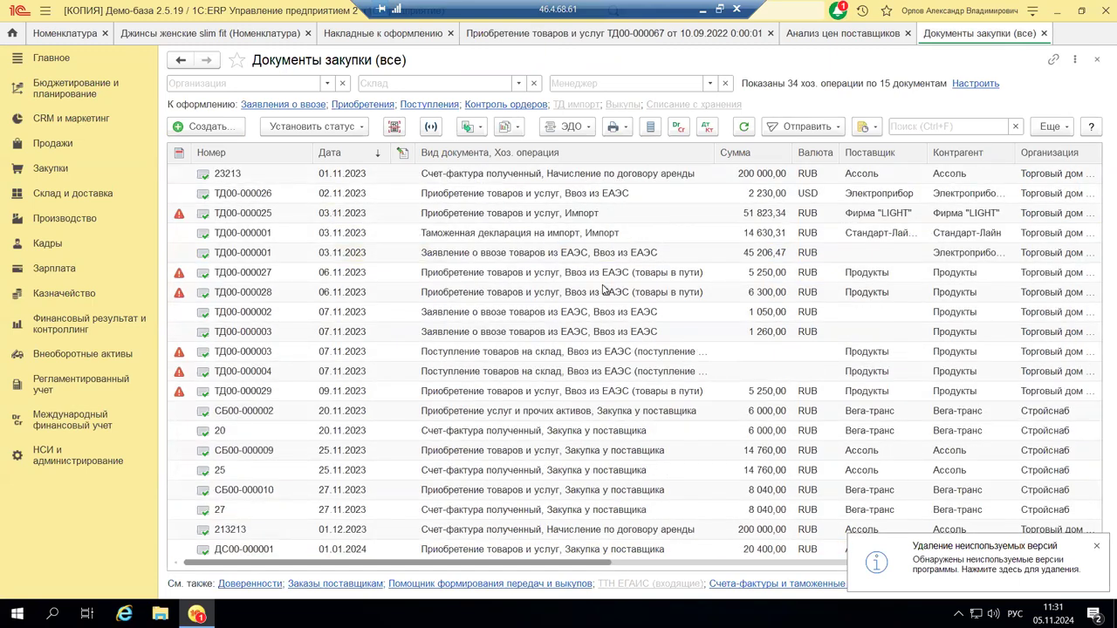
pyautogui.doubleClick(524, 213)
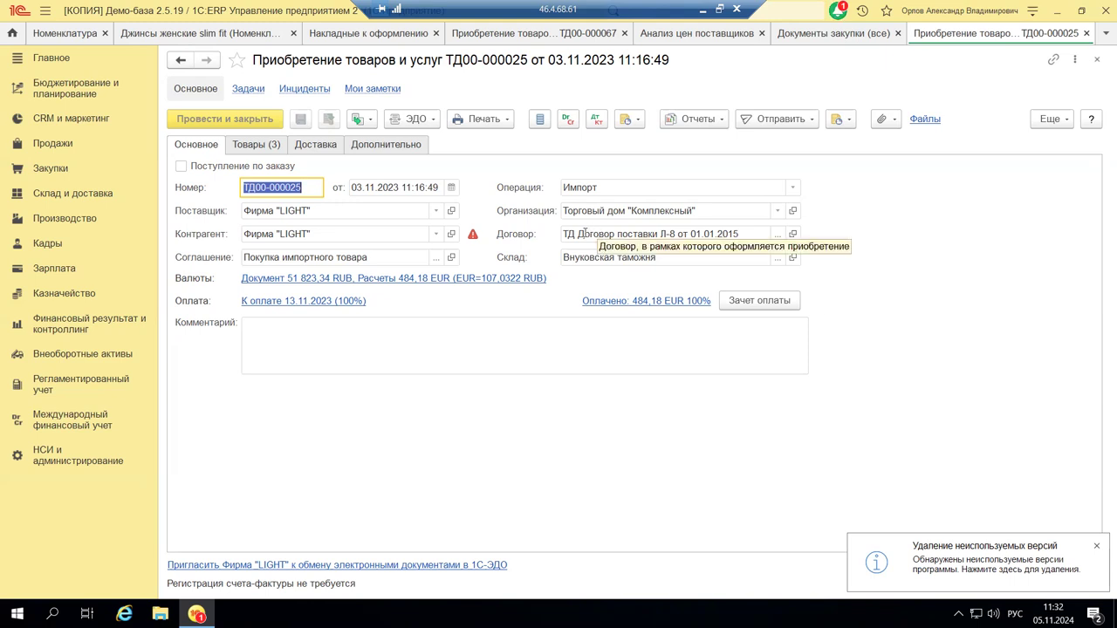
pyautogui.click(747, 235)
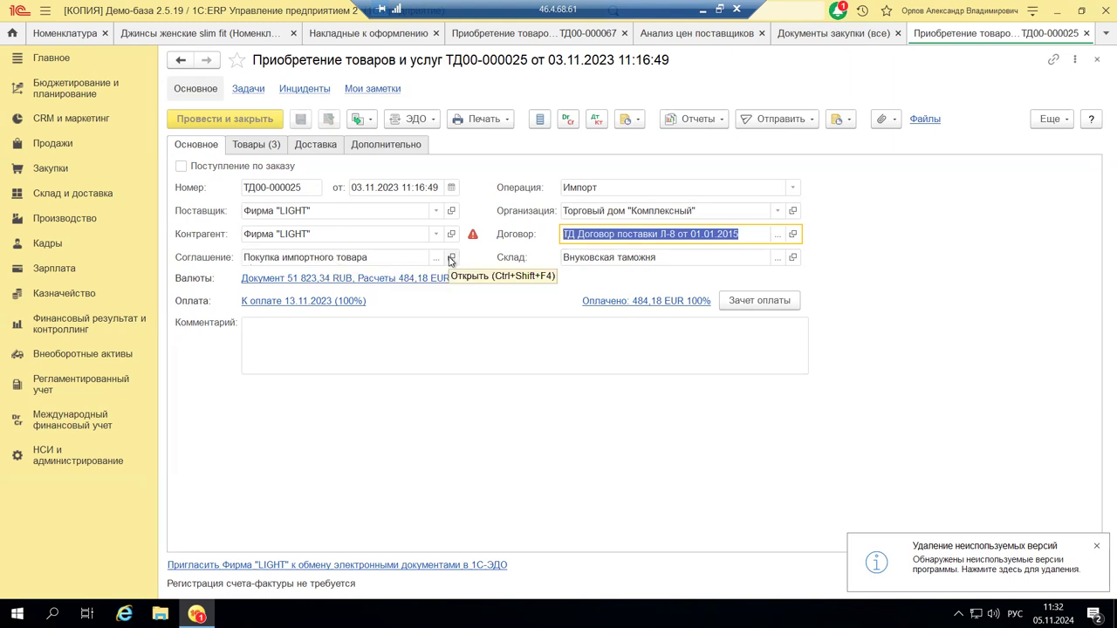
pyautogui.click(450, 259)
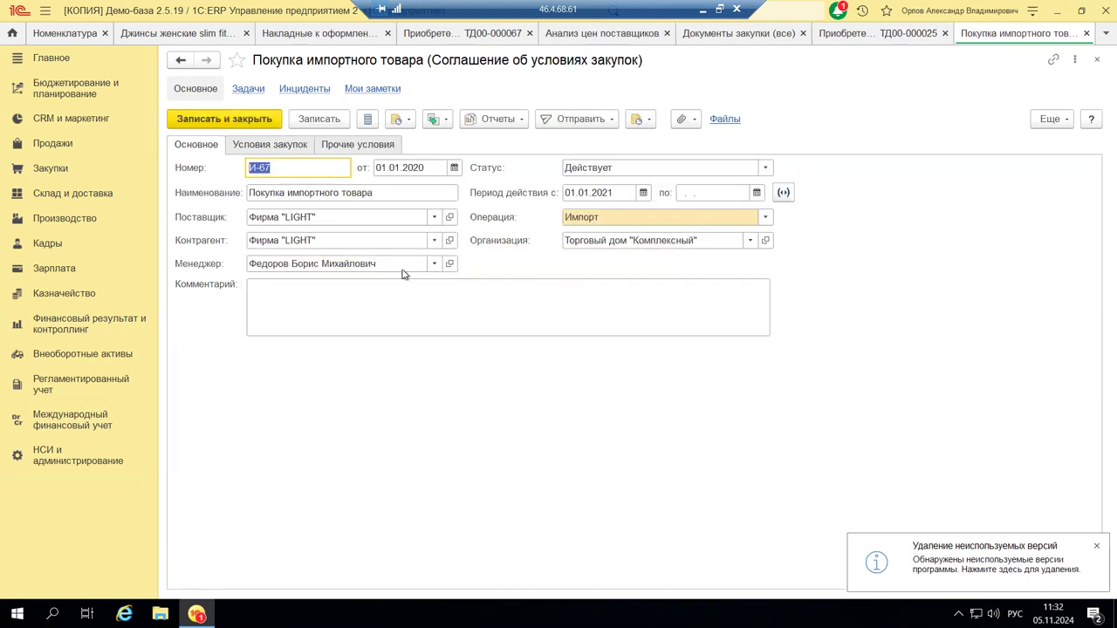
pyautogui.click(234, 144)
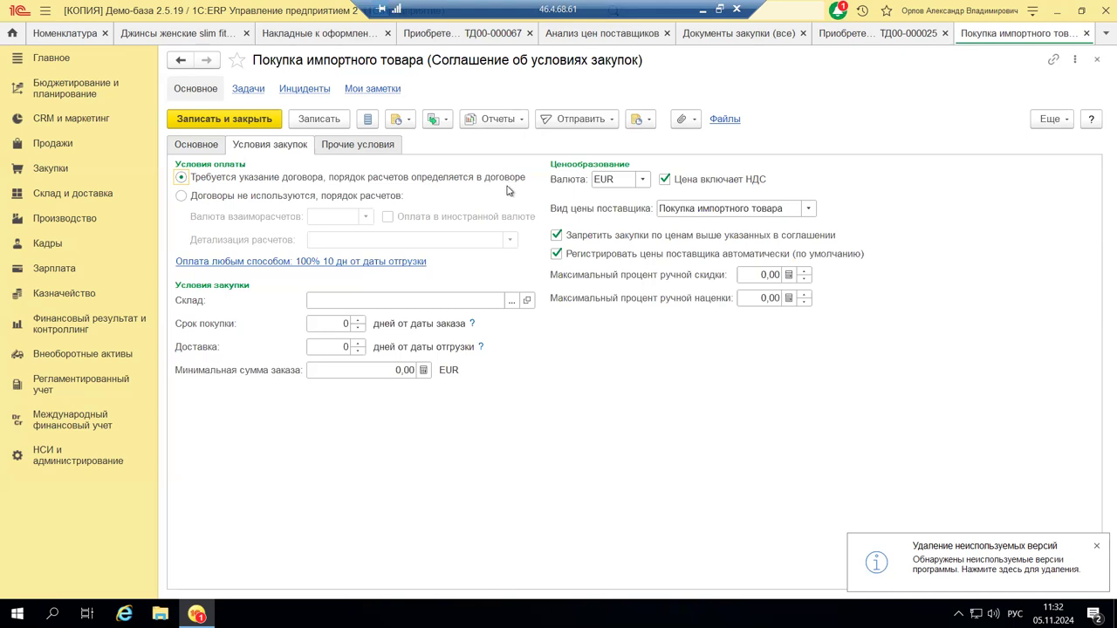
# Try setting the agreement's payment terms to work without contracts, with EUR as settlement currency and payment in foreign currency
pyautogui.click(182, 197)
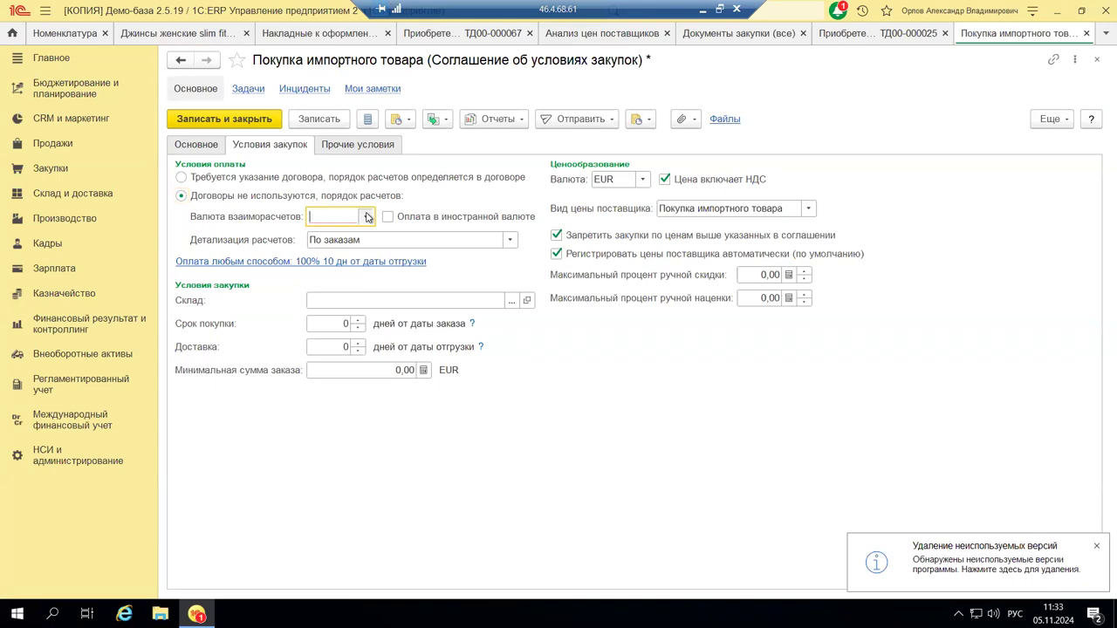
pyautogui.click(367, 216)
pyautogui.click(357, 239)
pyautogui.click(389, 217)
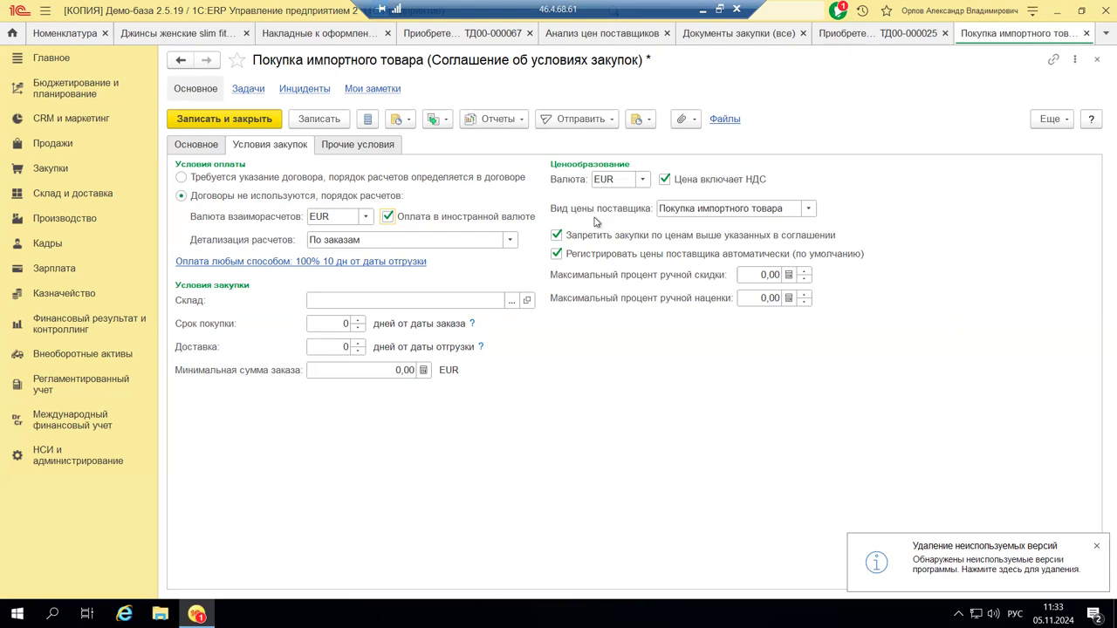
# Examine the agreement's other conditions and close the agreement without saving the changes
pyautogui.click(380, 146)
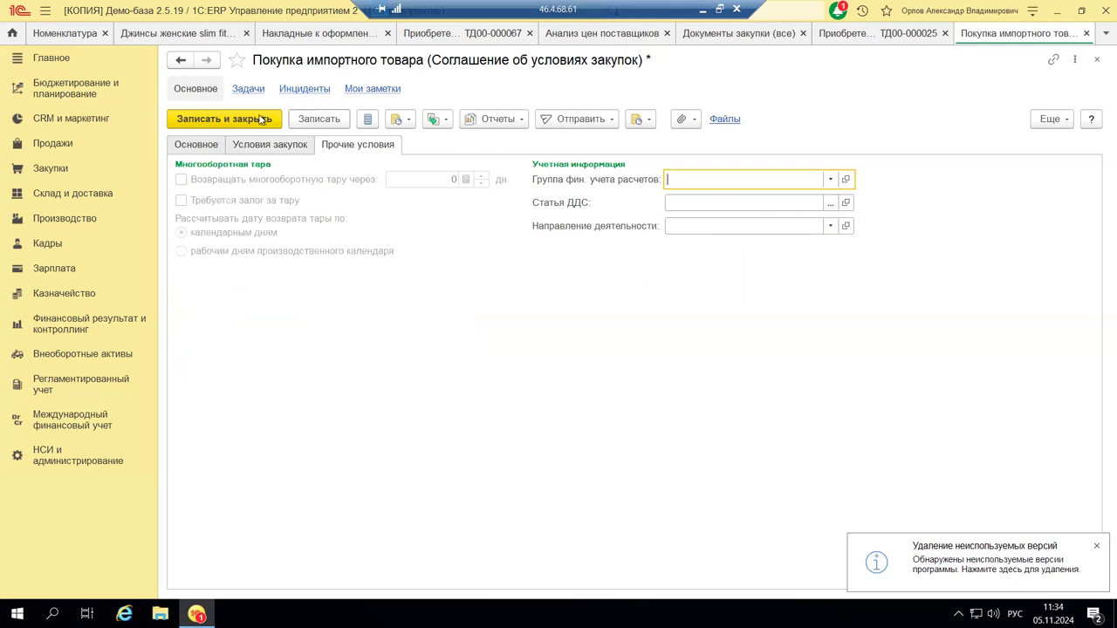
pyautogui.click(1097, 65)
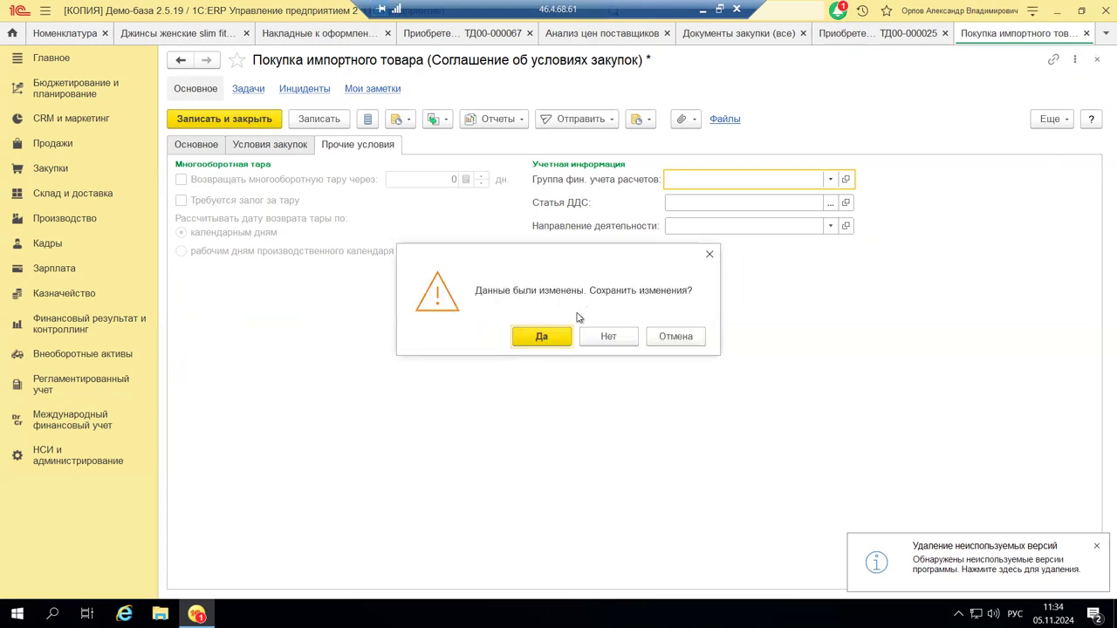
pyautogui.click(608, 337)
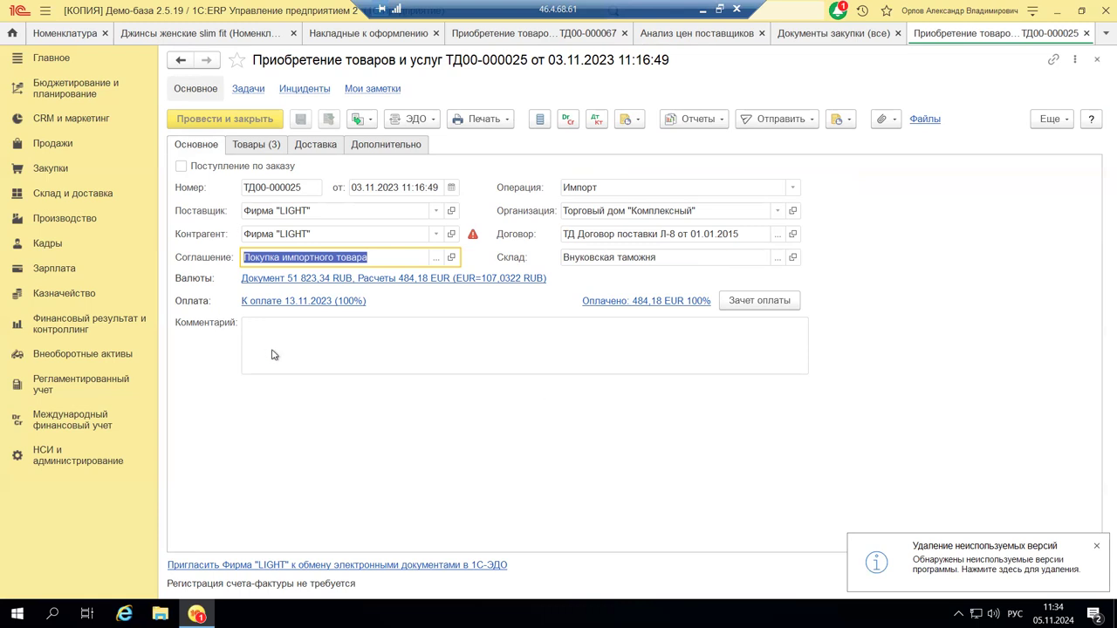
# Examine the goods lines of the import acquisition document, including quantities, prices, settlement amounts, expense write-off and certificate details
pyautogui.click(260, 149)
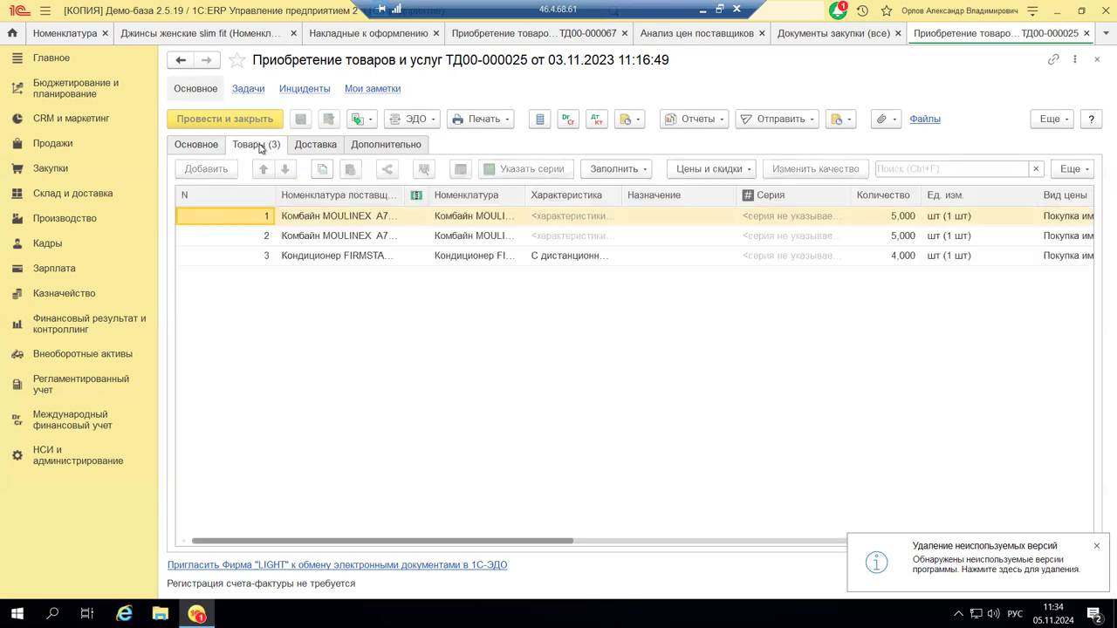
pyautogui.click(182, 148)
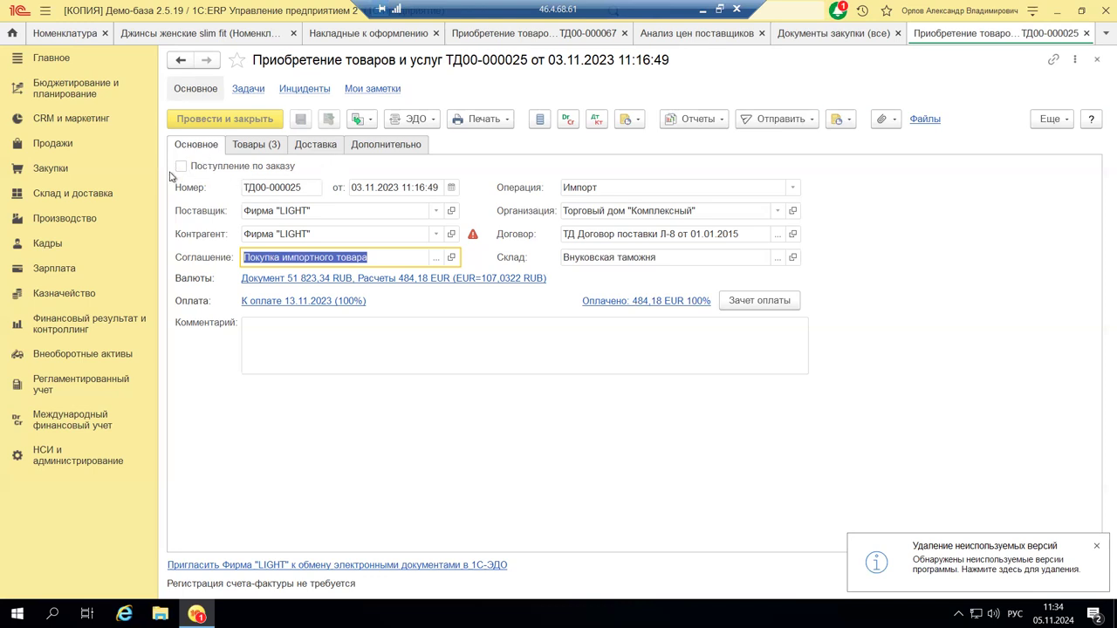
pyautogui.click(262, 146)
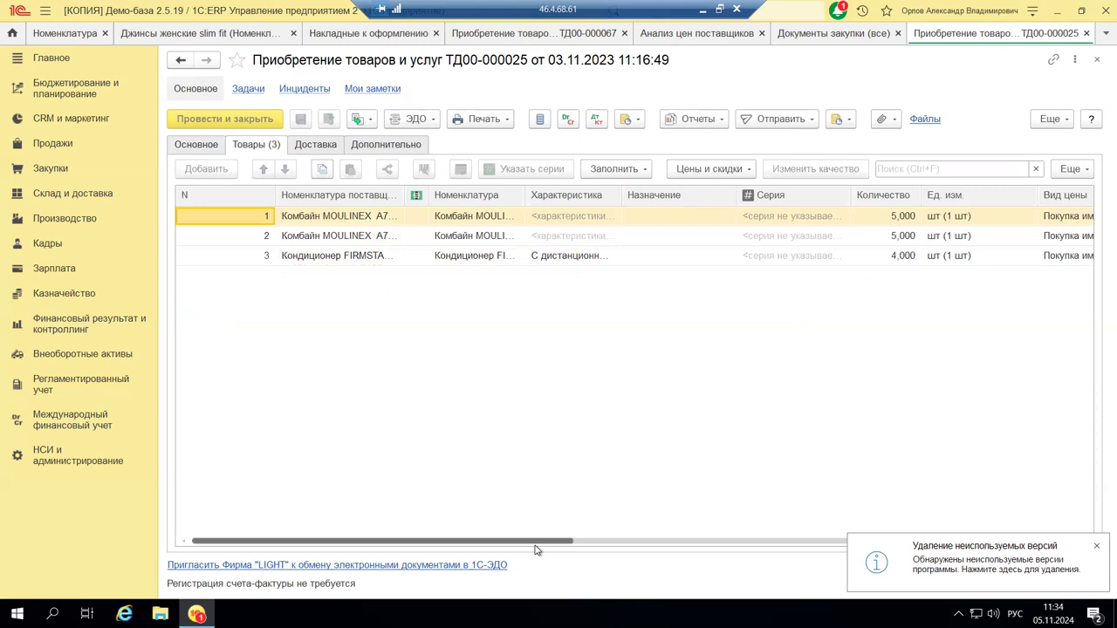
pyautogui.moveTo(537, 550); pyautogui.dragTo(925, 581)
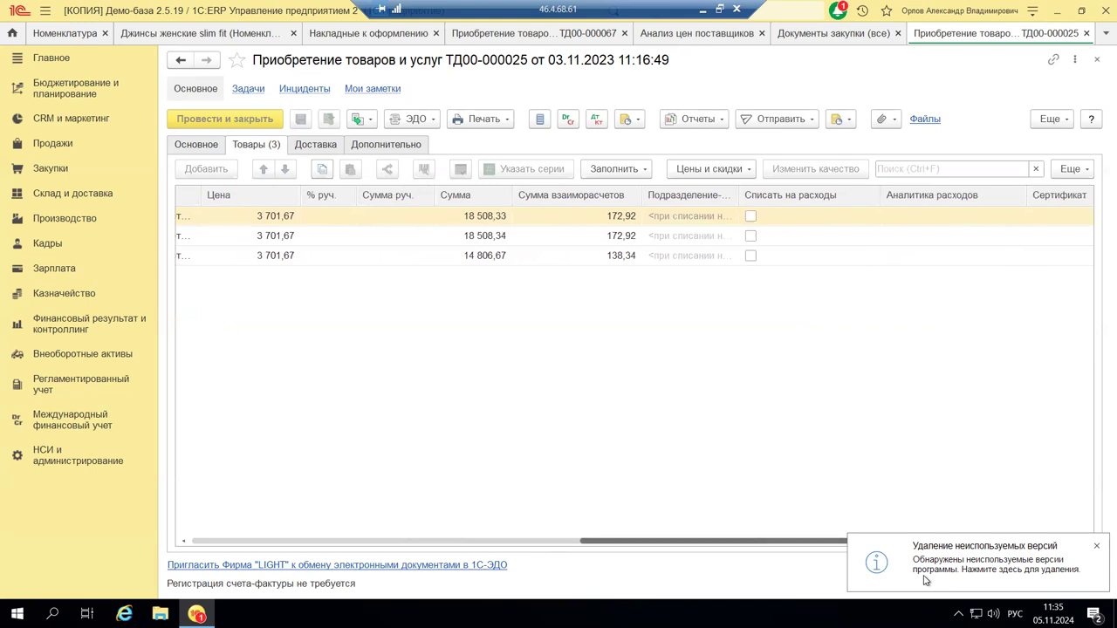
pyautogui.hscroll(-3, 803, 480)
pyautogui.hscroll(6, 803, 481)
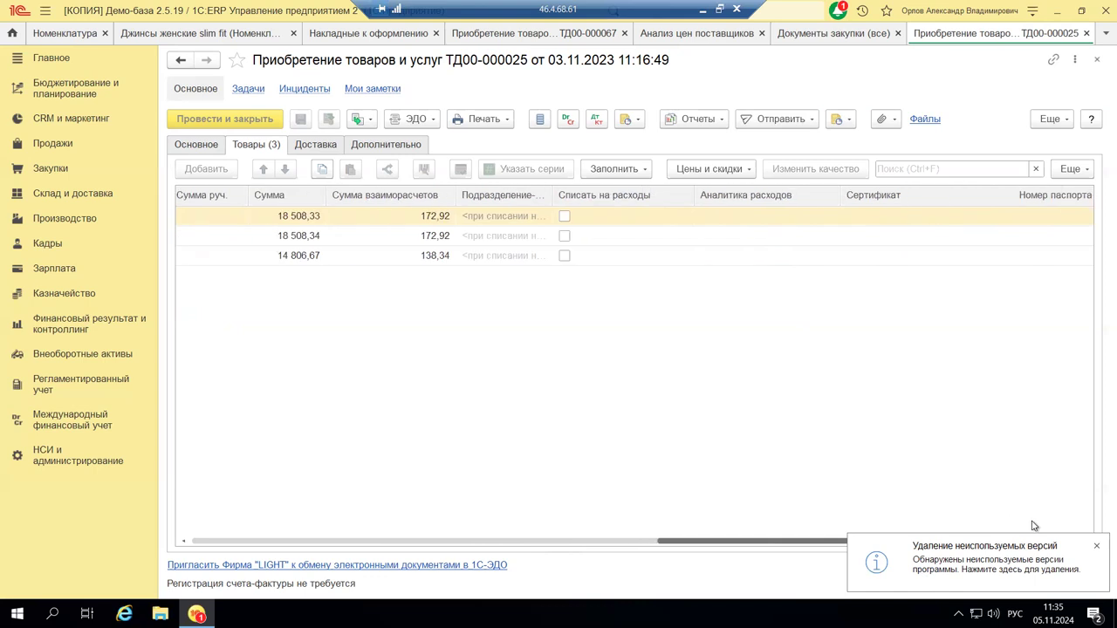
pyautogui.hscroll(-8, 374, 494)
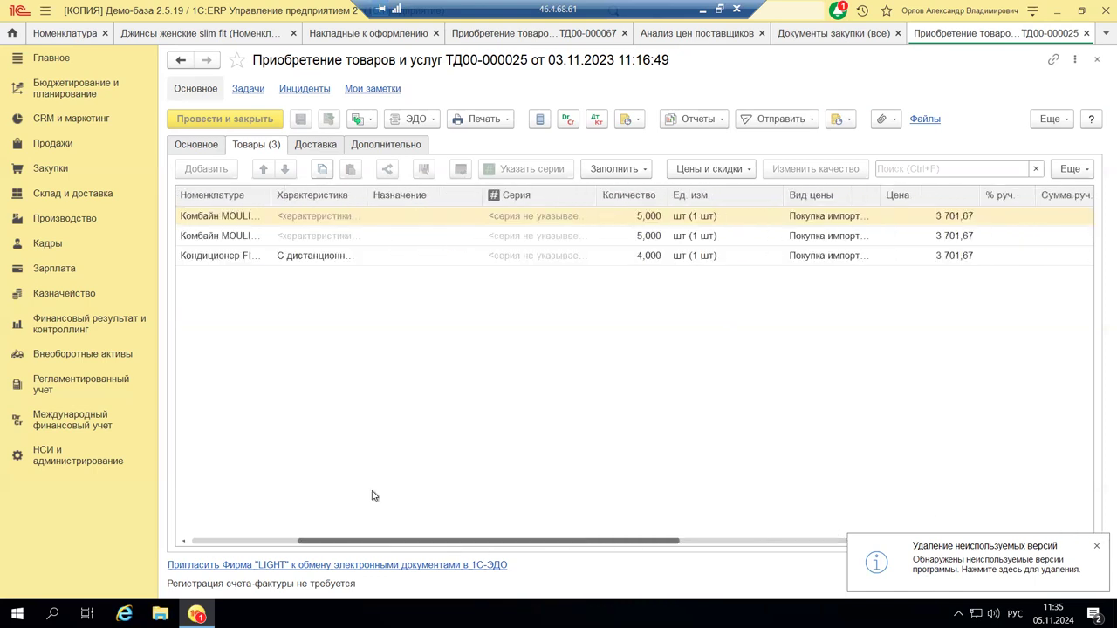
# Check the acquisition document's delivery method and look through its additional commands without running any
pyautogui.click(316, 147)
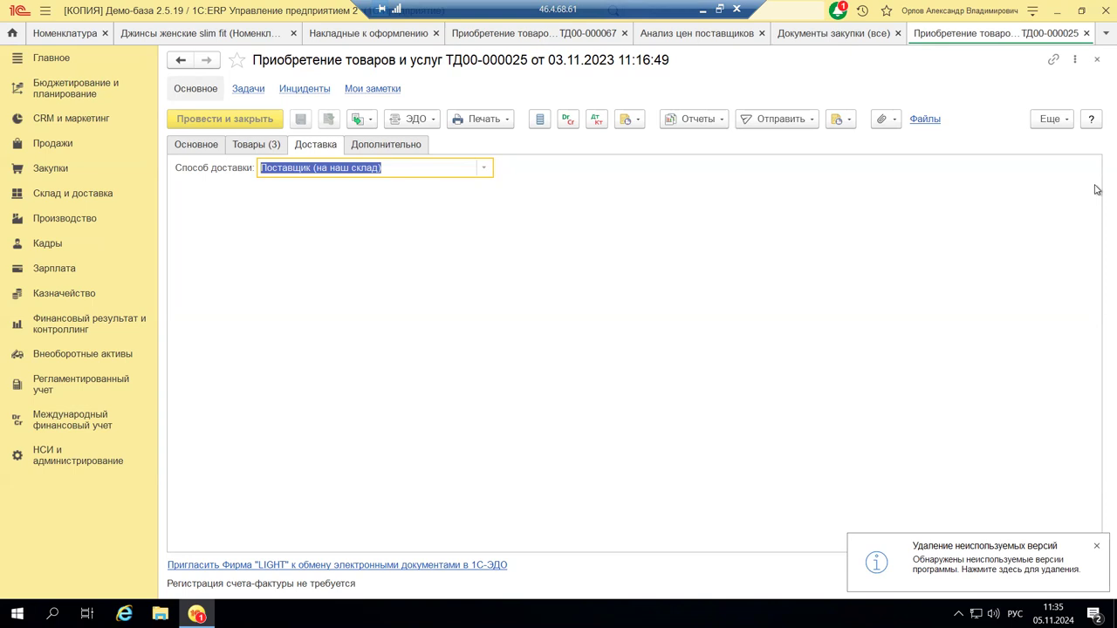
pyautogui.click(1050, 118)
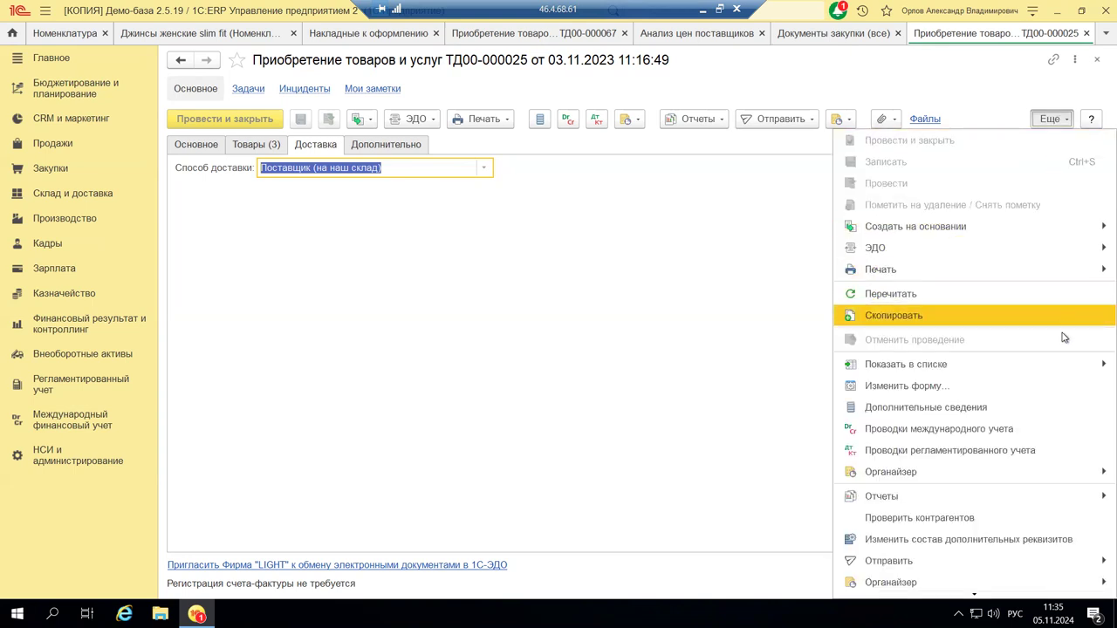
pyautogui.scroll(-3, 1056, 401)
pyautogui.moveTo(1050, 436)
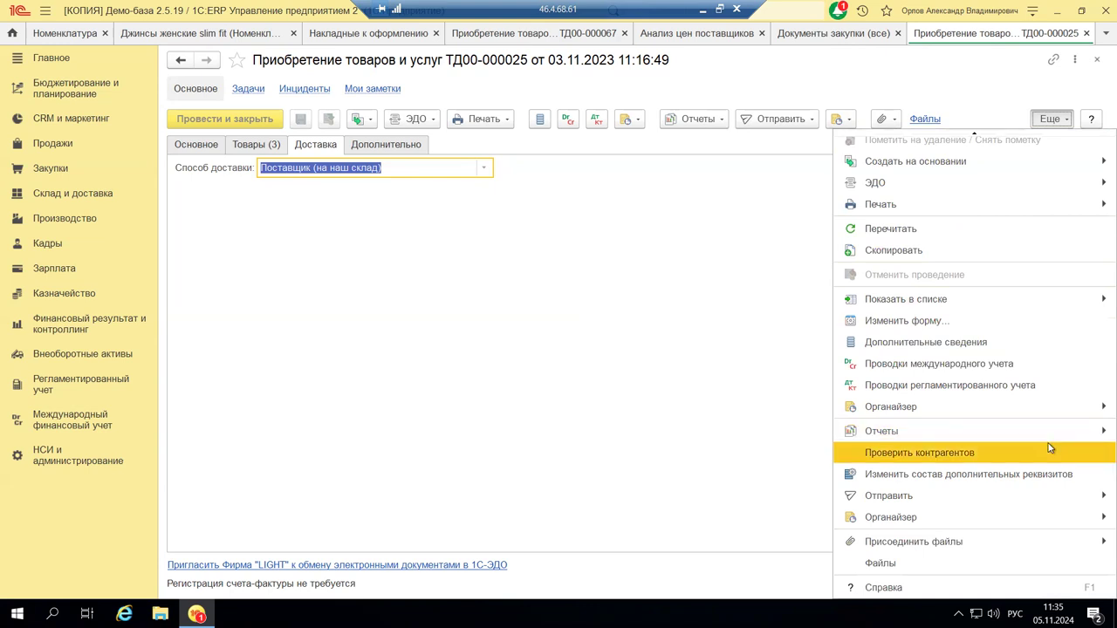
pyautogui.click(643, 267)
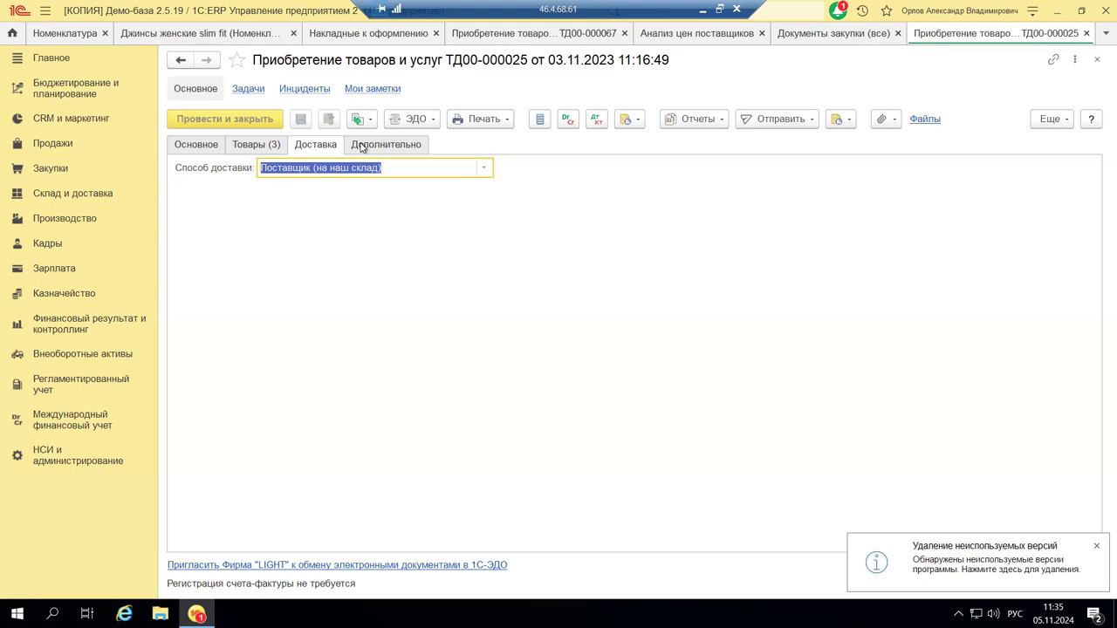
pyautogui.click(185, 149)
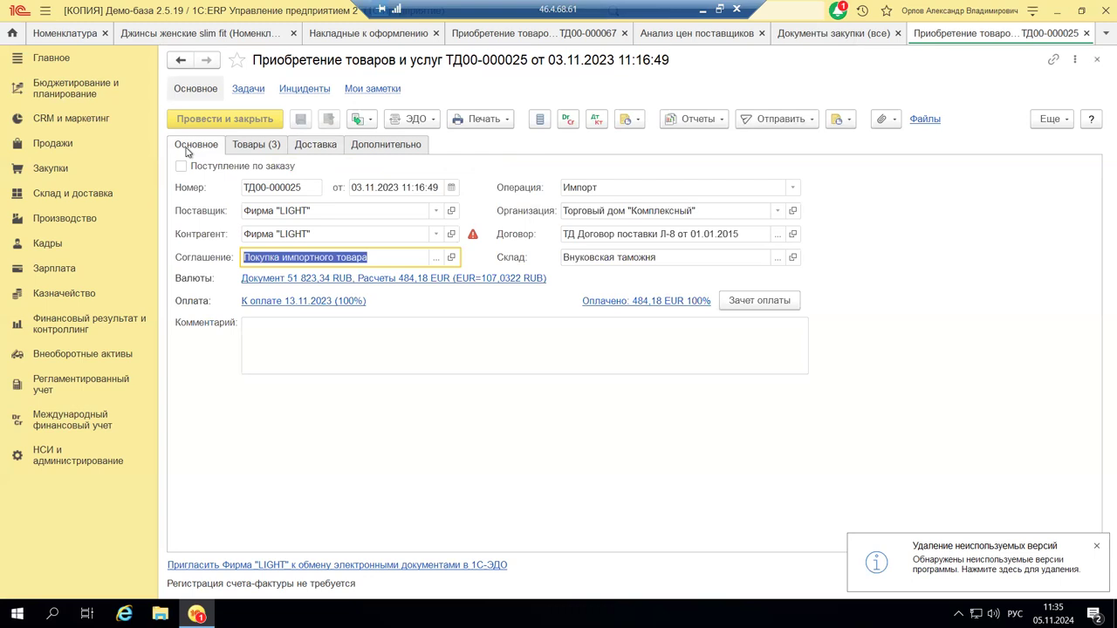
pyautogui.click(314, 150)
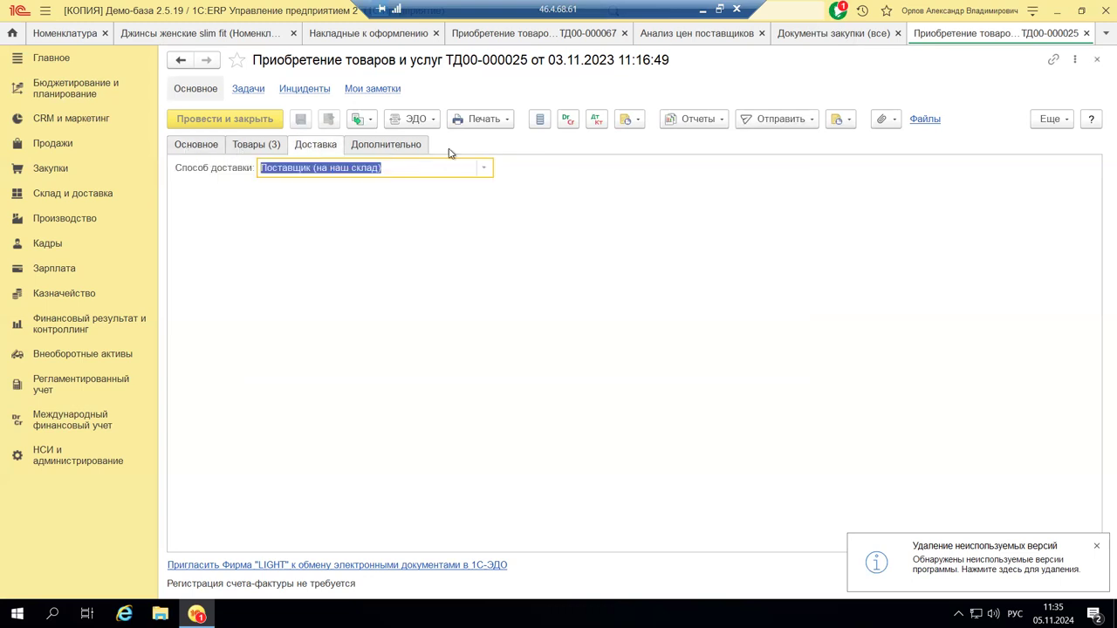
# Examine the acquisition document's additional details, comparing the incoming document number, date and name with its internal number
pyautogui.click(373, 148)
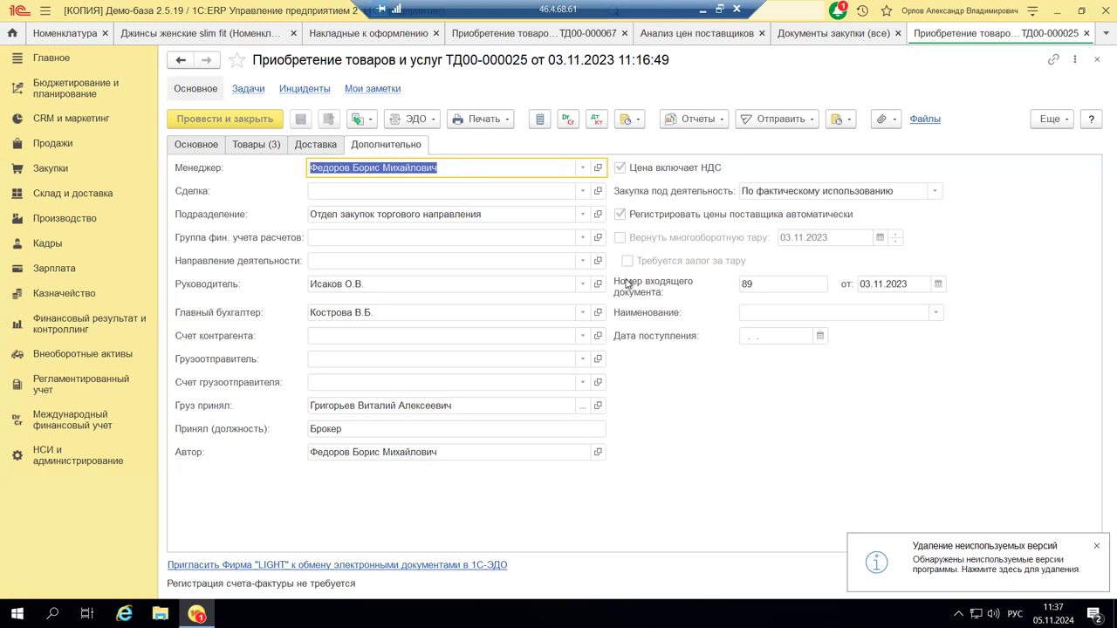
pyautogui.click(768, 283)
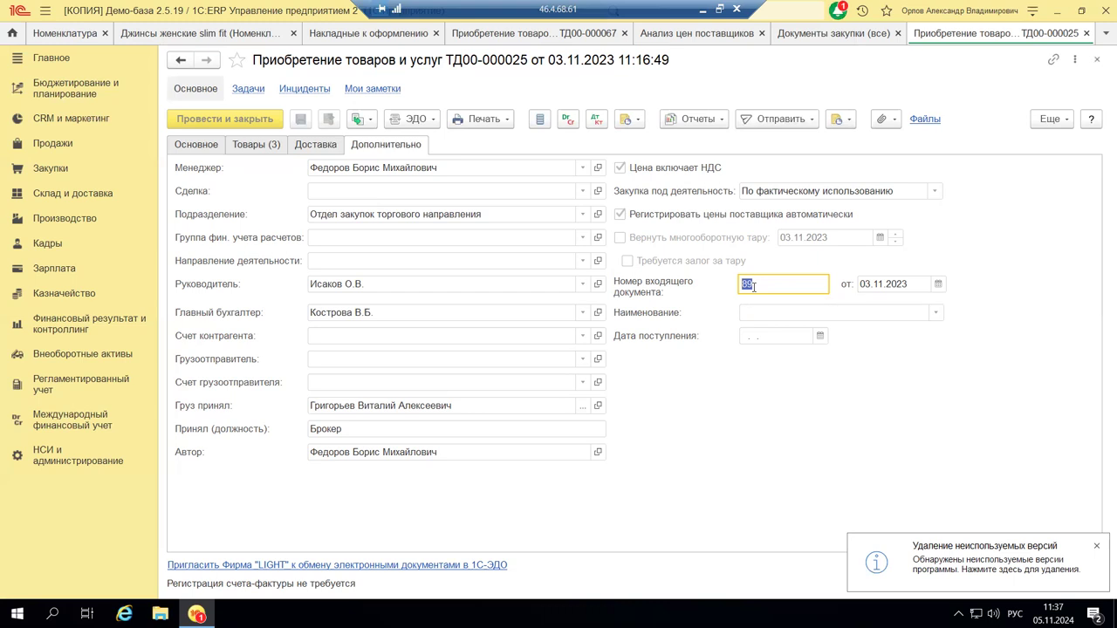
pyautogui.click(195, 145)
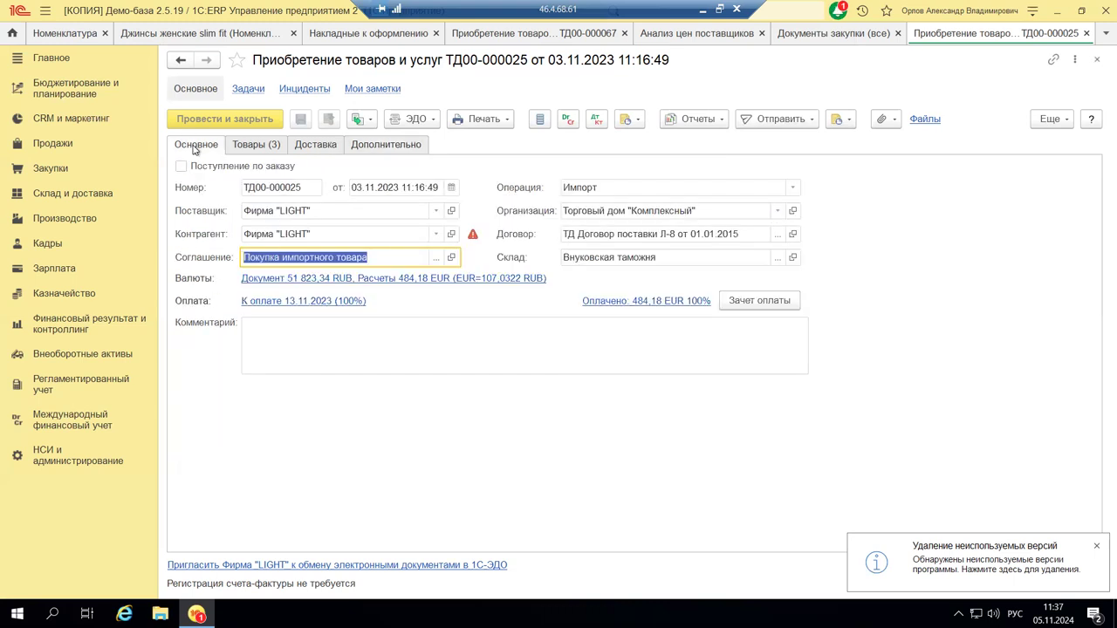
pyautogui.click(254, 189)
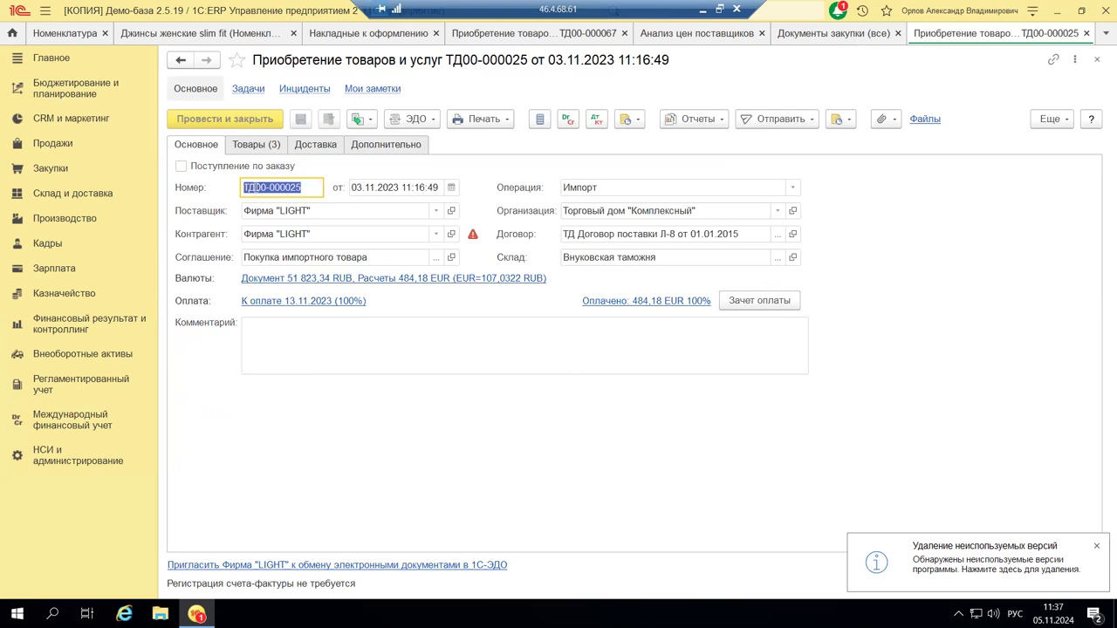
pyautogui.click(374, 145)
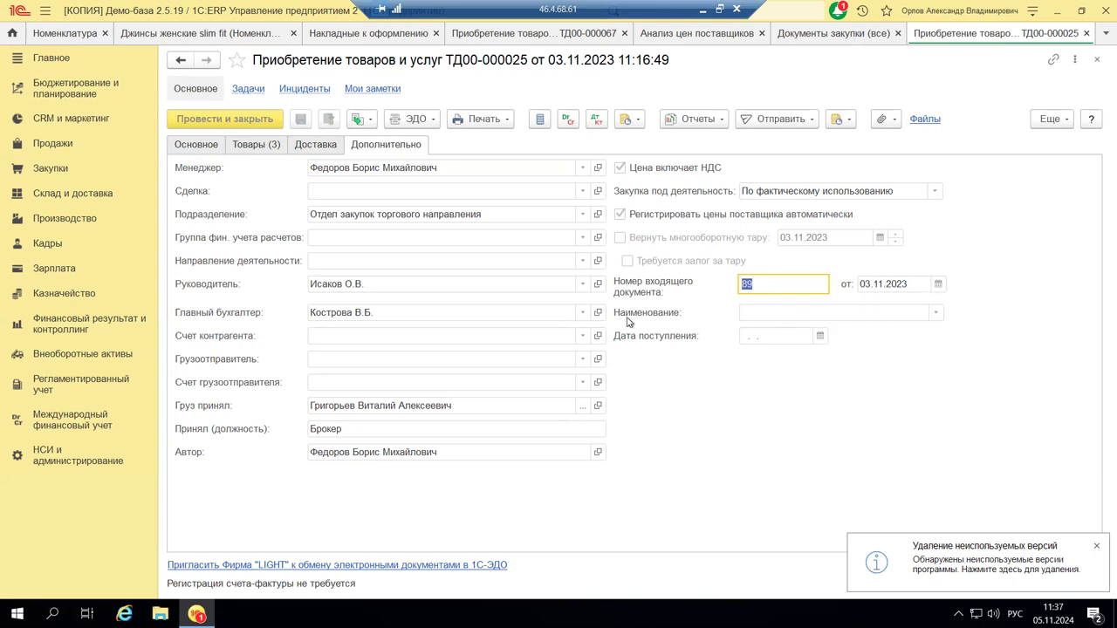
pyautogui.click(937, 314)
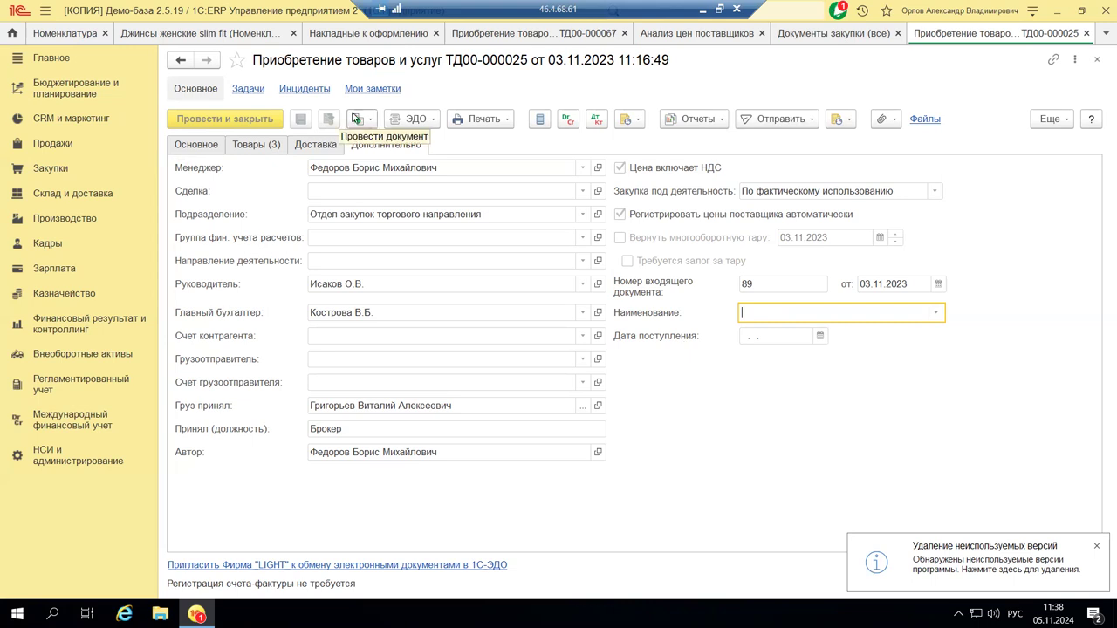
# Review the full list of documents that can be created based on the acquisition document
pyautogui.click(356, 119)
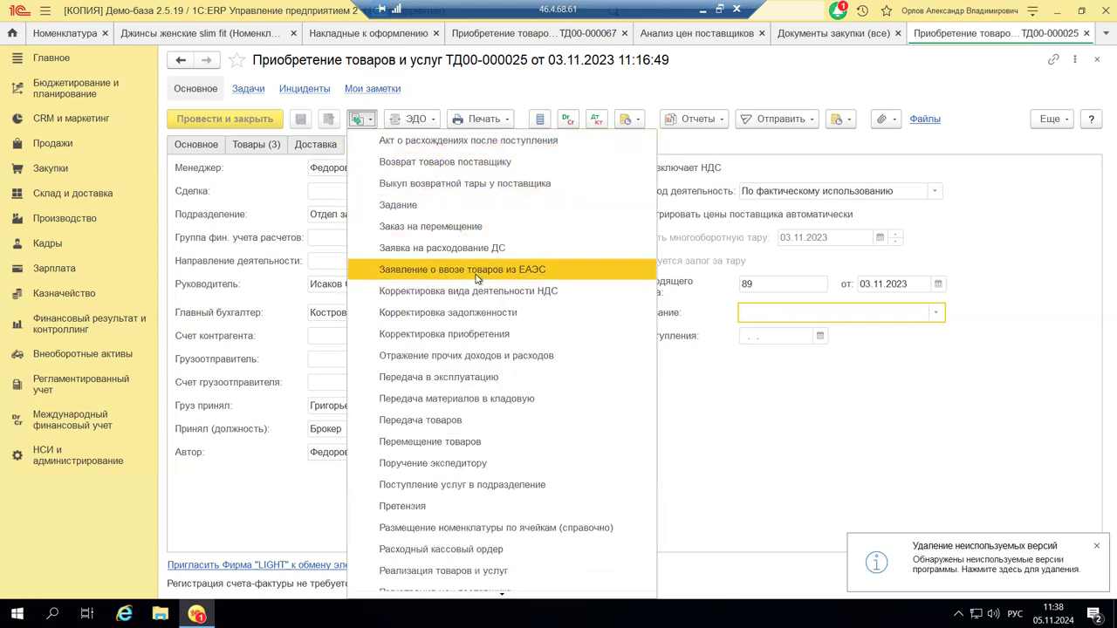
pyautogui.scroll(-2, 489, 277)
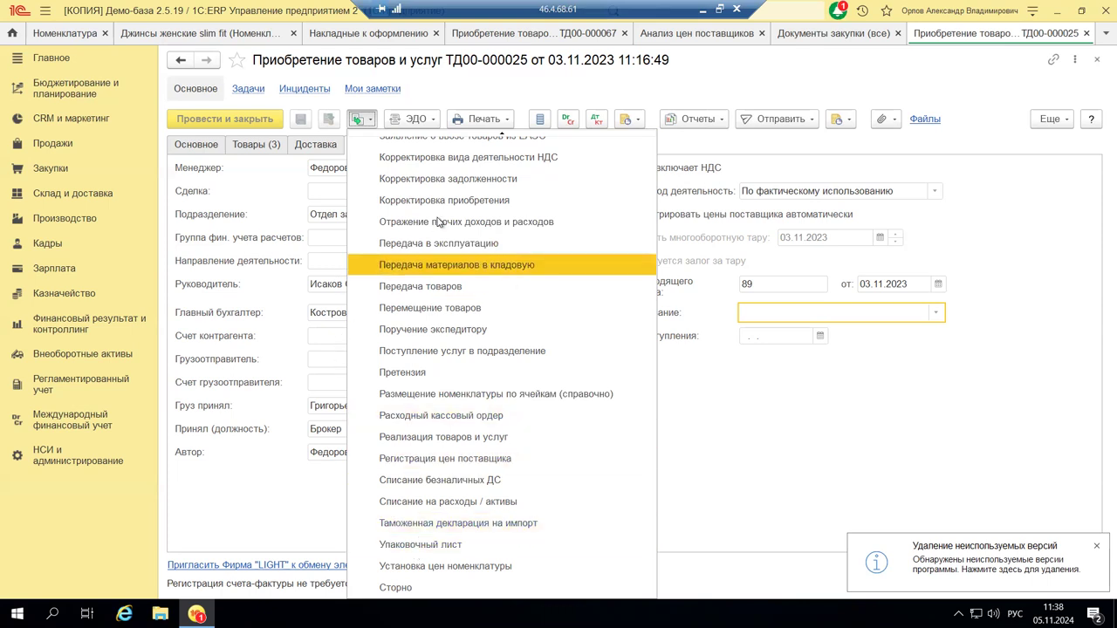
pyautogui.click(714, 147)
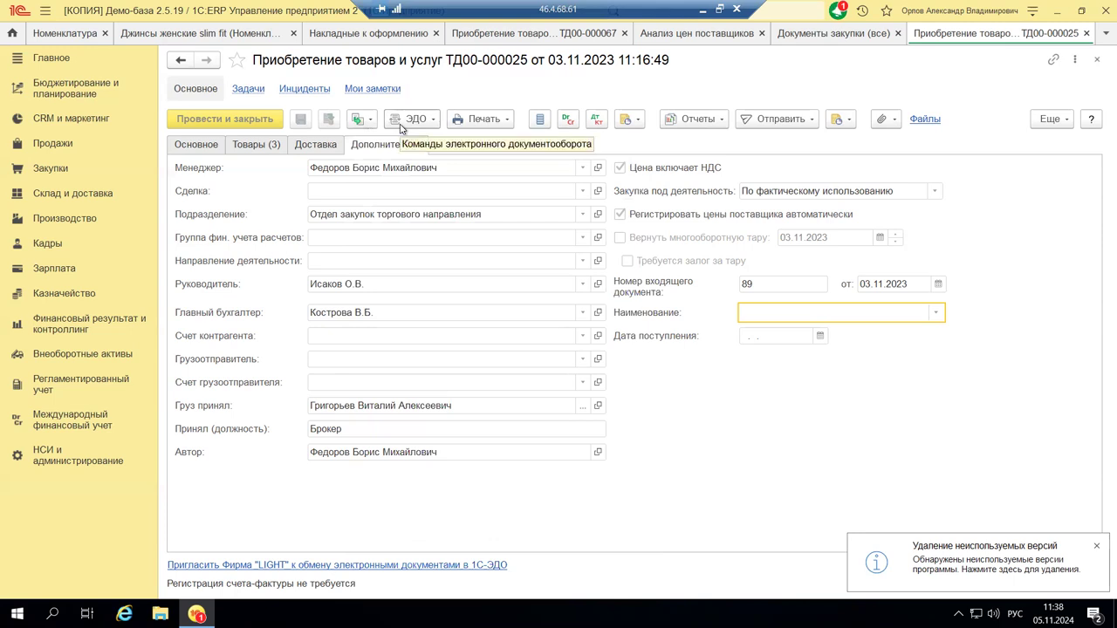
# Open the structure of documents related to acquisition ТД00-000025 and select its import customs declaration
pyautogui.click(723, 123)
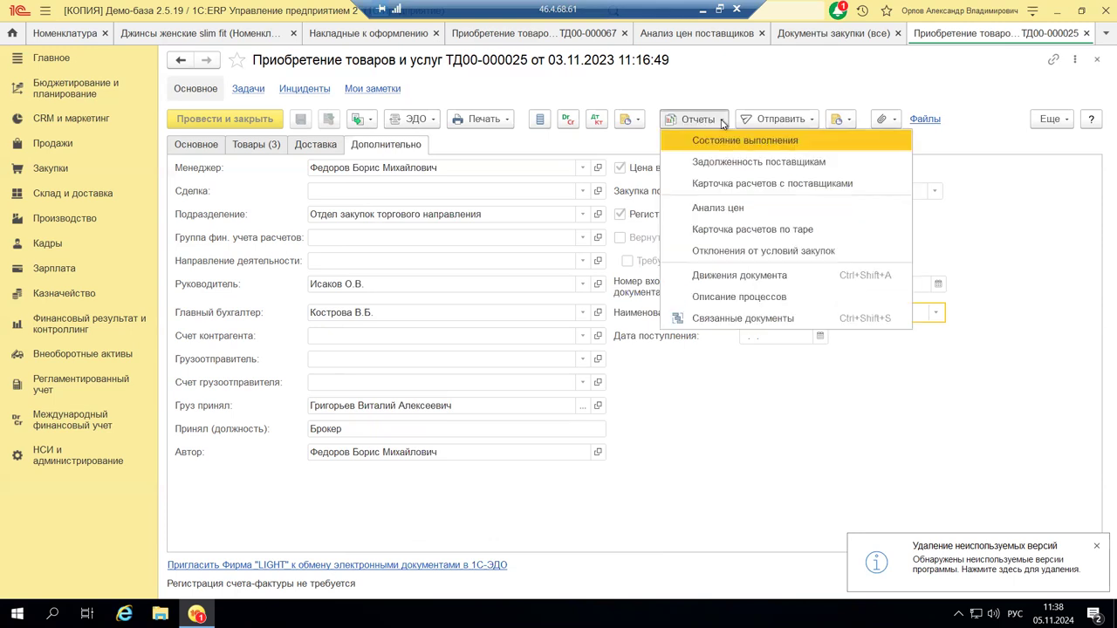
pyautogui.click(715, 319)
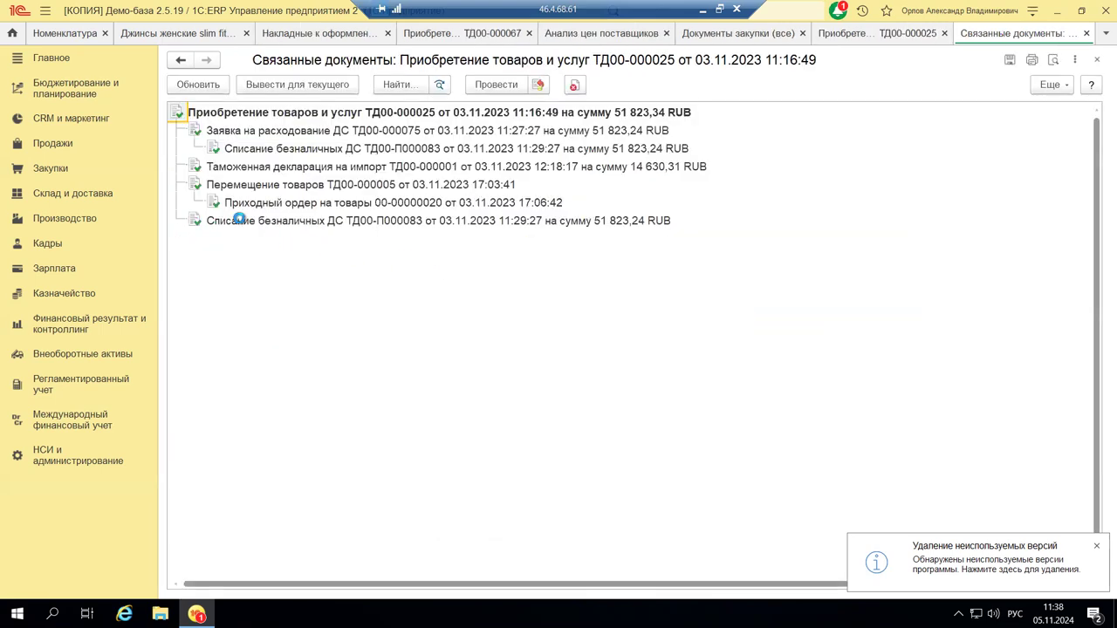
pyautogui.click(250, 167)
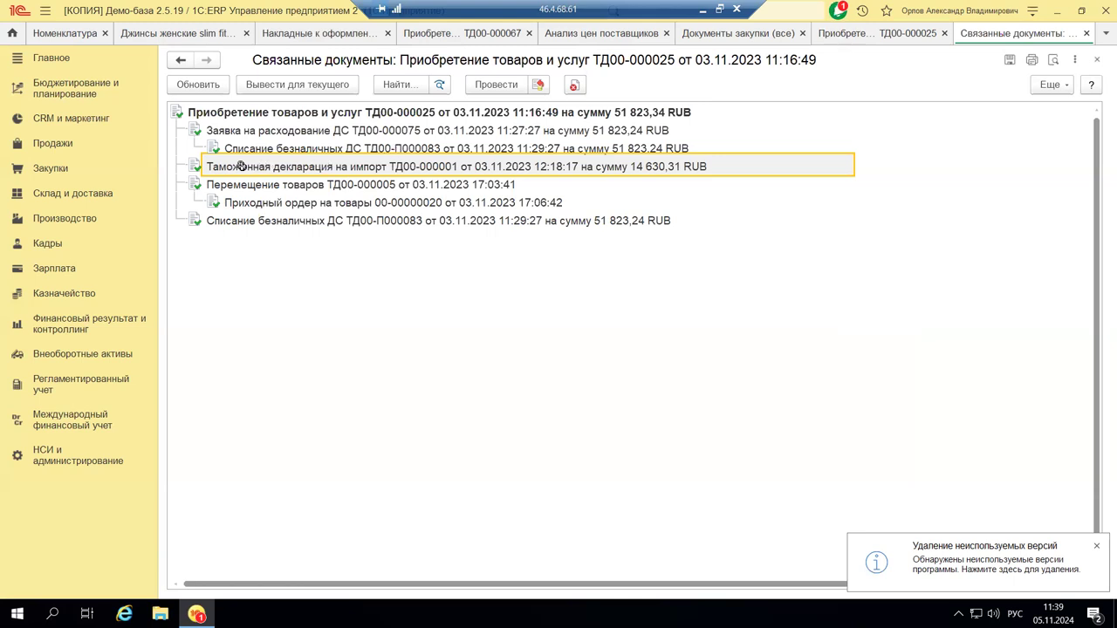
# Return to the acquisition document and locate "Таможенная декларация на импорт" among the documents it can generate, without creating one
pyautogui.click(858, 35)
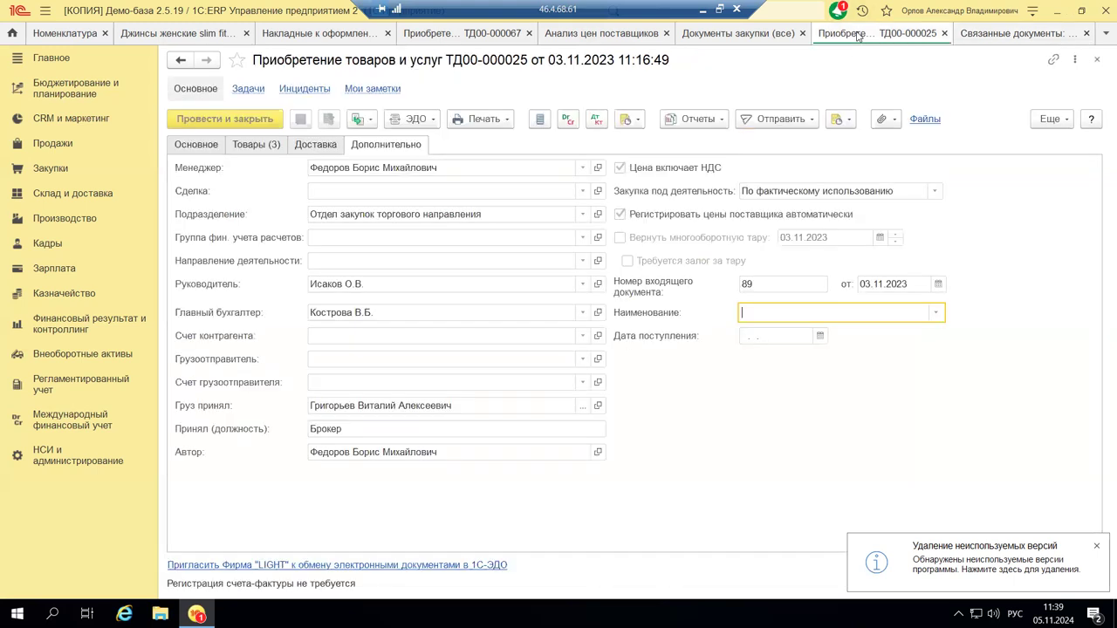
pyautogui.click(361, 128)
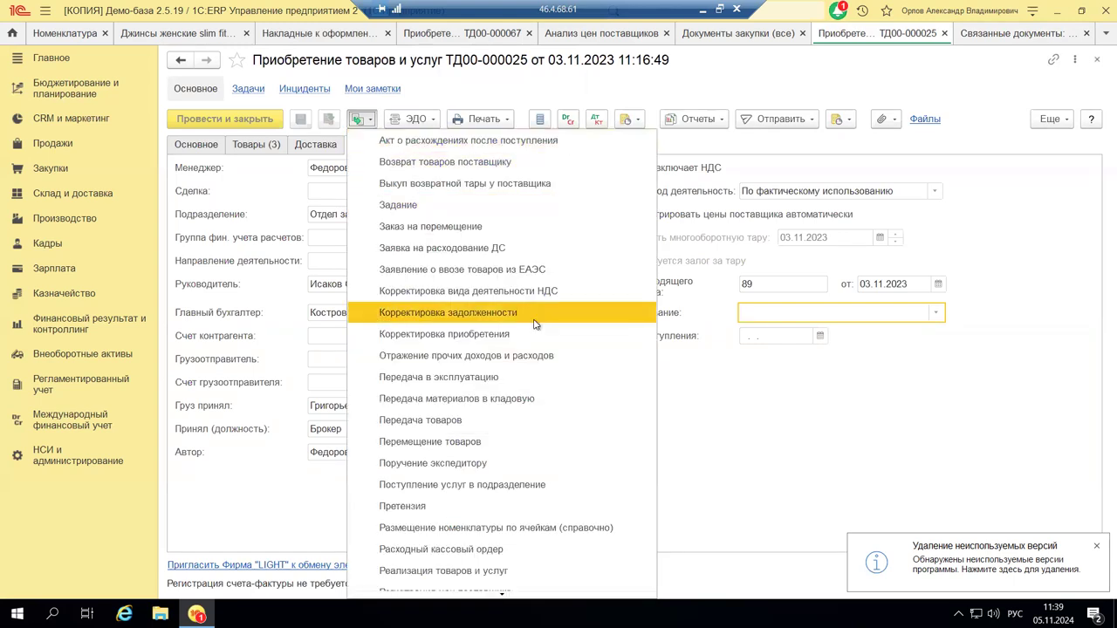
pyautogui.scroll(-2, 524, 314)
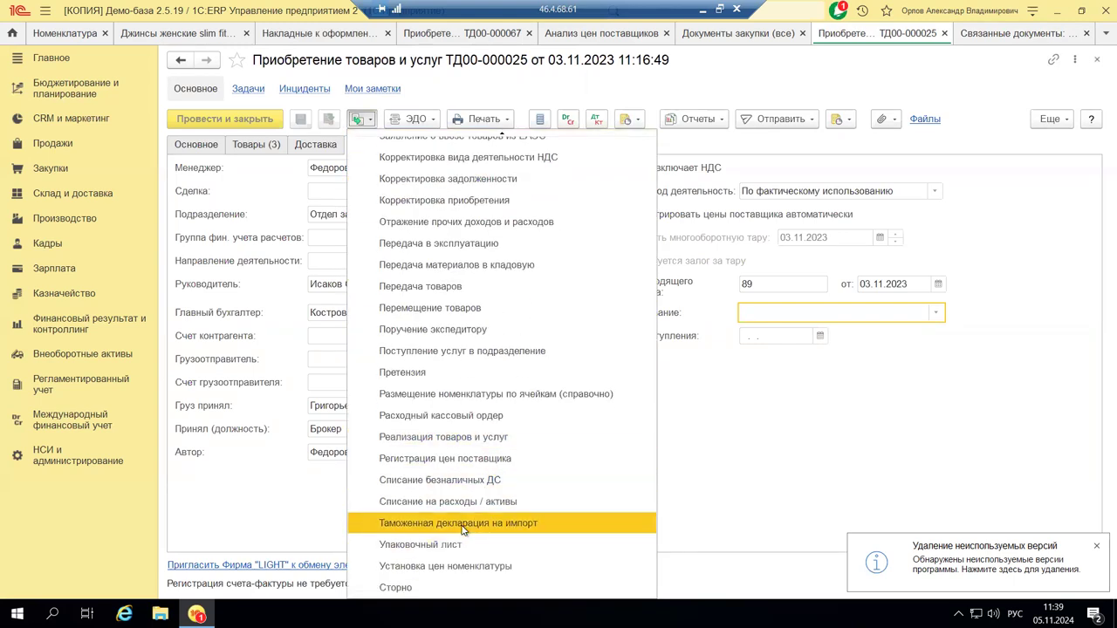
pyautogui.click(733, 524)
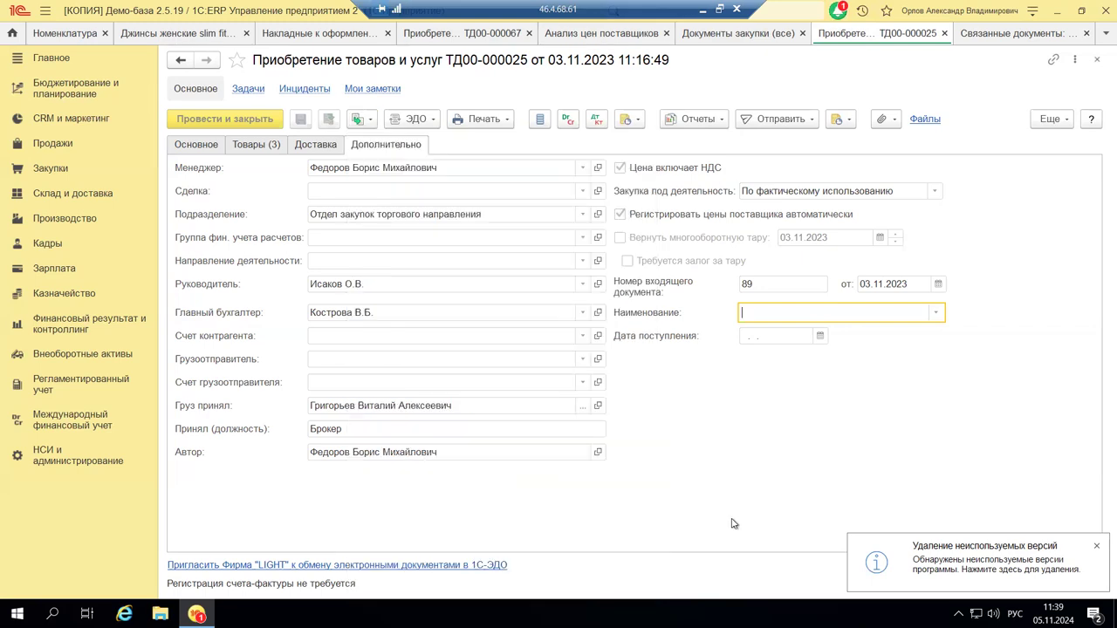
# Open the import customs declaration ТД00-000001 from the related documents and inspect its number and customs release status
pyautogui.click(976, 32)
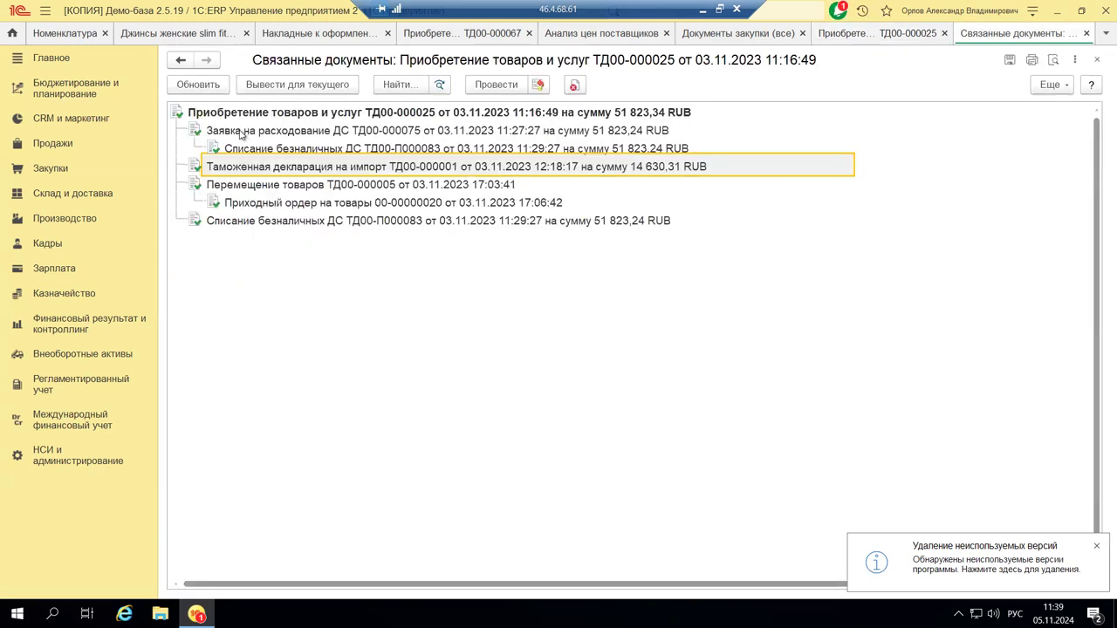
pyautogui.doubleClick(213, 169)
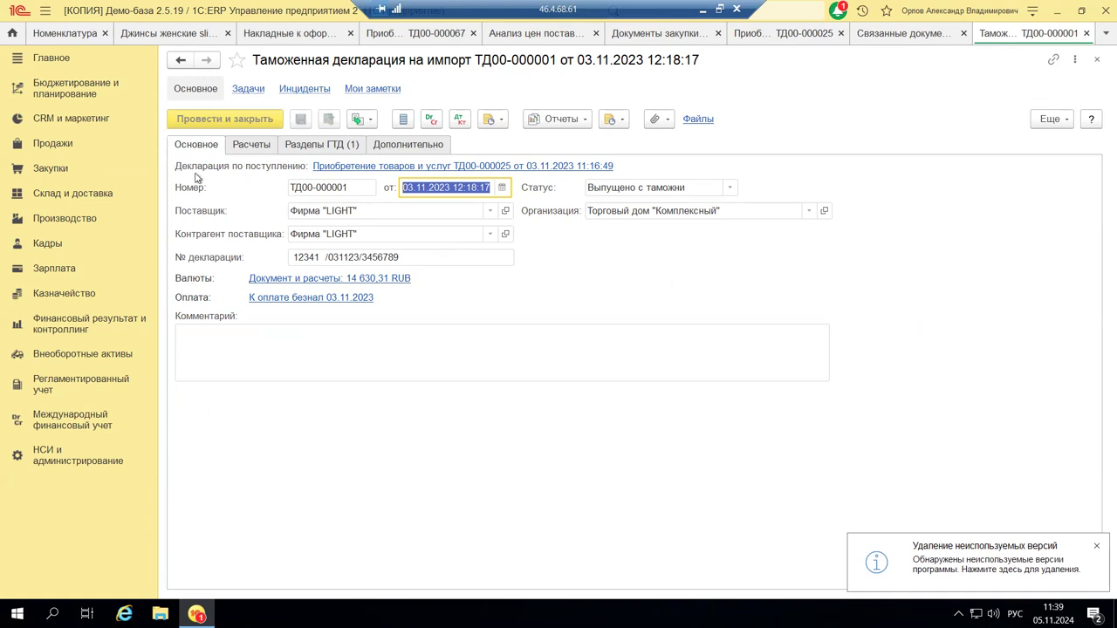
pyautogui.click(361, 187)
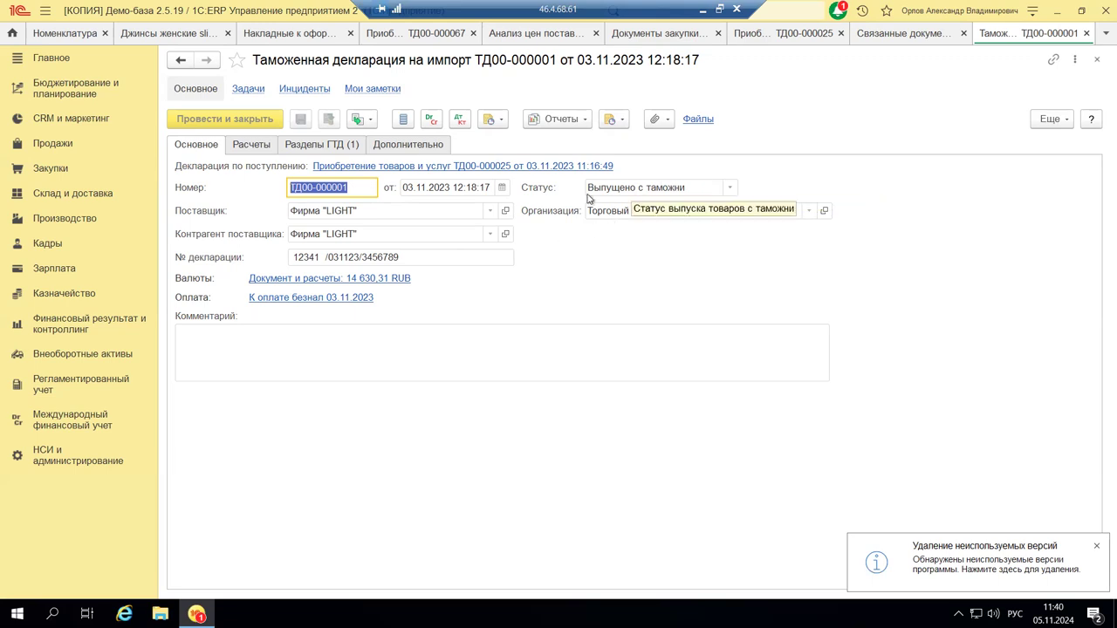
pyautogui.click(733, 190)
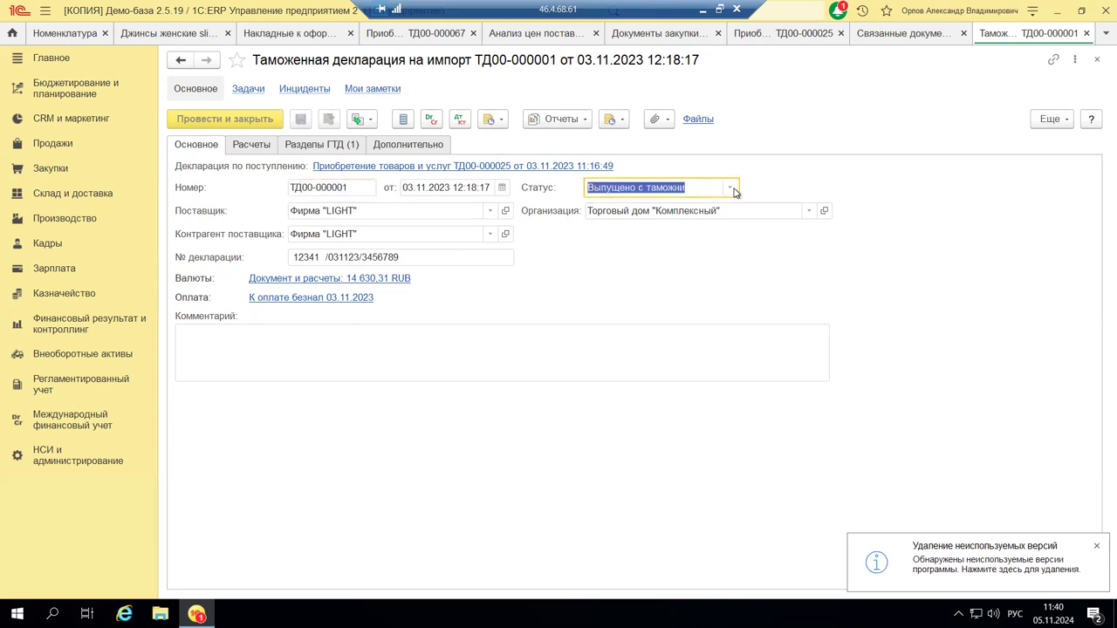
# Check which documents can be created based on the import customs declaration ТД00-000001, without creating one
pyautogui.click(1047, 119)
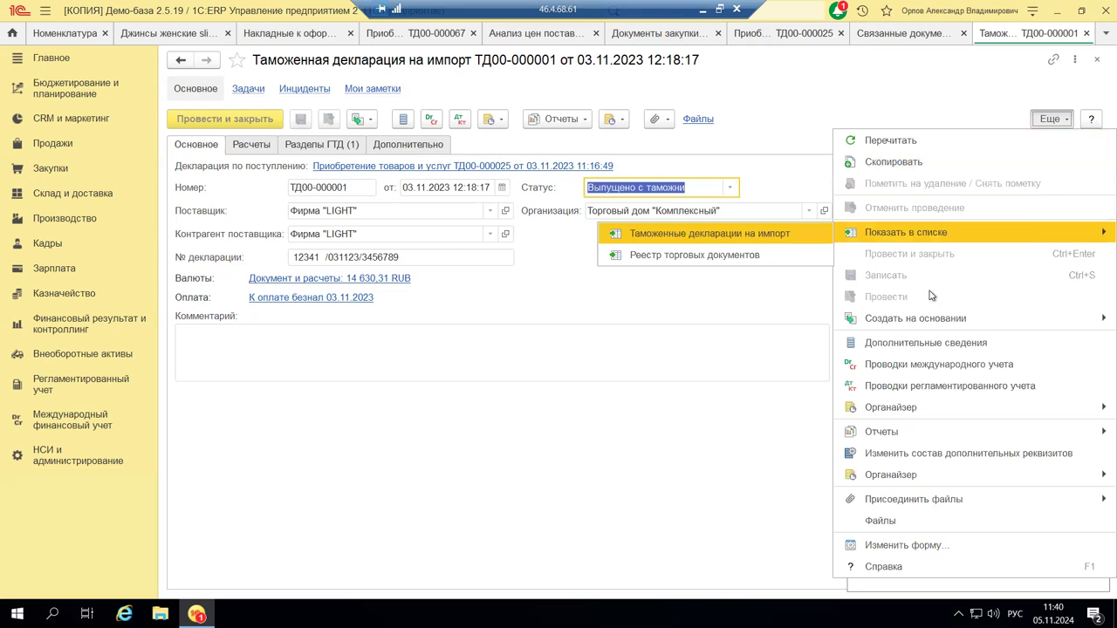
pyautogui.moveTo(932, 434)
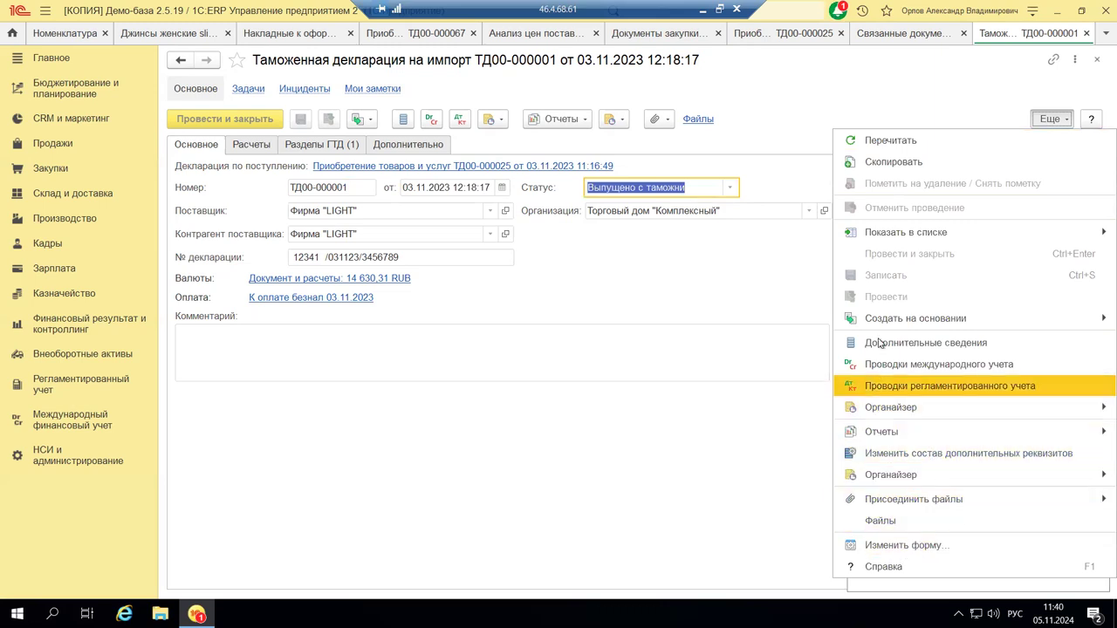
pyautogui.moveTo(882, 318)
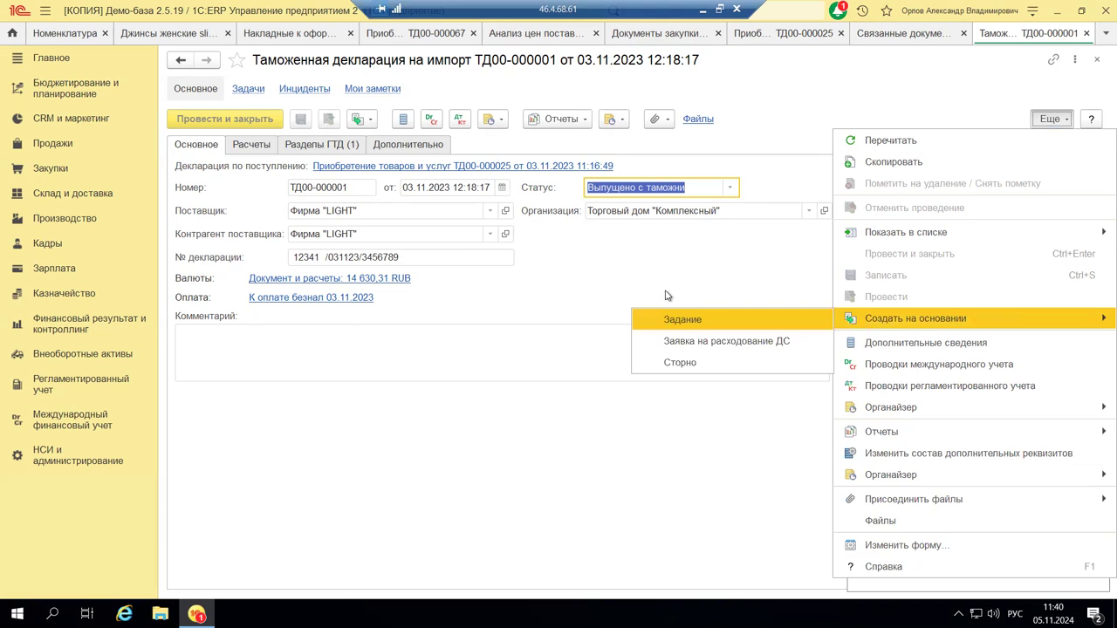
pyautogui.click(735, 267)
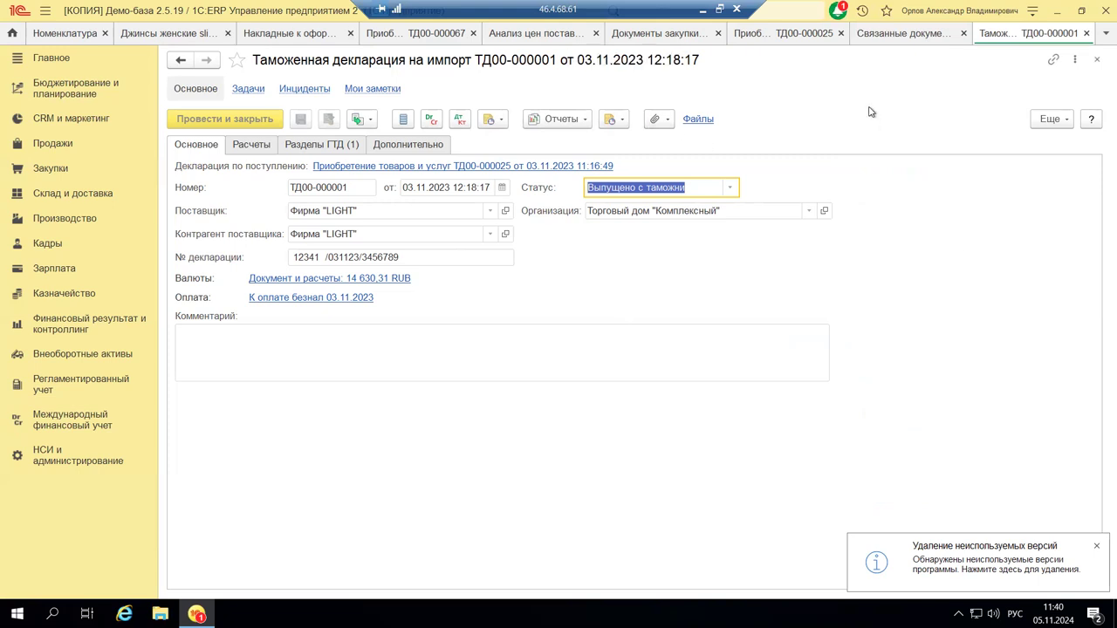
# Close acquisition ТД00-000067 and create a new "Таможенная декларация на импорт" based on acquisition ТД00-000025
pyautogui.click(448, 35)
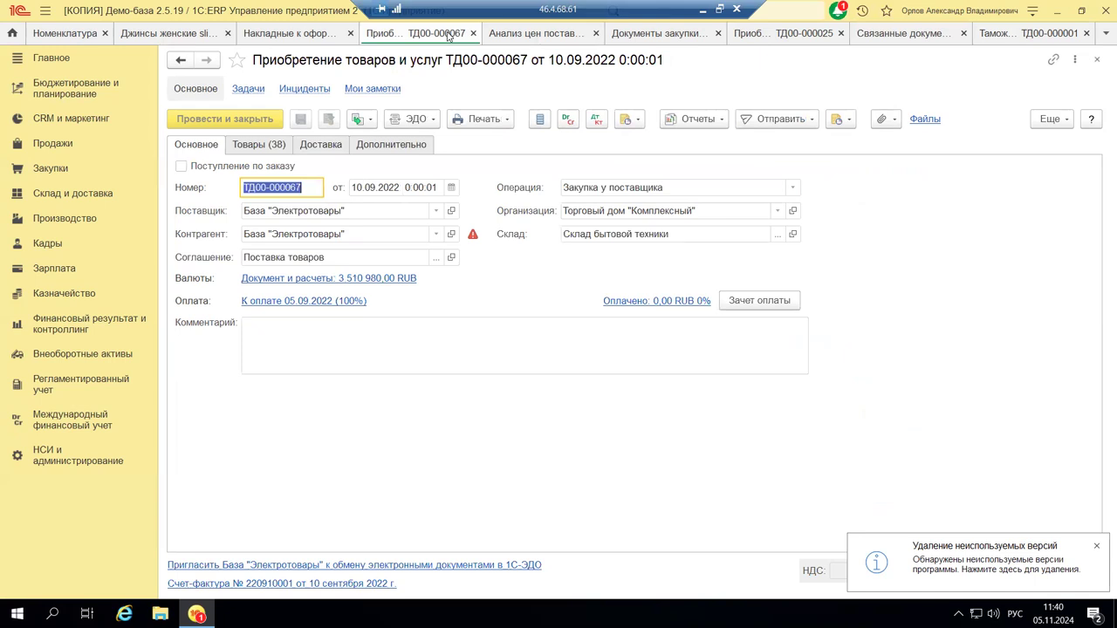
pyautogui.click(473, 33)
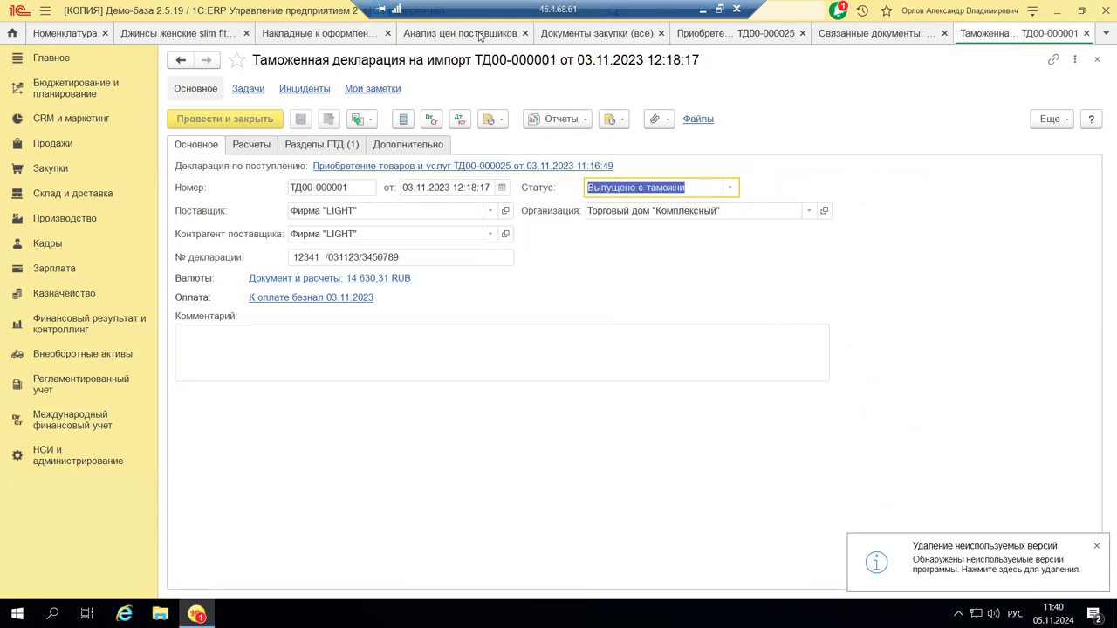
pyautogui.click(703, 34)
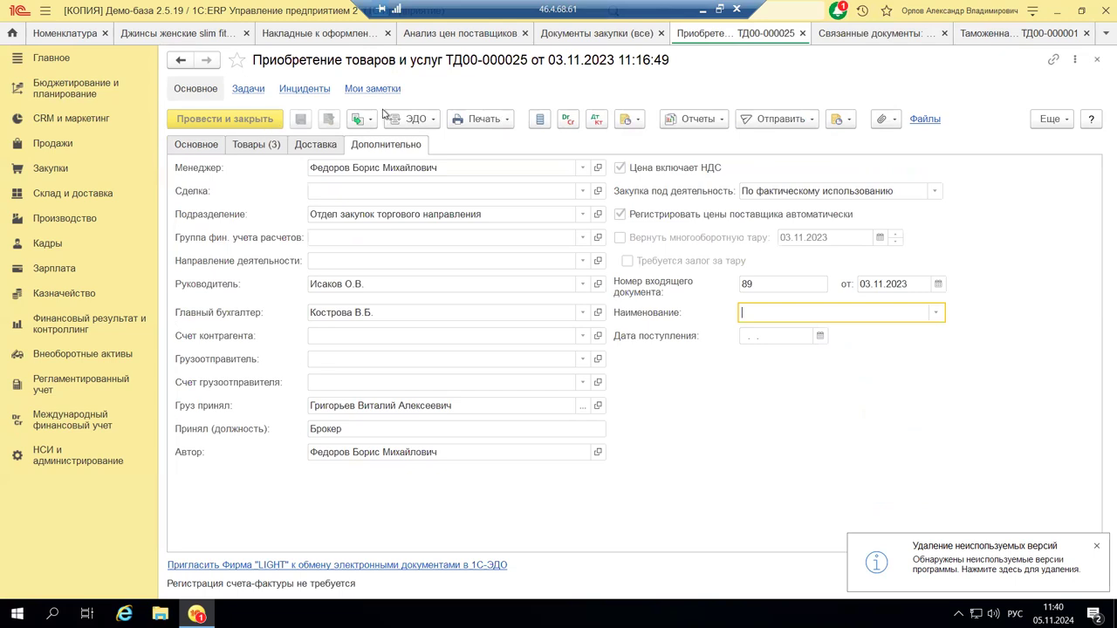
pyautogui.click(243, 146)
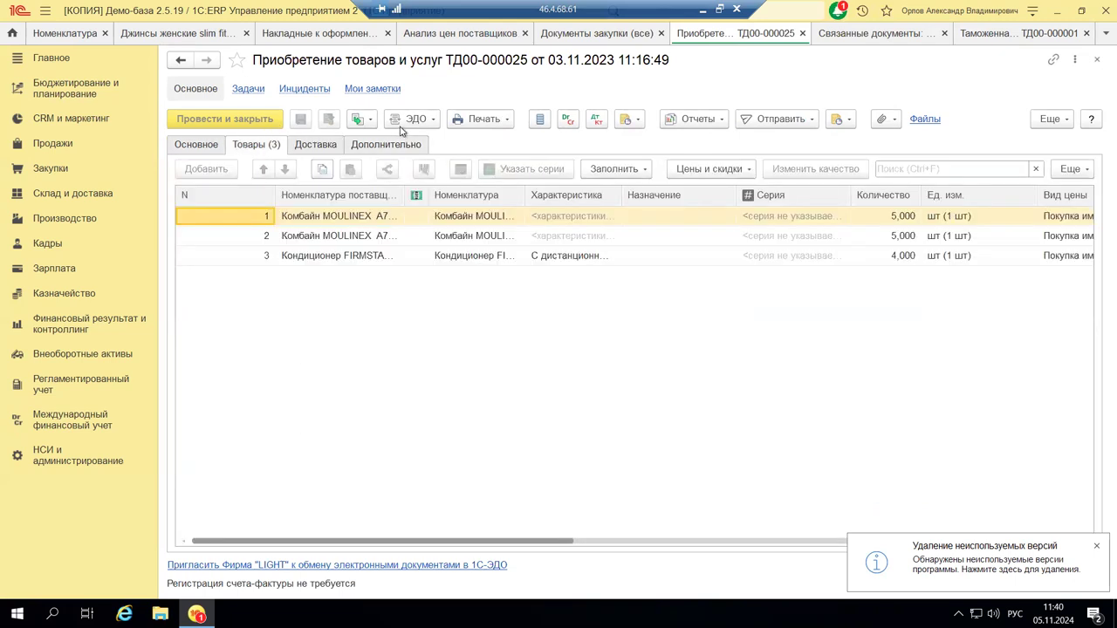
pyautogui.click(357, 120)
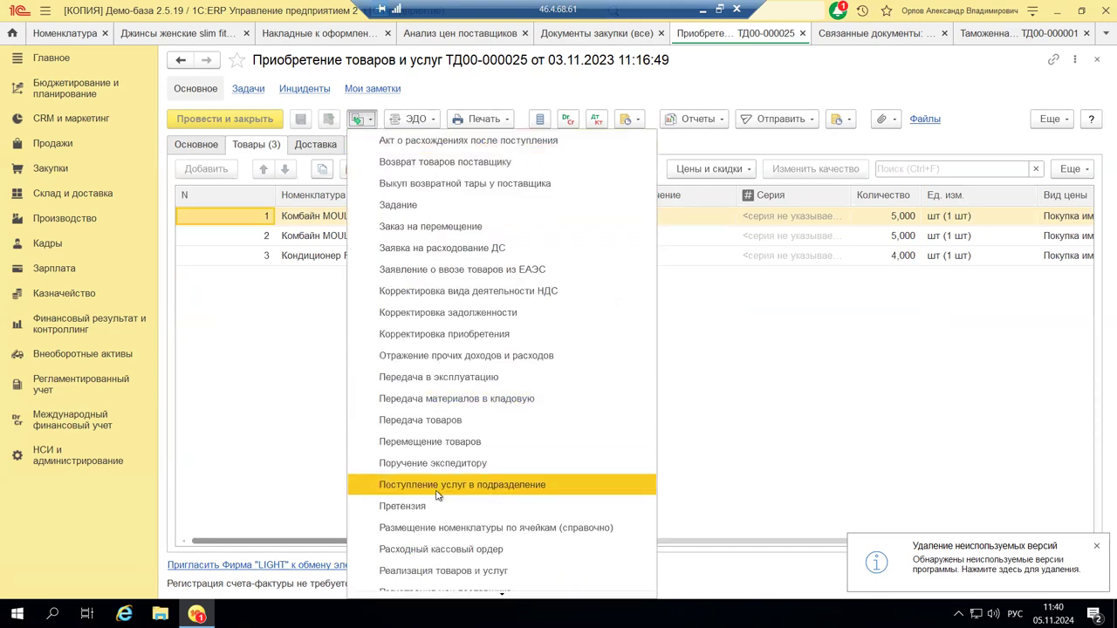
pyautogui.scroll(-3, 441, 488)
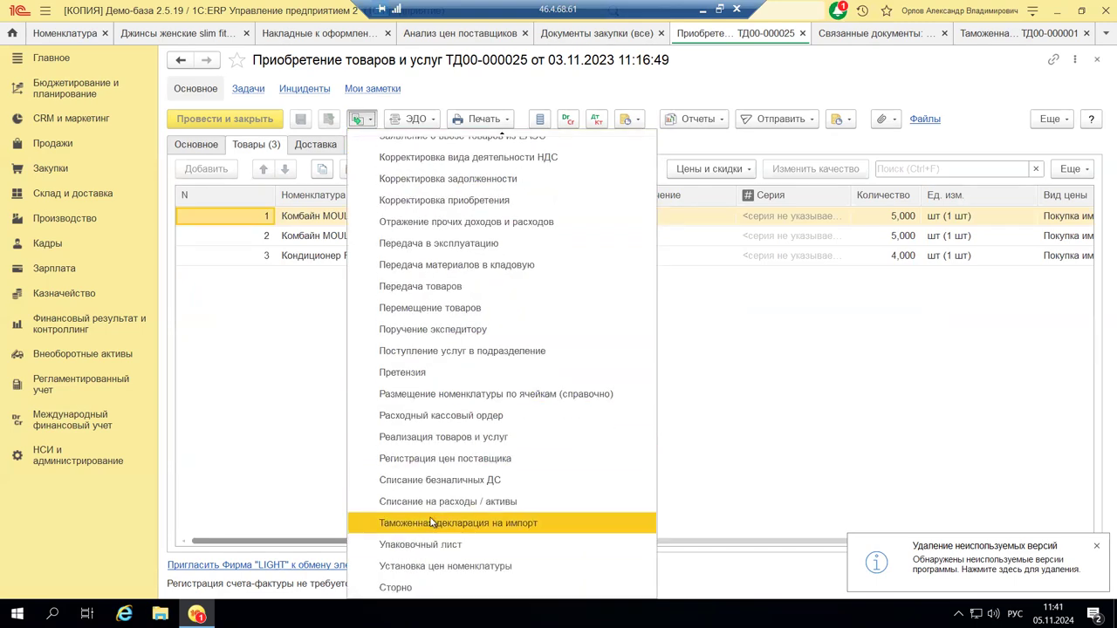
pyautogui.click(432, 523)
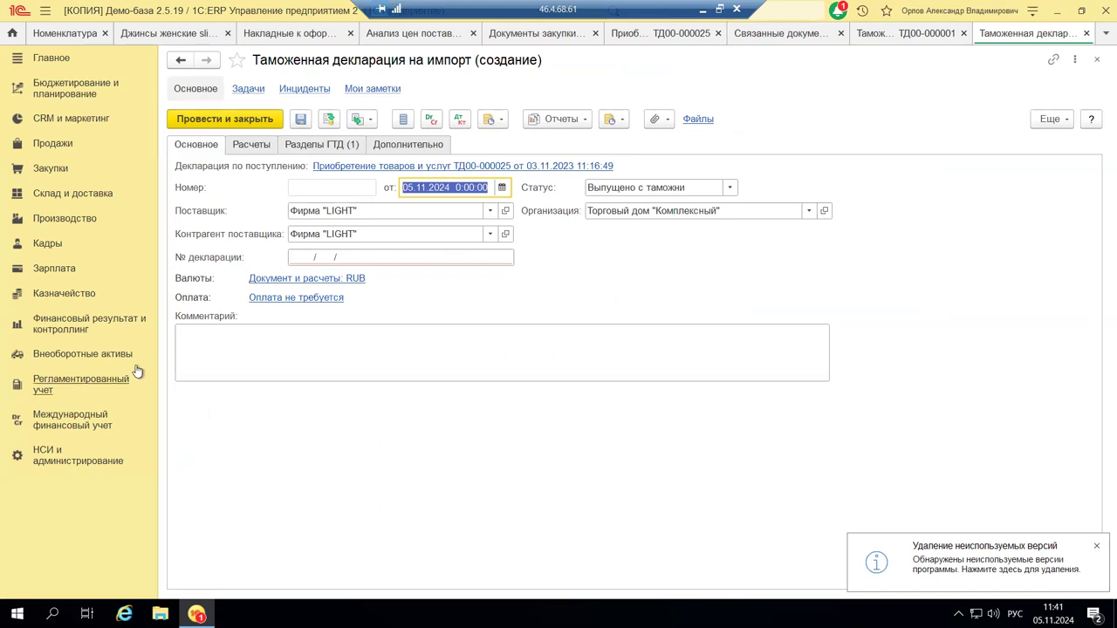
# Inspect the new declaration's number field, available customs statuses and declaration registration number field, leaving them unchanged
pyautogui.click(305, 188)
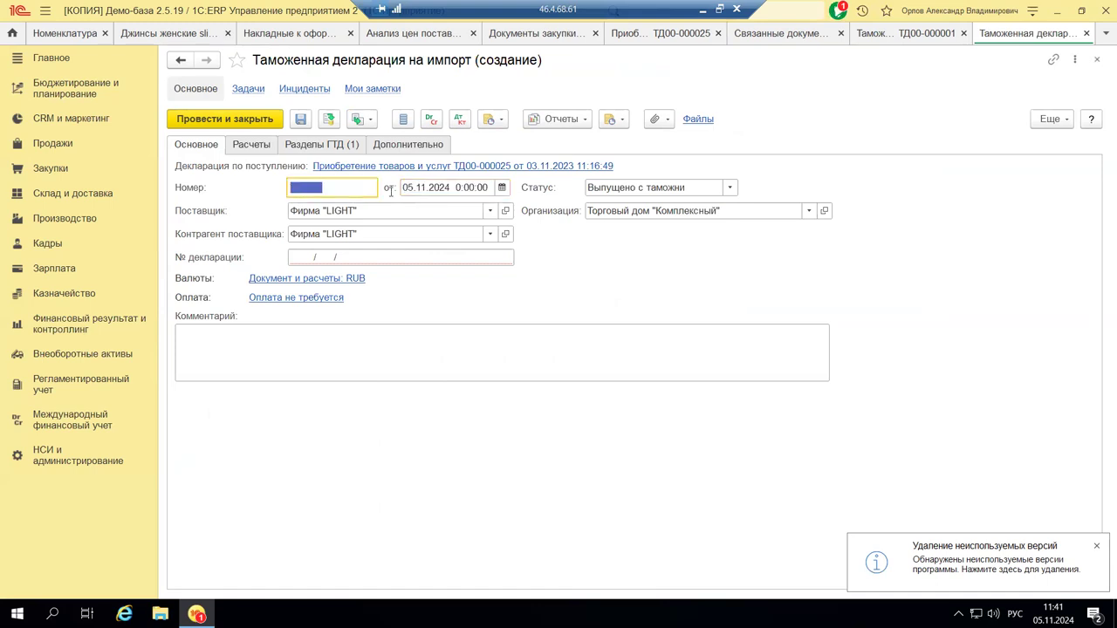
pyautogui.click(733, 190)
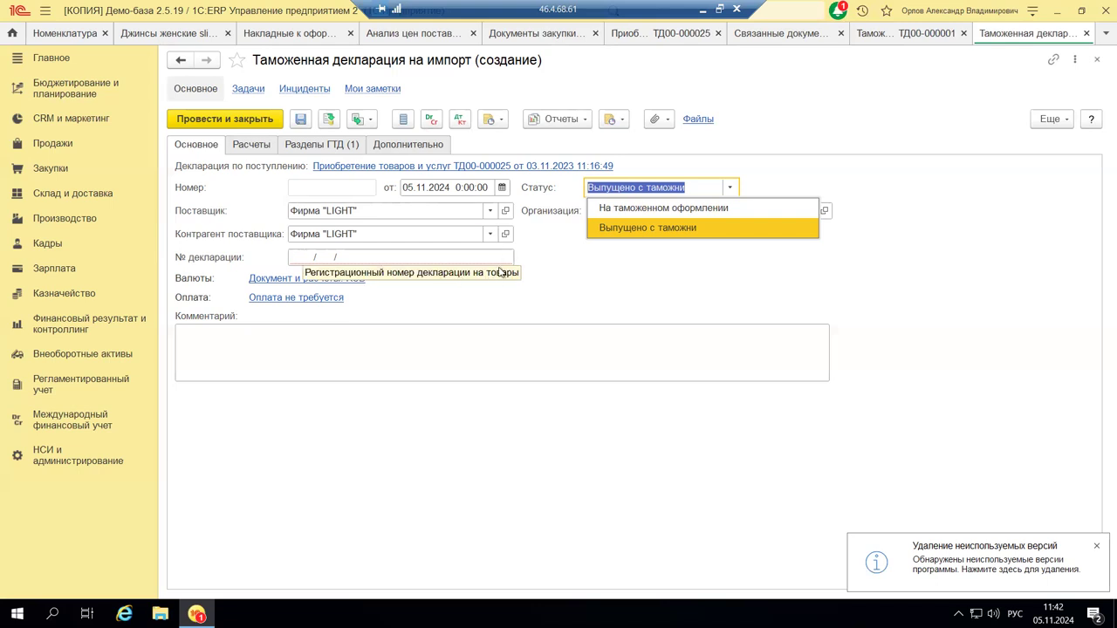
pyautogui.click(310, 258)
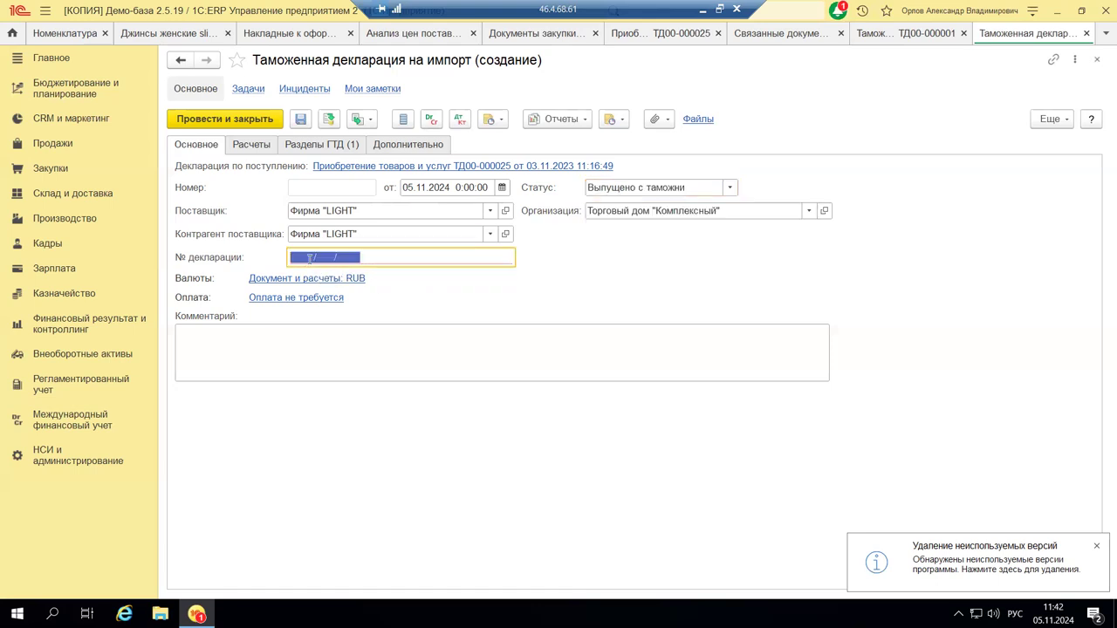
pyautogui.click(310, 258)
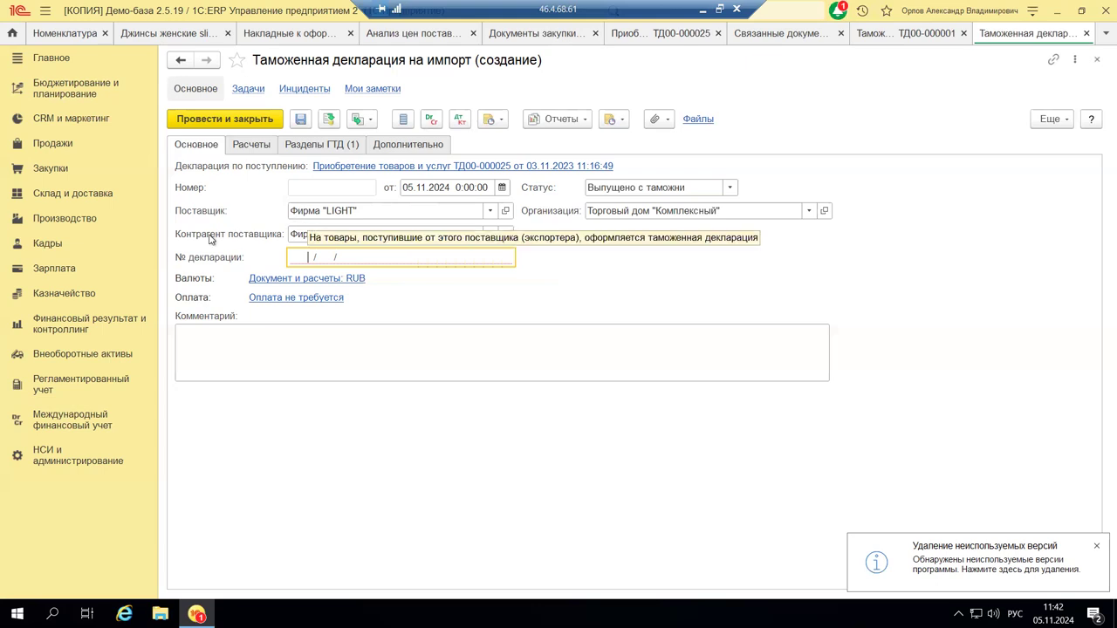
# Review the declaration's settlement details: broker or own-filing options, the effect of "Оплата через единый лицевой счет", and the customs fee field
pyautogui.click(253, 147)
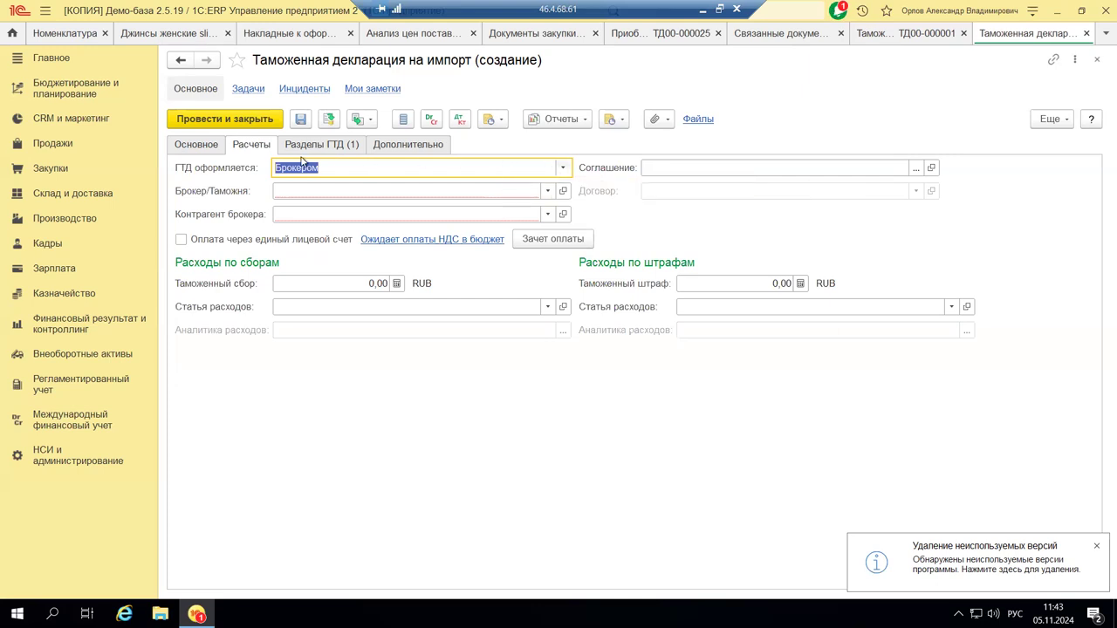
pyautogui.click(563, 168)
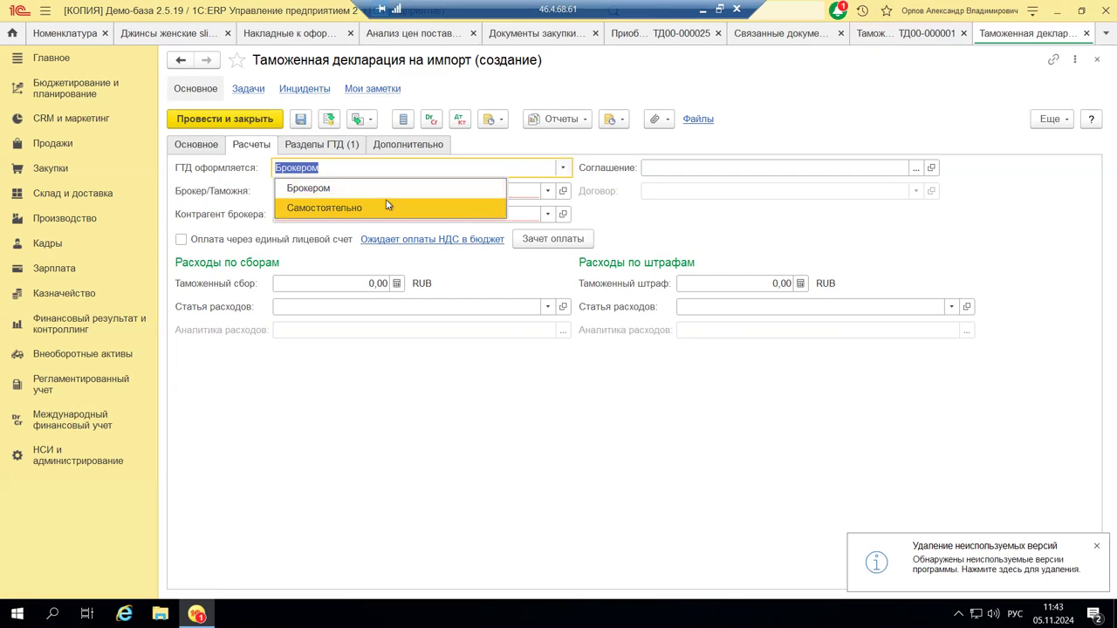
pyautogui.click(765, 229)
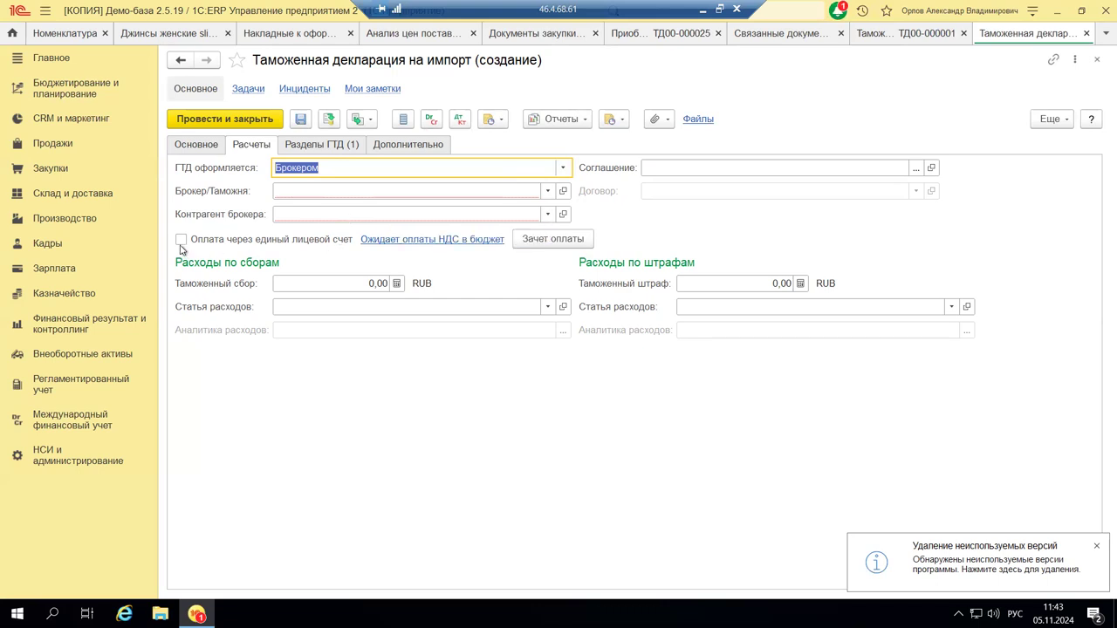
pyautogui.moveTo(180, 242)
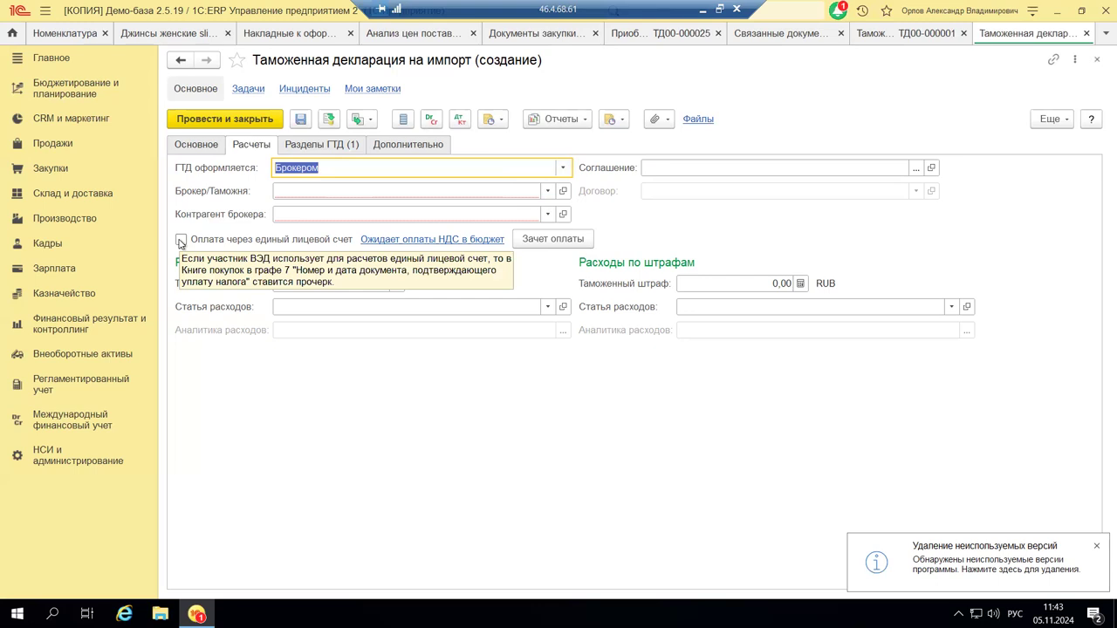
pyautogui.click(180, 240)
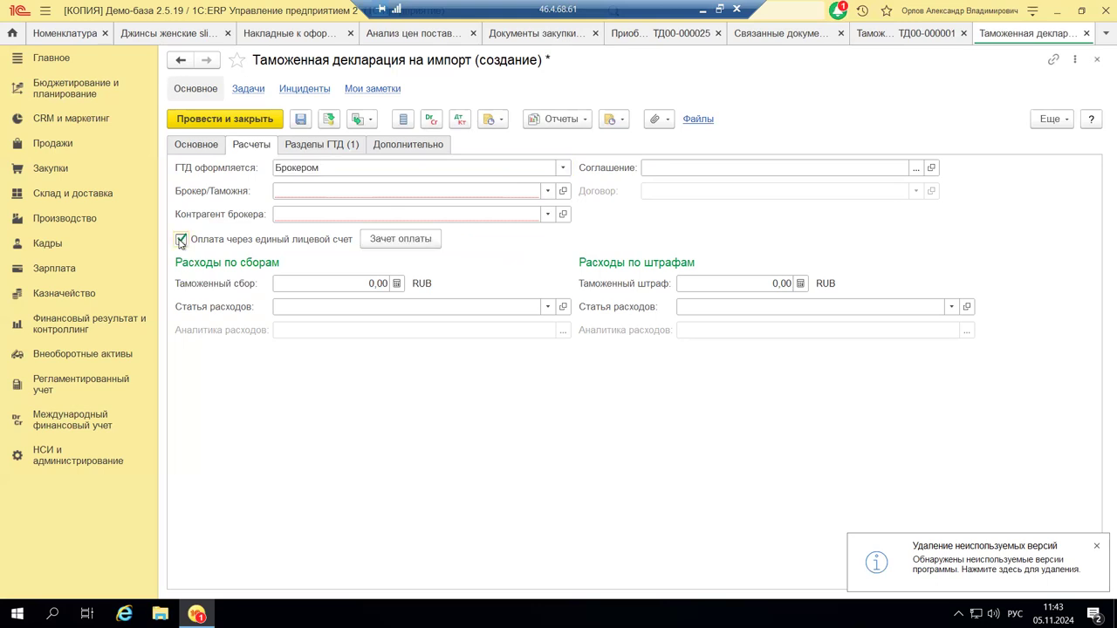
pyautogui.click(180, 240)
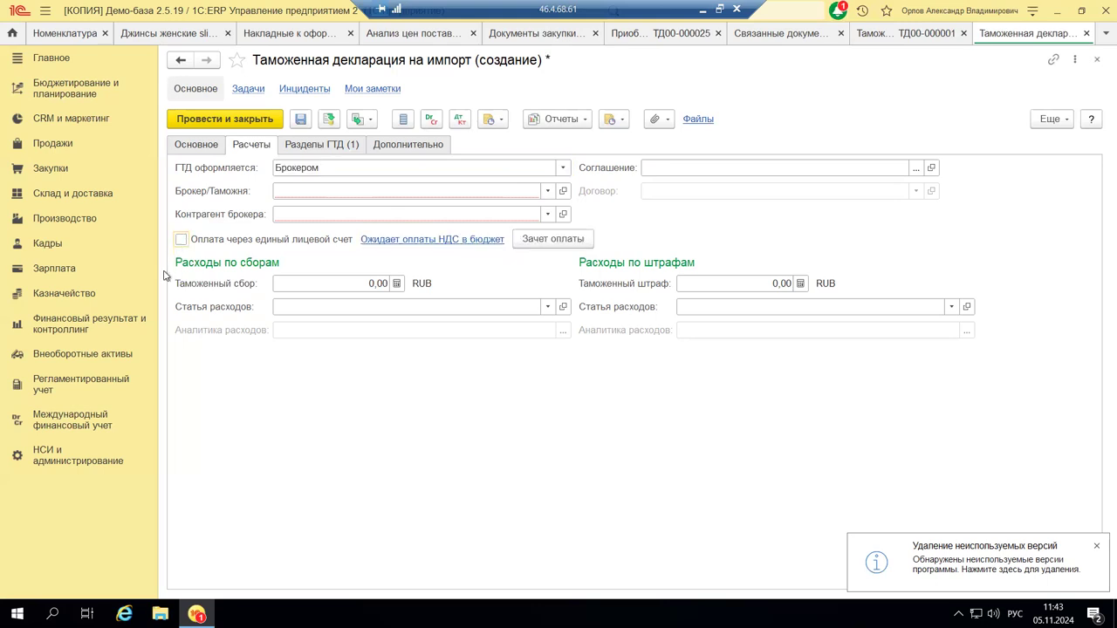
pyautogui.click(319, 281)
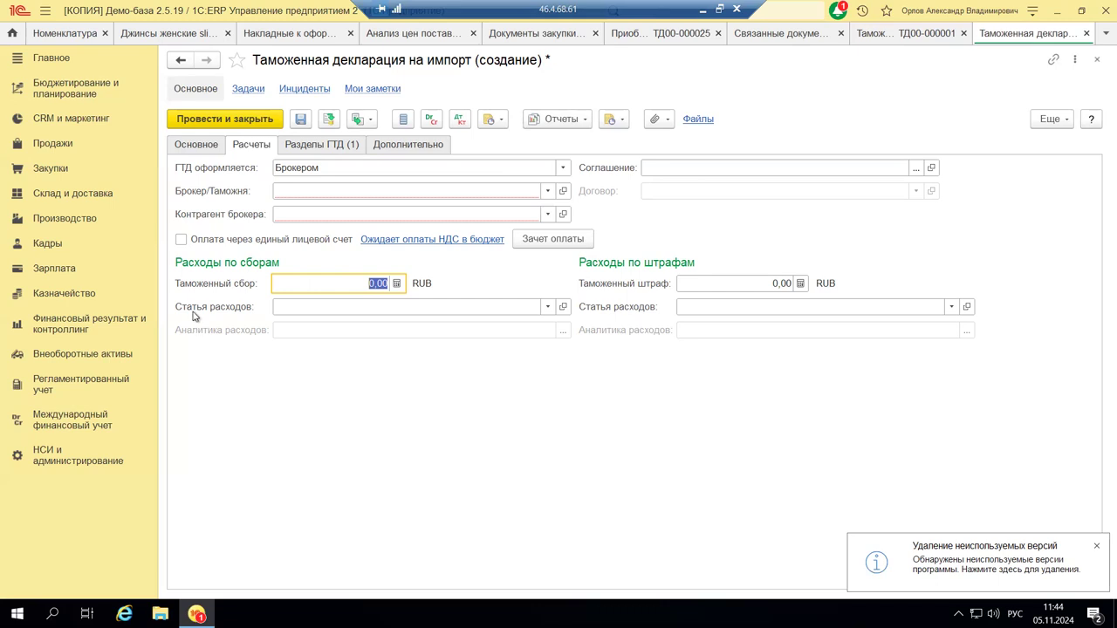
# In section 1 of the customs declaration, examine the customs value and duty fields and set the VAT rate to 10%
pyautogui.click(328, 150)
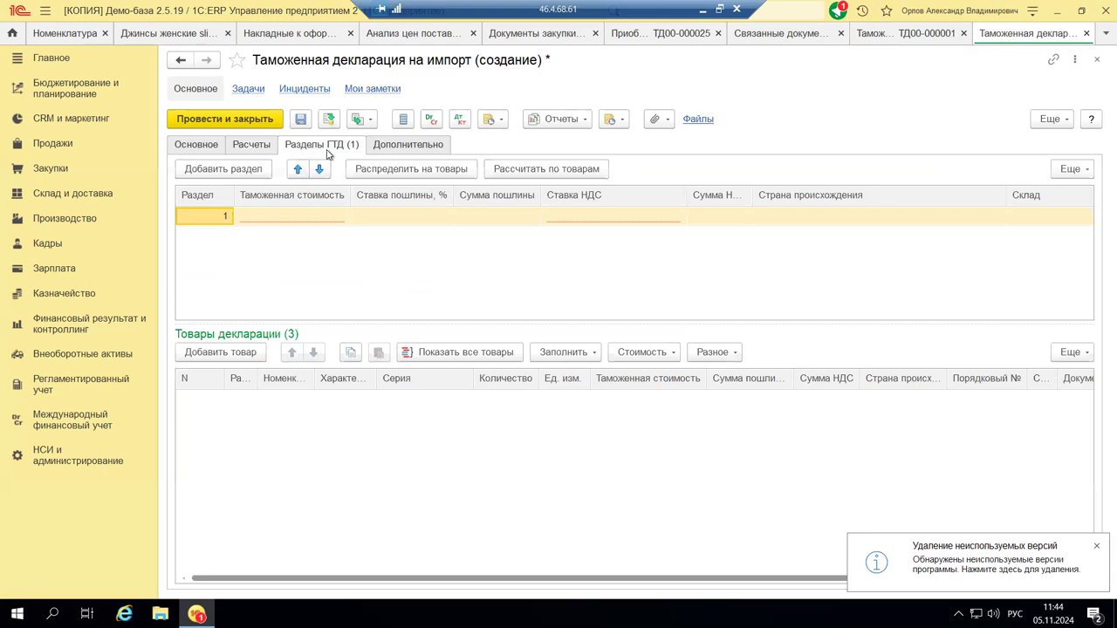
pyautogui.click(280, 218)
pyautogui.click(288, 215)
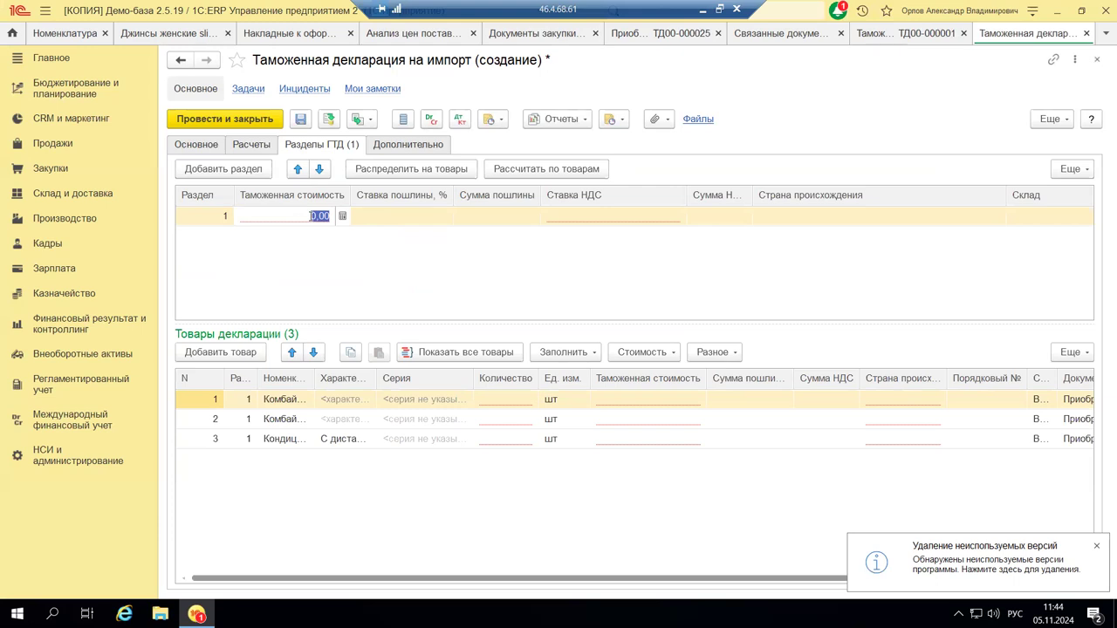
pyautogui.click(413, 218)
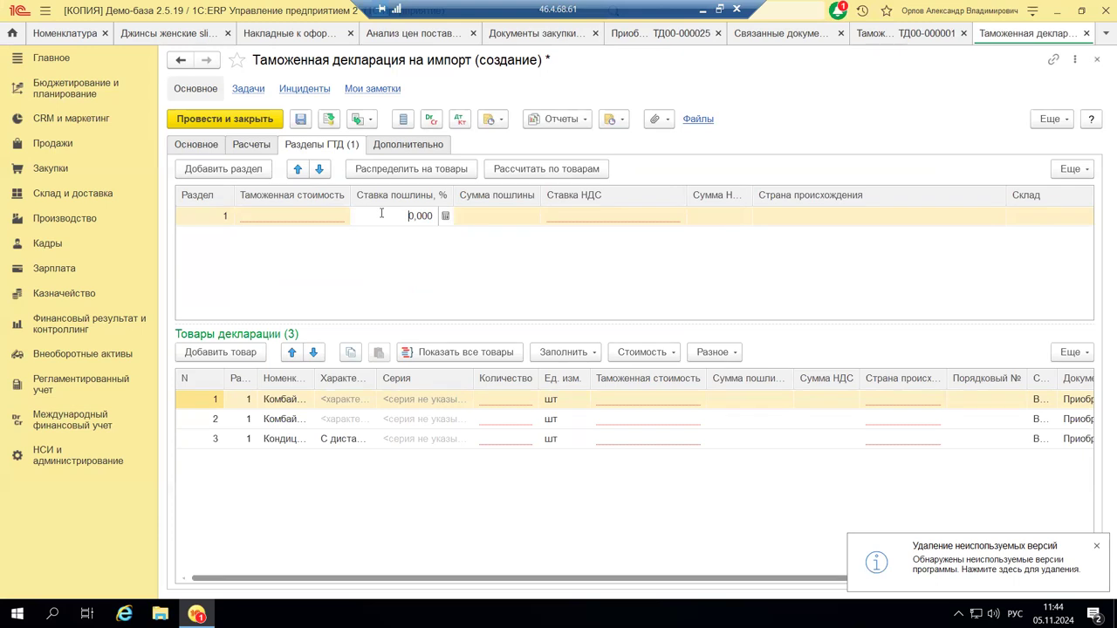
pyautogui.click(530, 219)
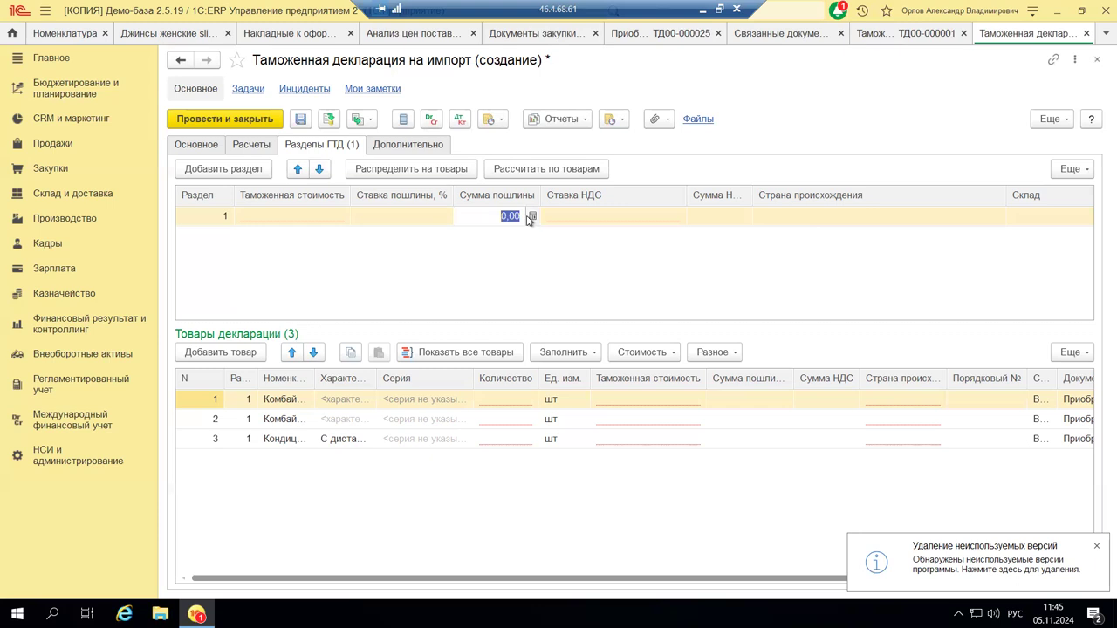
pyautogui.click(650, 217)
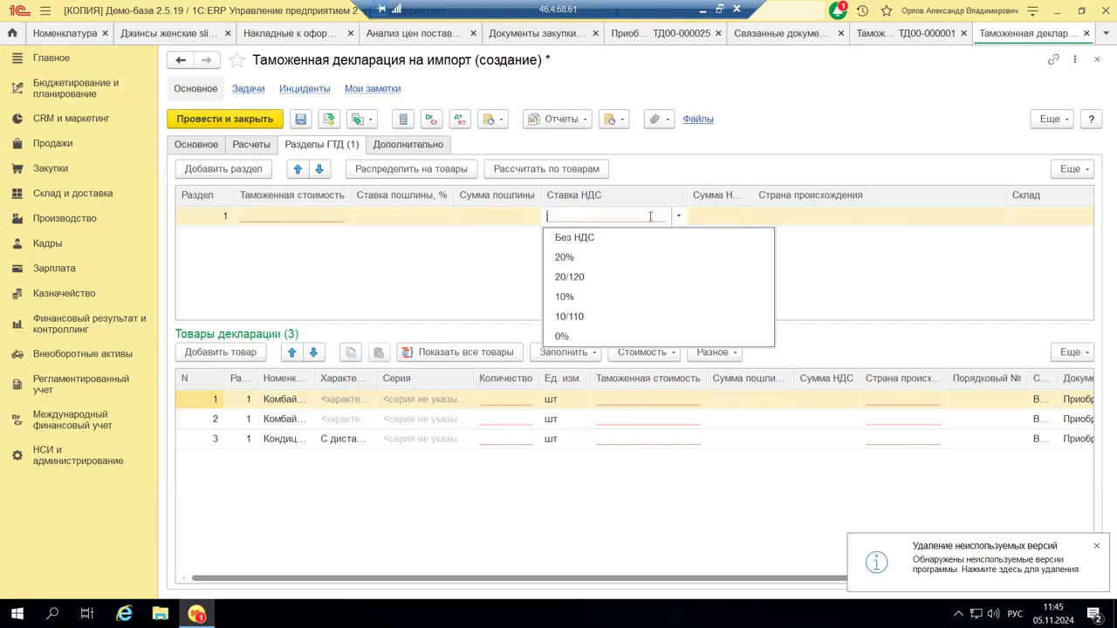
pyautogui.click(564, 297)
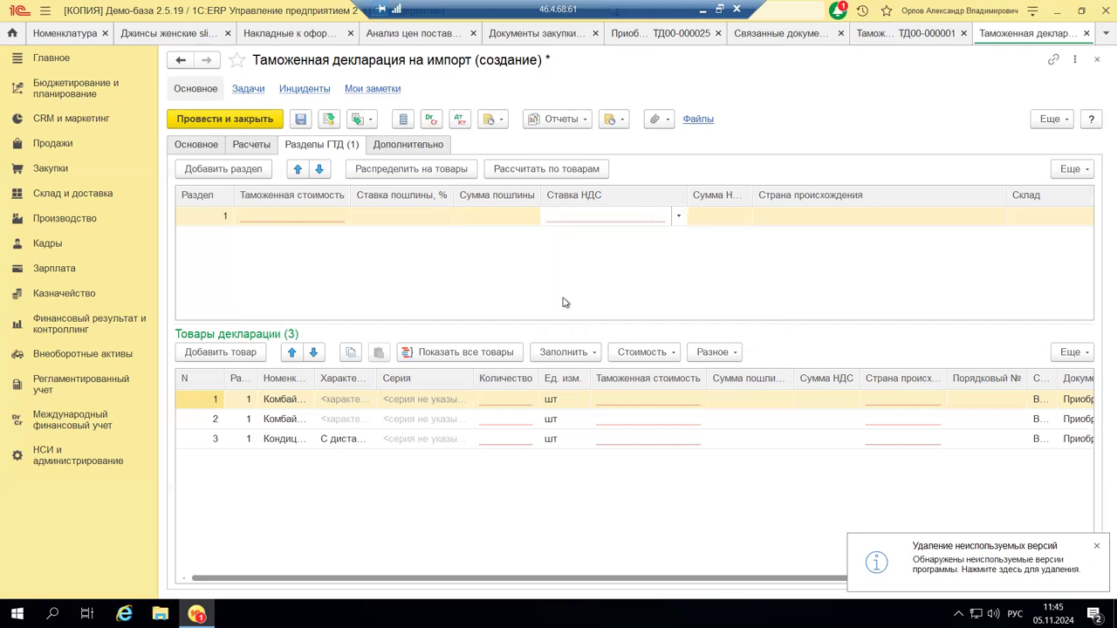
# Examine the VAT amount, country of origin and duty rate fields of declaration section 1 without filling them
pyautogui.click(717, 214)
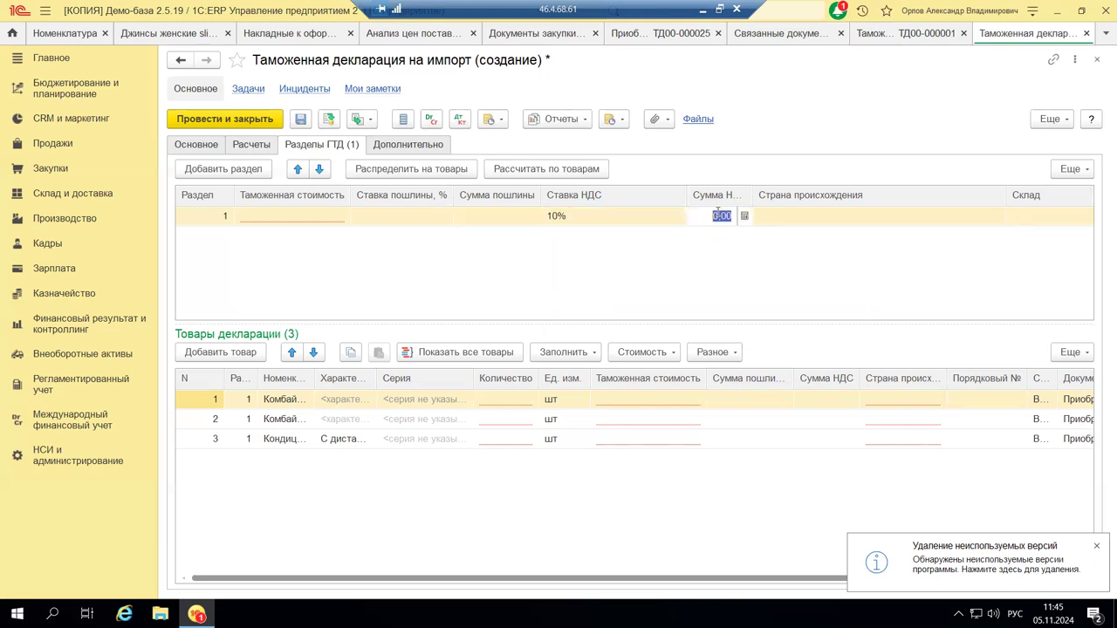
pyautogui.click(984, 221)
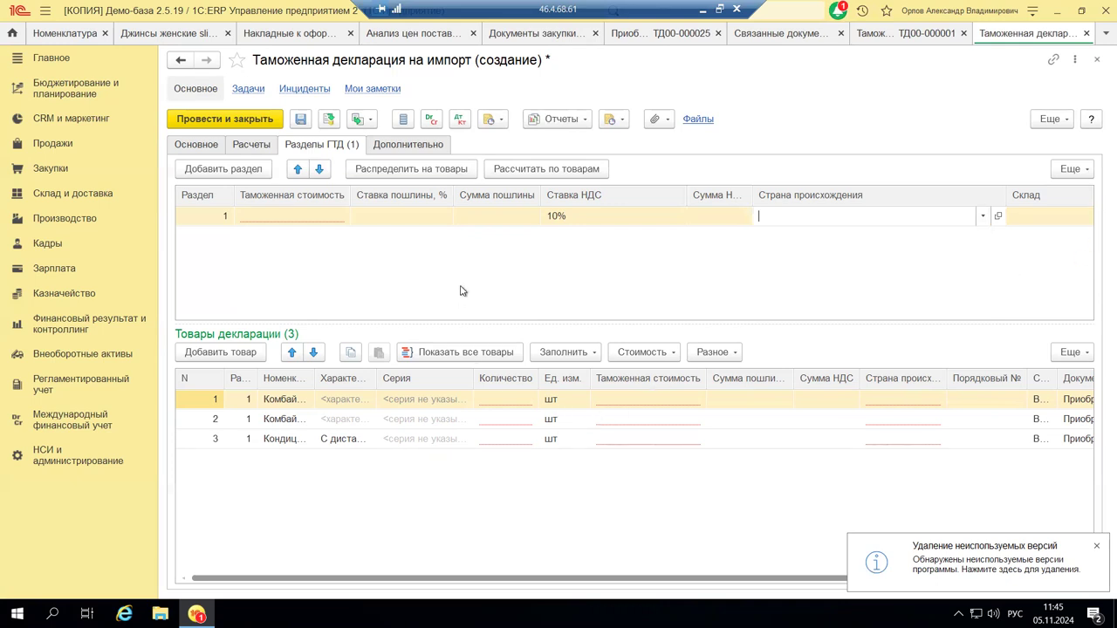
pyautogui.click(385, 216)
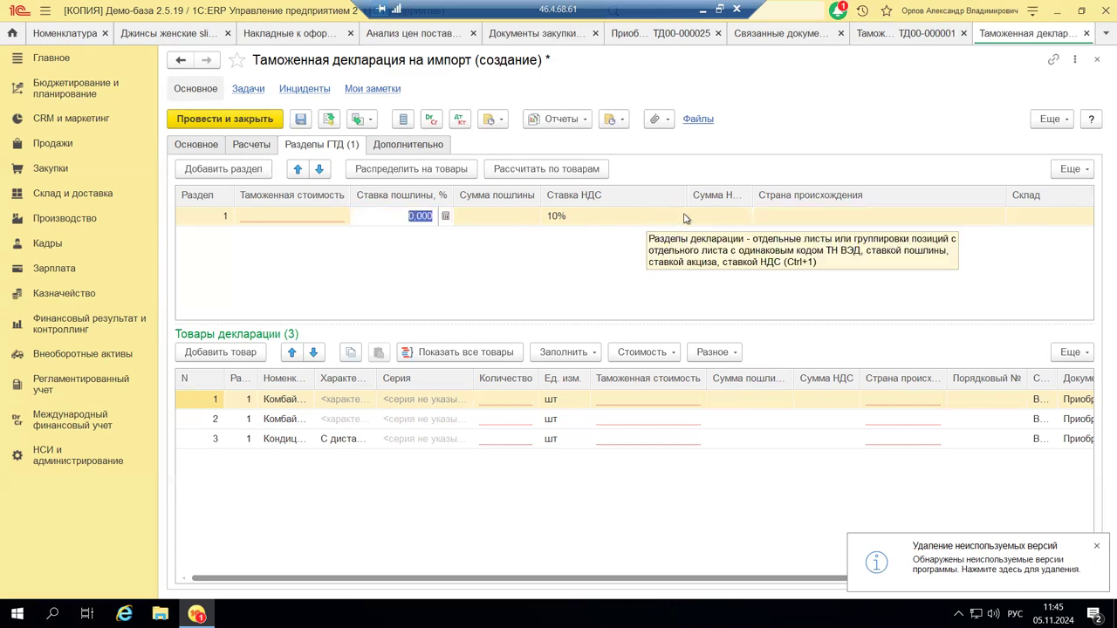
pyautogui.click(719, 216)
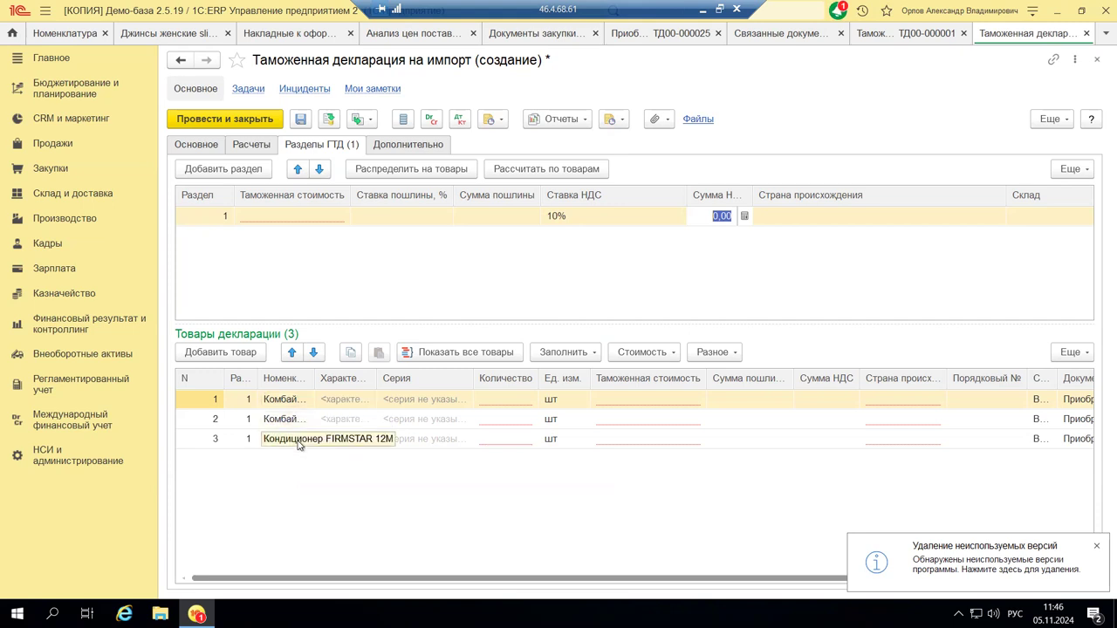
# Open the selection of declaration goods from receipt documents, inspect its form, and close it without transferring anything
pyautogui.click(576, 354)
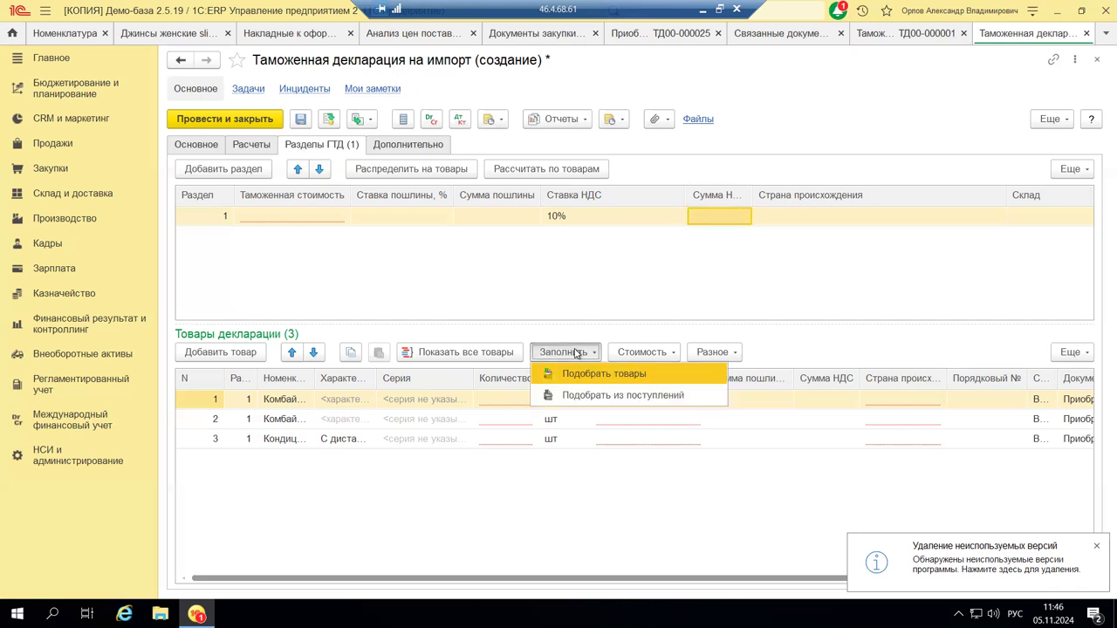
pyautogui.click(581, 395)
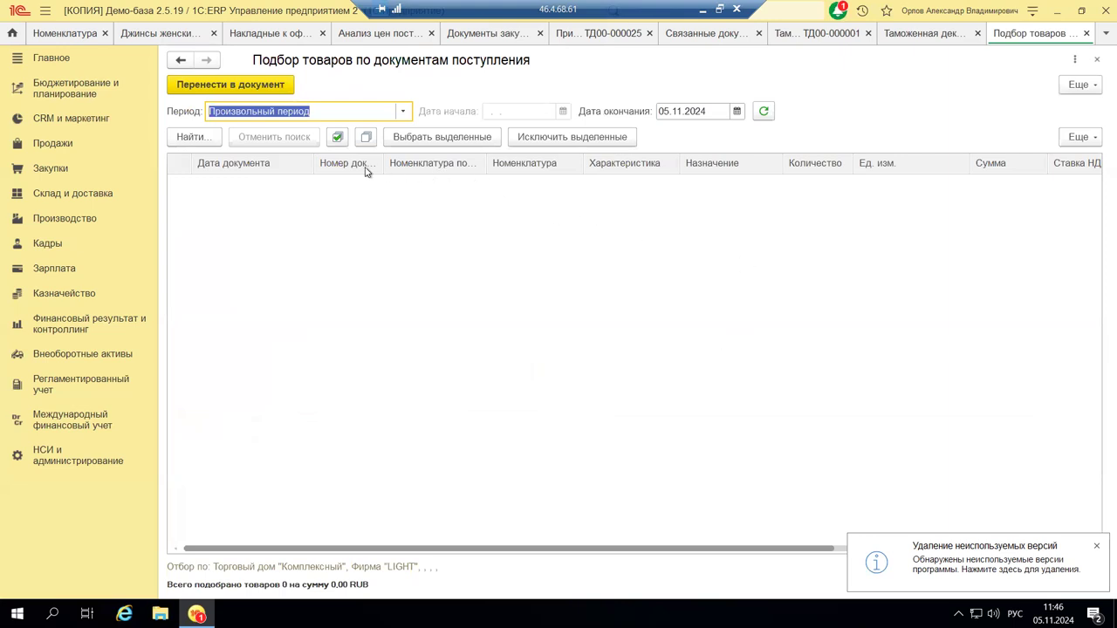
pyautogui.click(1095, 59)
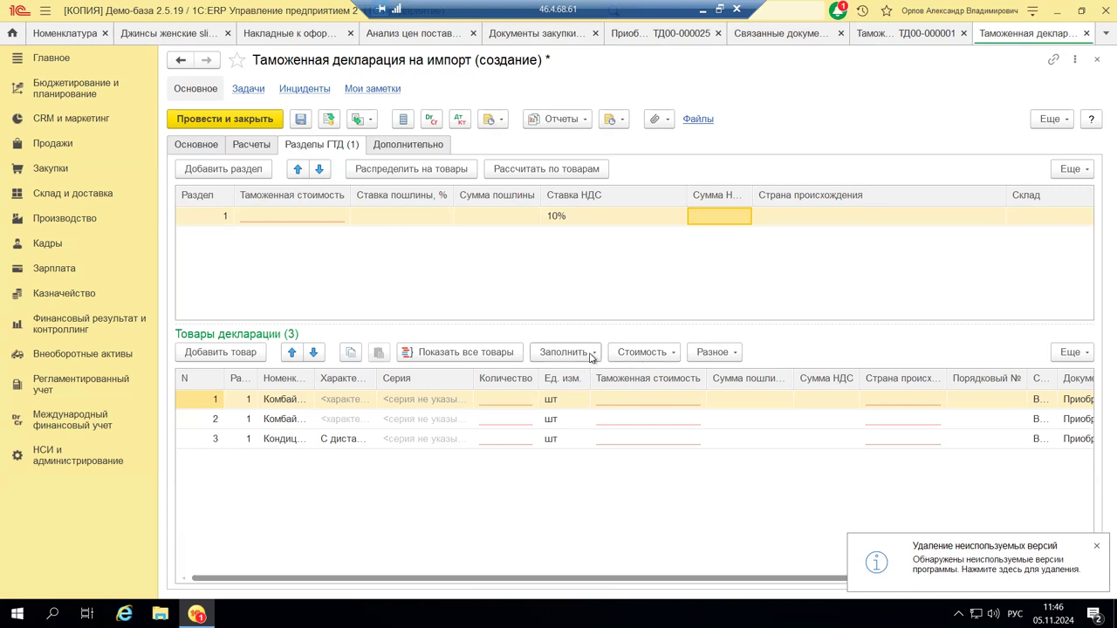
pyautogui.click(220, 354)
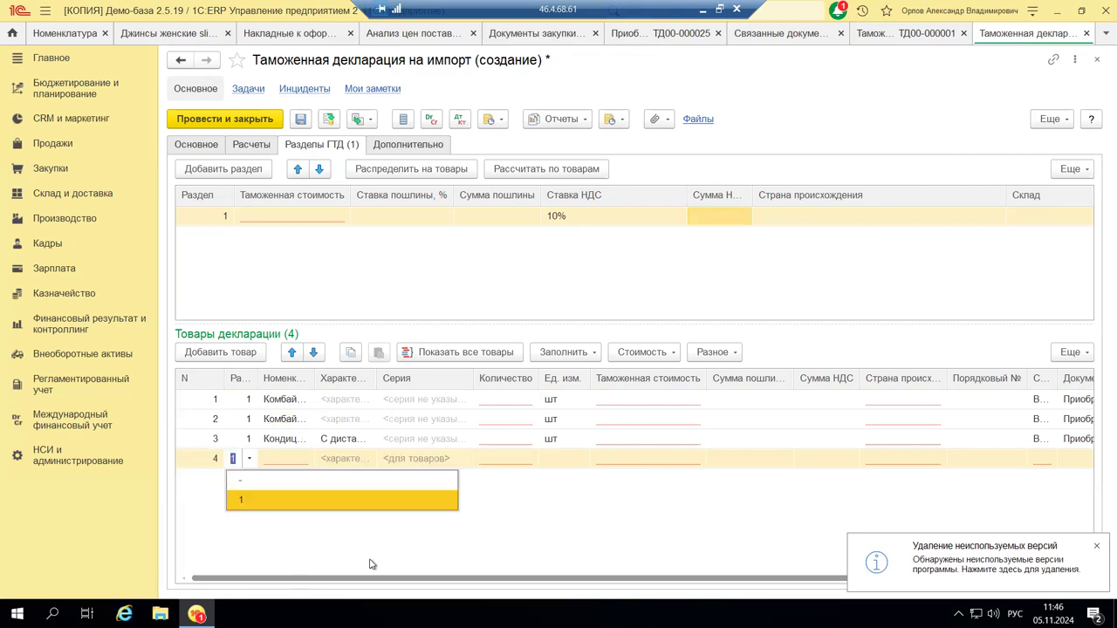
pyautogui.click(562, 486)
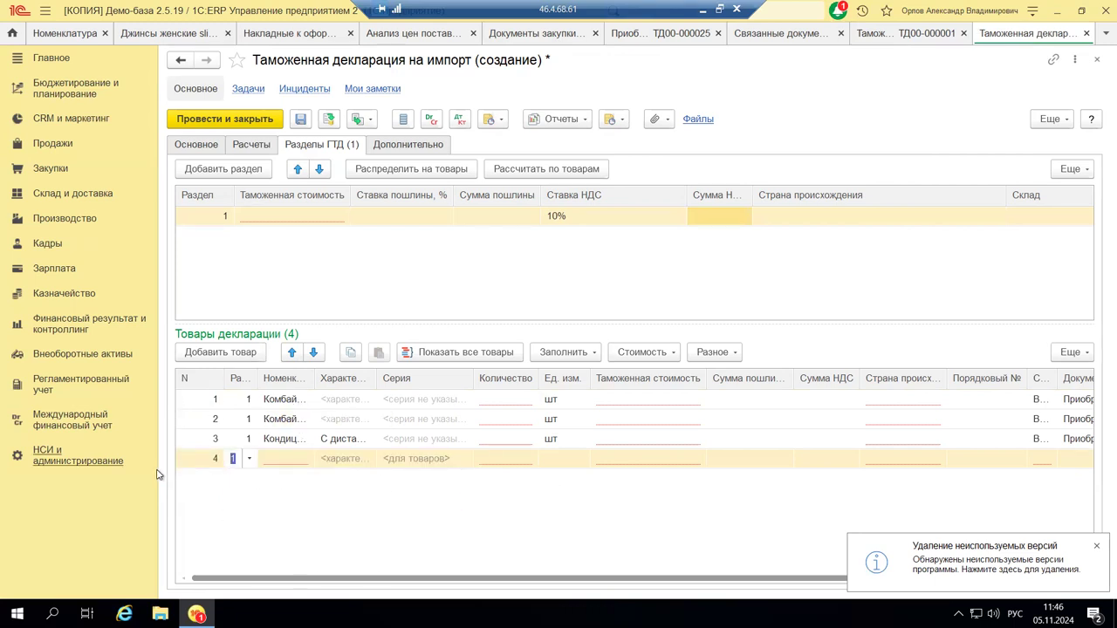
pyautogui.press('Escape')
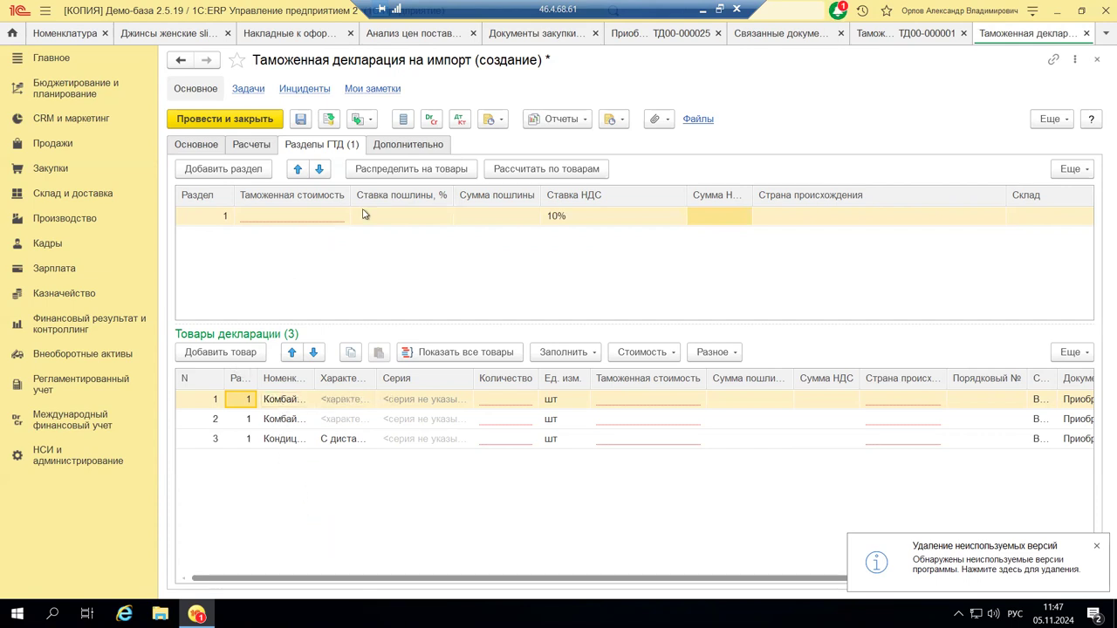
# Review the new customs declaration's additional details, such as manager and counterparty account, recheck its settlements and sections, and close it without saving
pyautogui.click(404, 150)
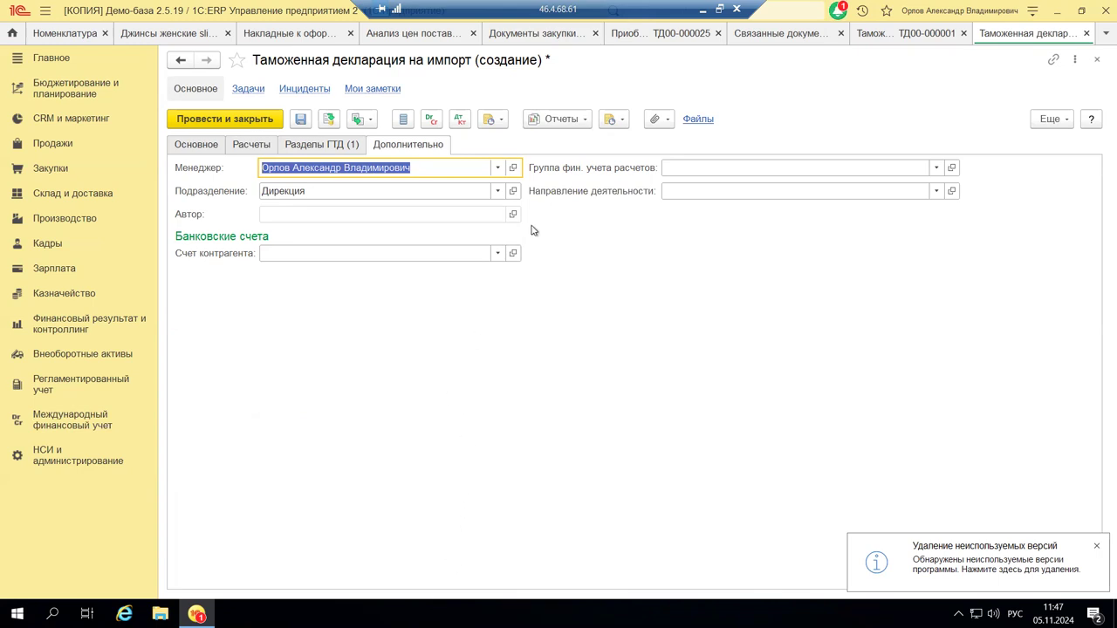
pyautogui.click(498, 168)
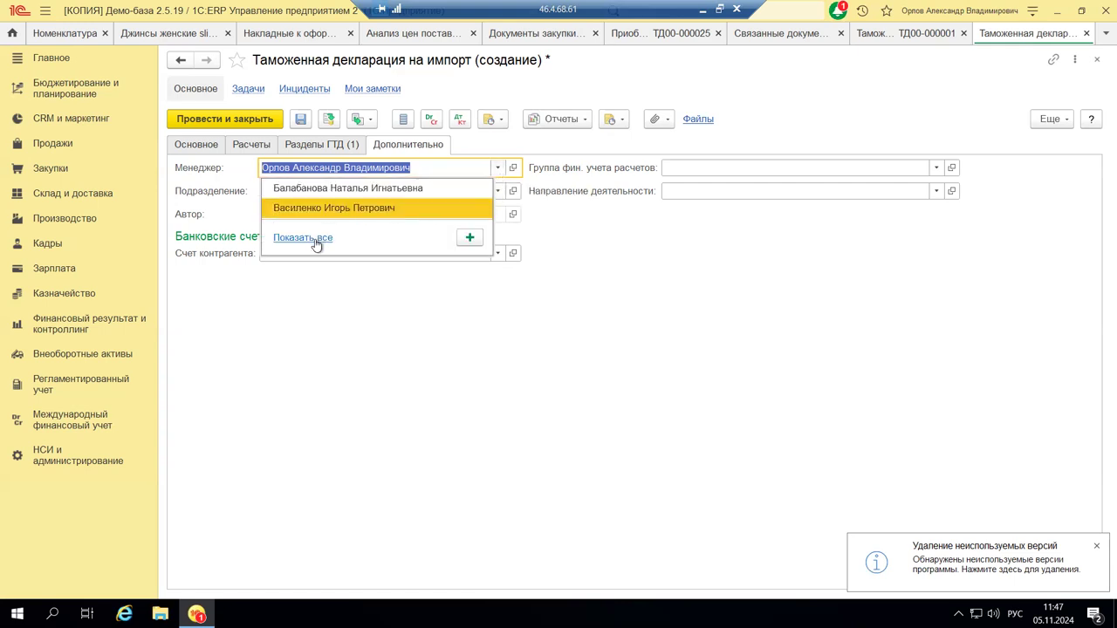
pyautogui.click(571, 242)
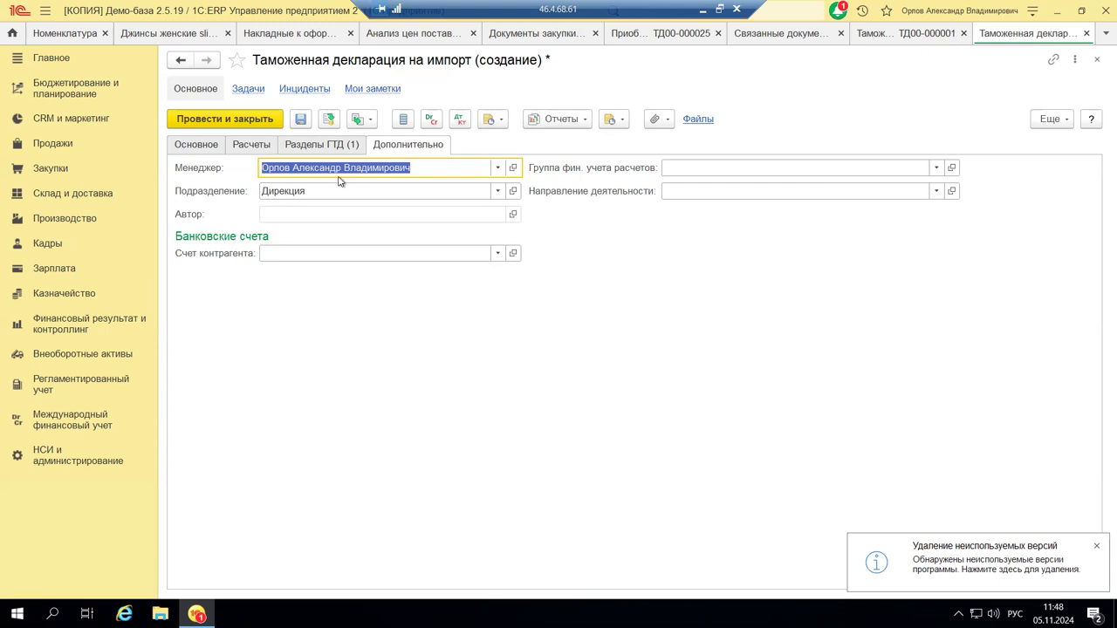
pyautogui.click(319, 145)
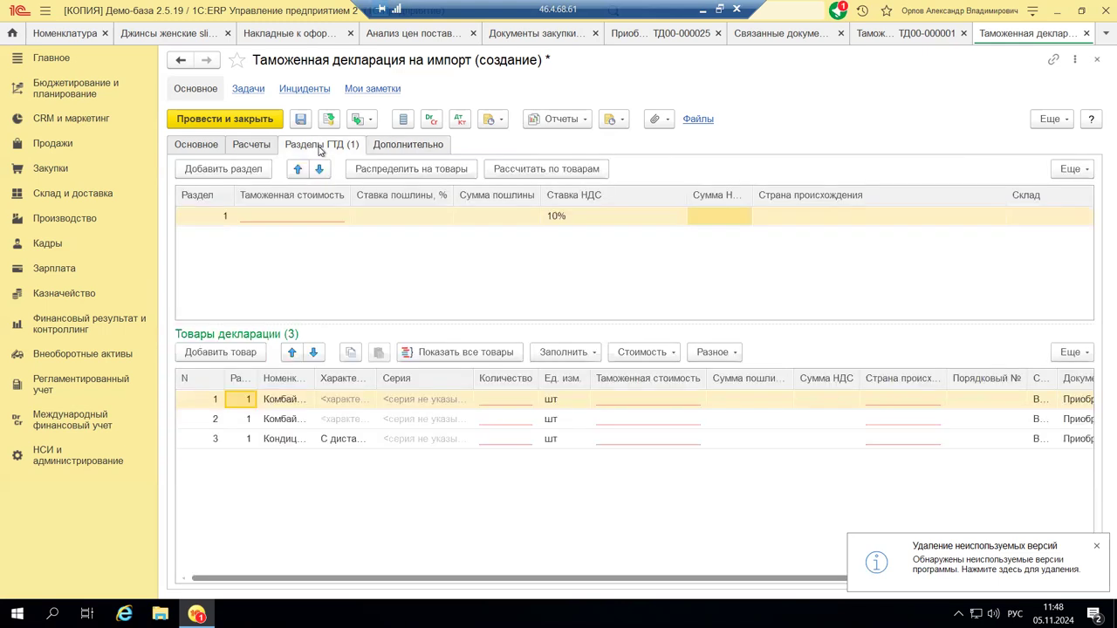
pyautogui.click(246, 145)
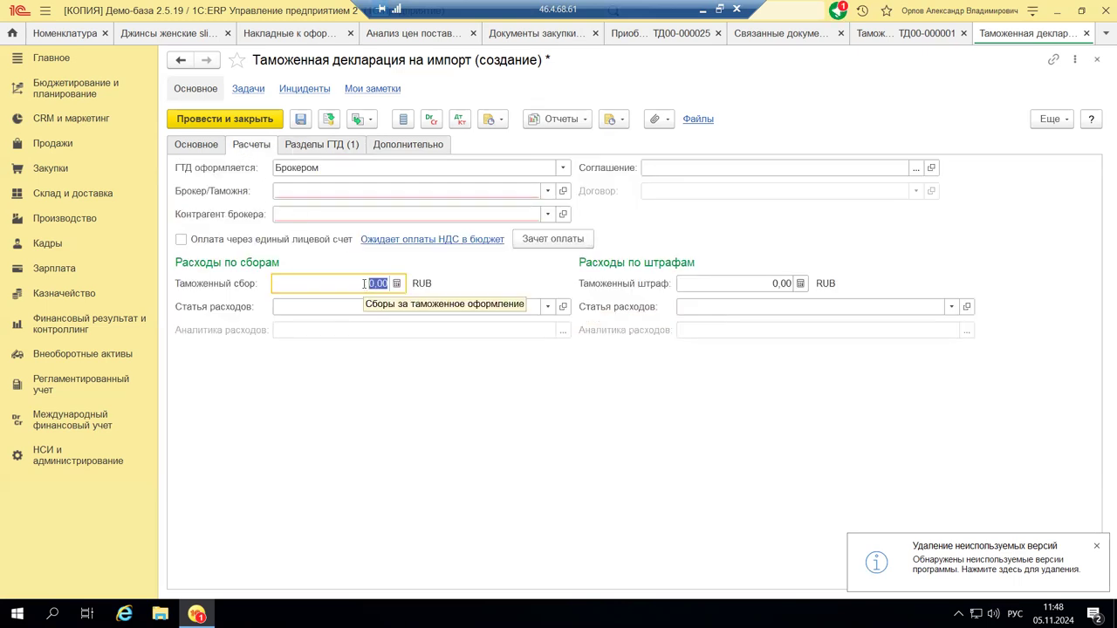
pyautogui.click(319, 145)
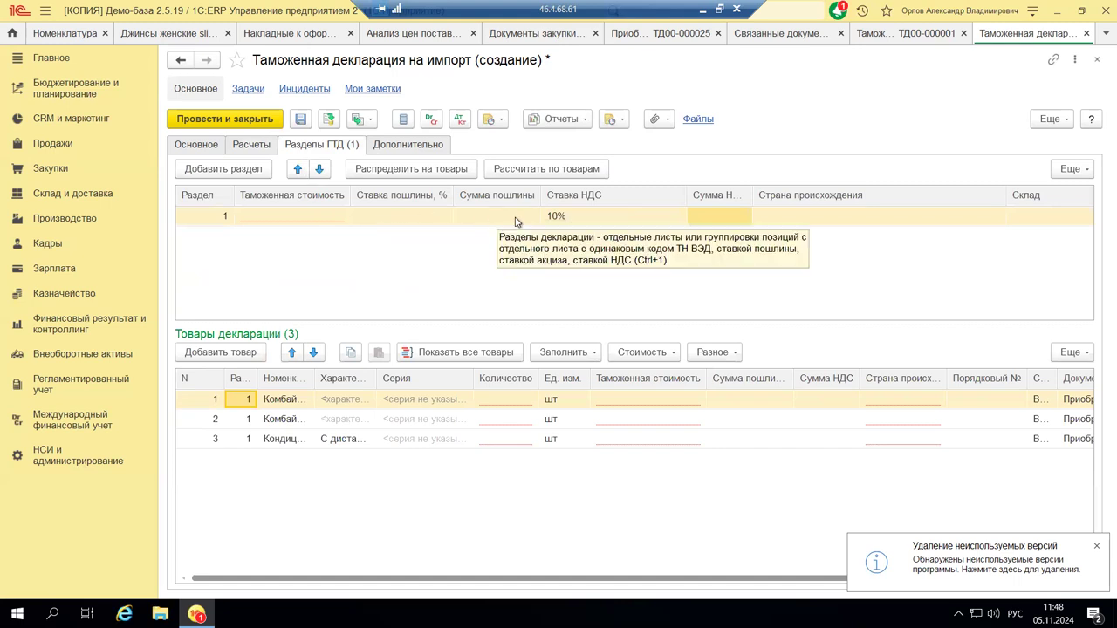
pyautogui.click(408, 147)
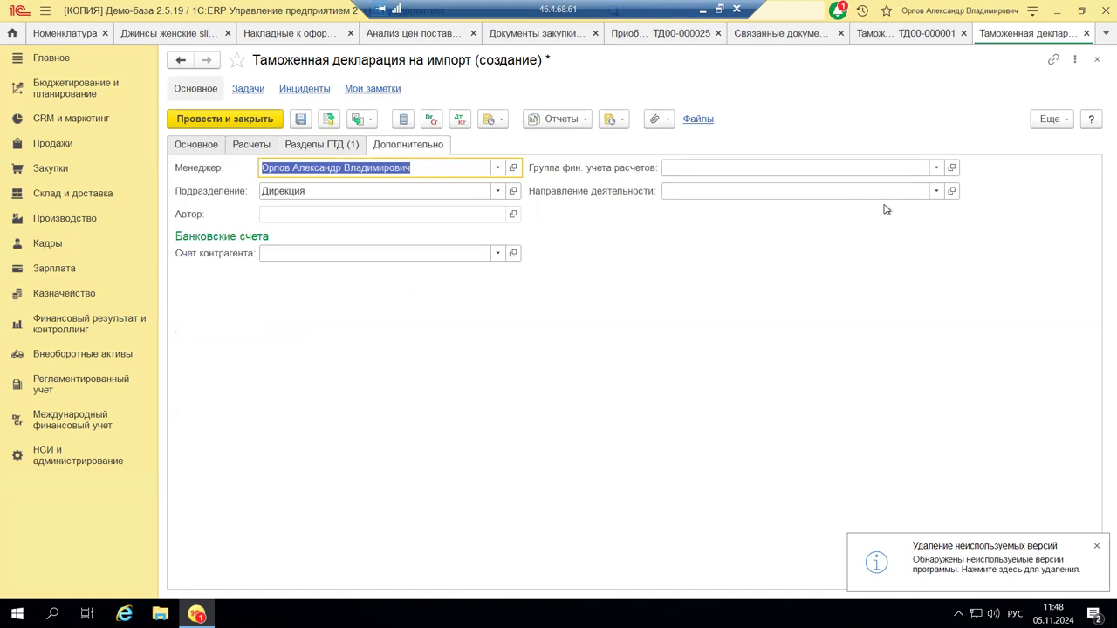
pyautogui.click(1097, 59)
pyautogui.click(609, 336)
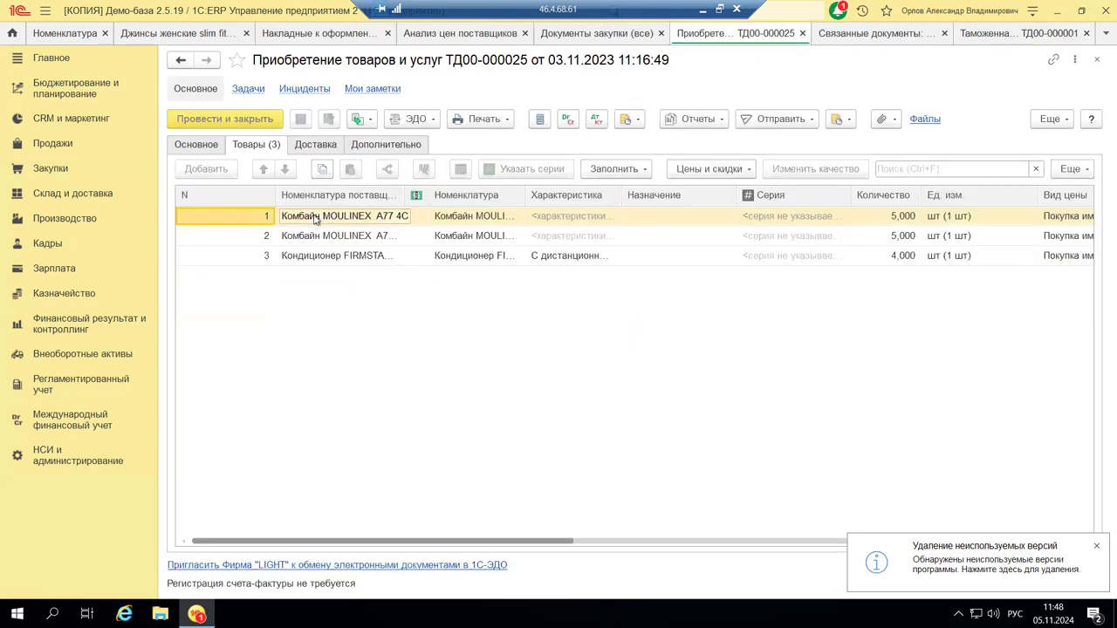
# Review the filled-in customs declaration ТД00-000001: its broker settlements, customs fees, ГТД sections with goods, additional details and available reports
pyautogui.click(1008, 33)
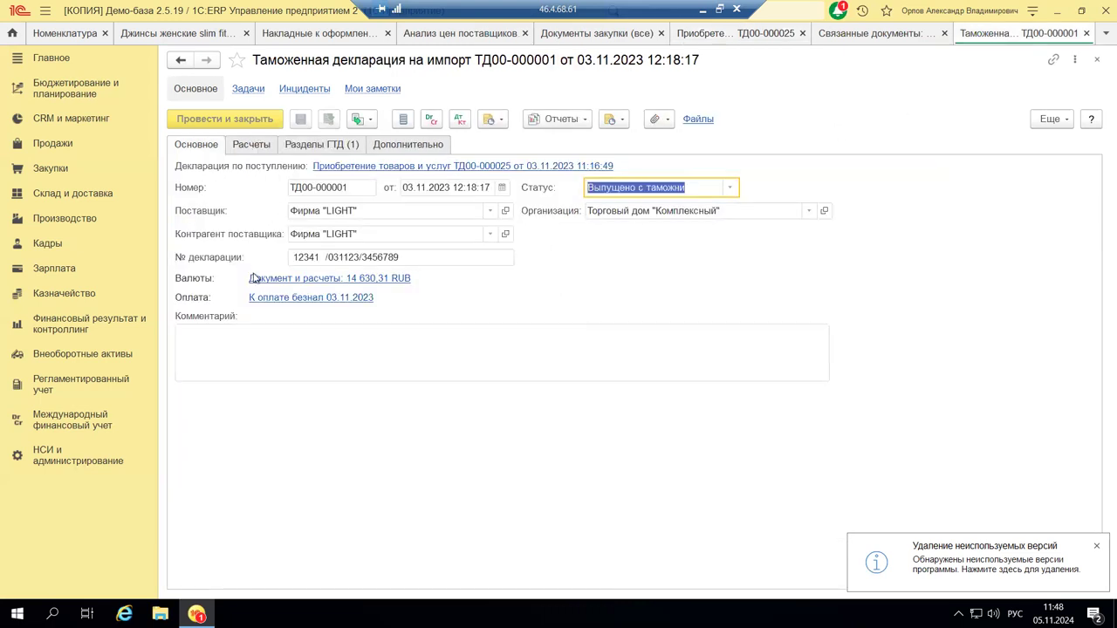
pyautogui.click(259, 147)
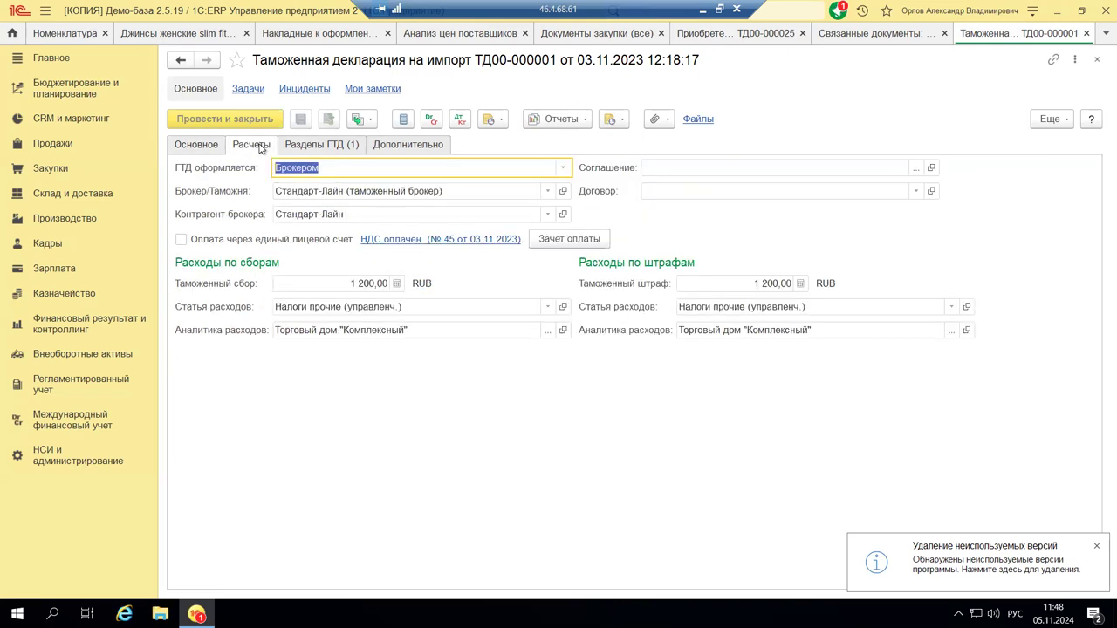
pyautogui.click(311, 147)
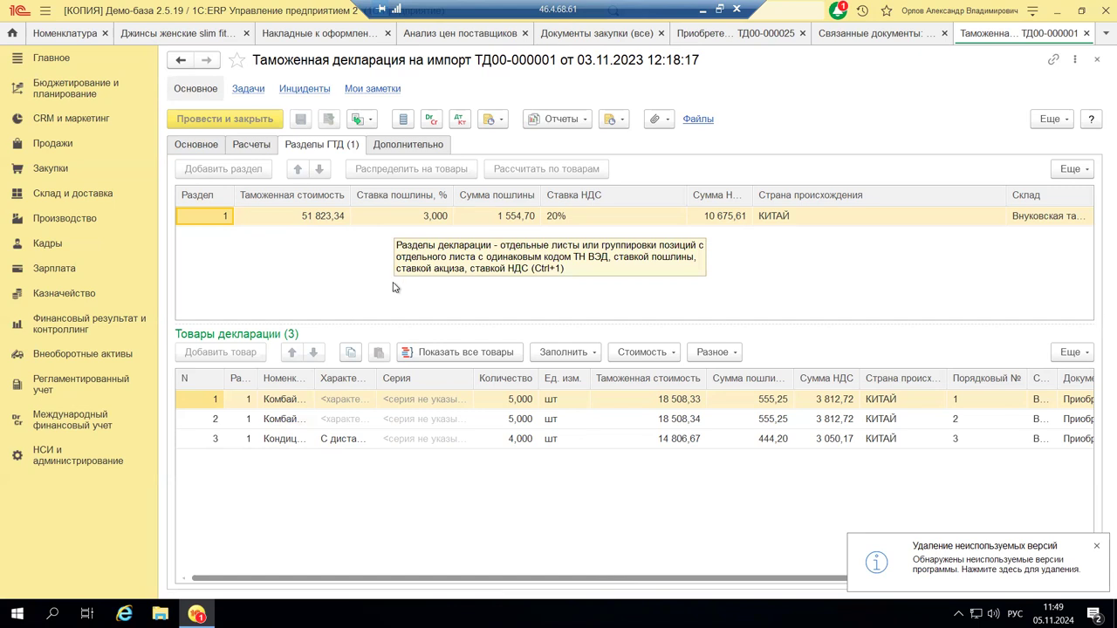
pyautogui.click(390, 152)
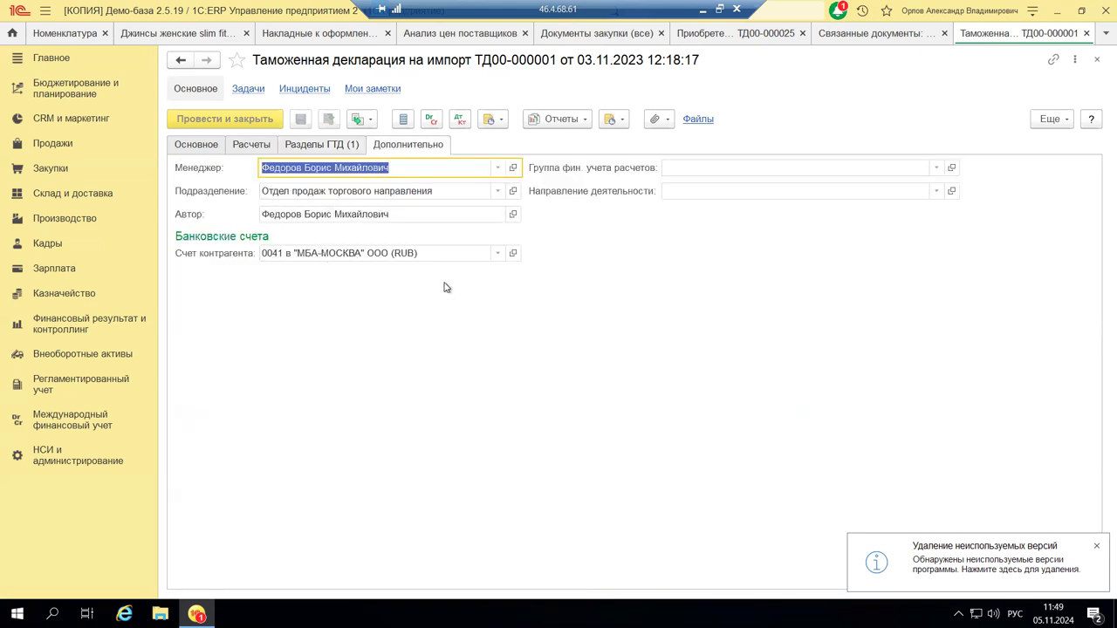
pyautogui.click(336, 149)
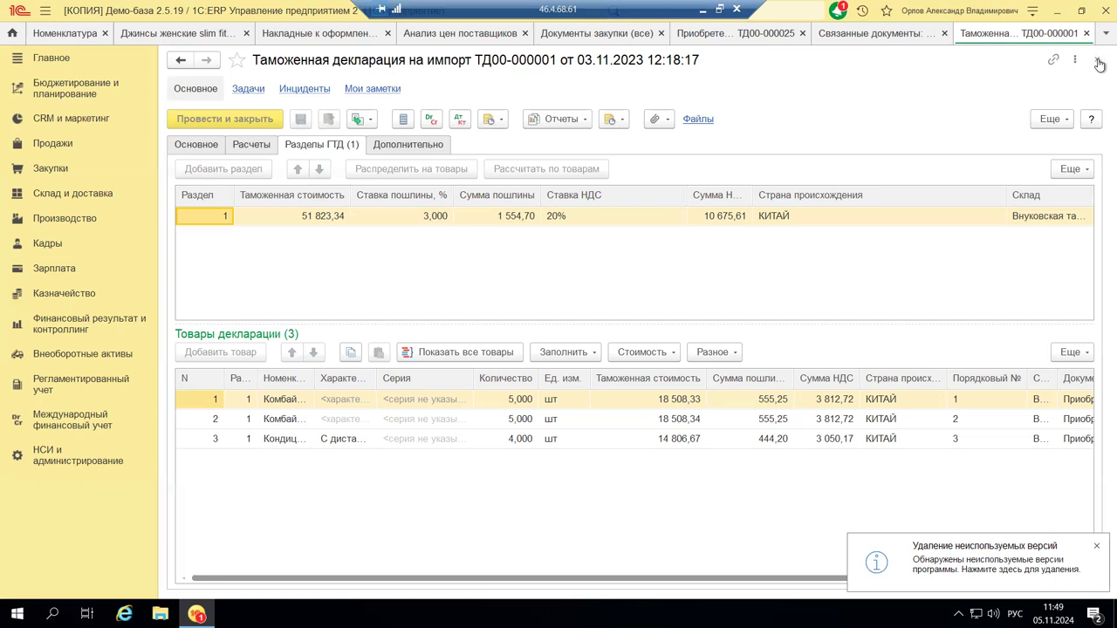
pyautogui.click(569, 127)
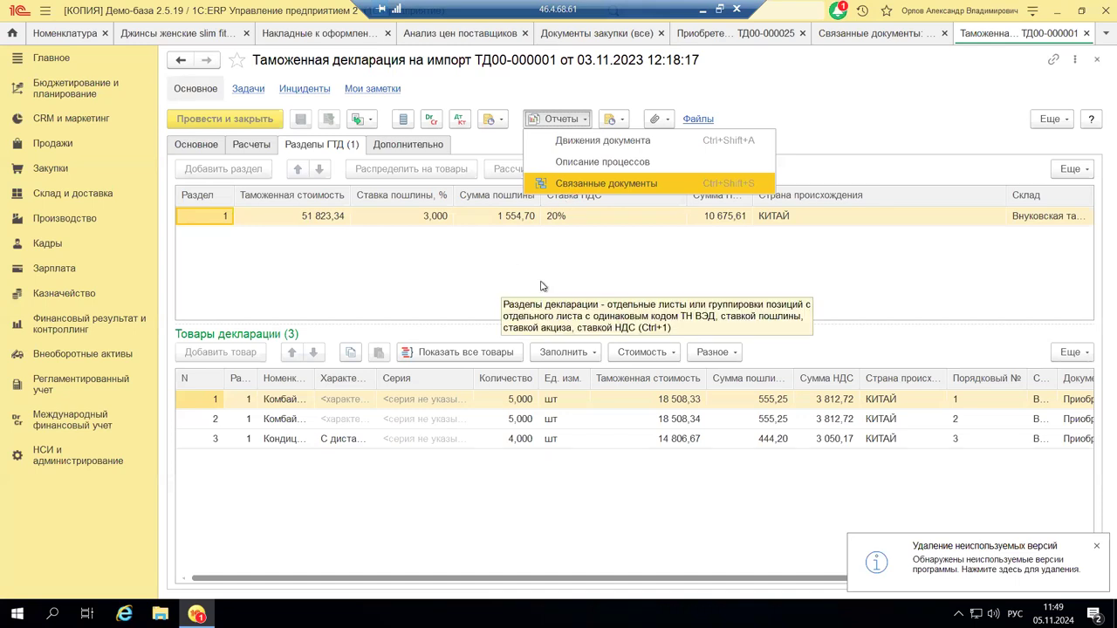
# Close declaration ТД00-000001, look over the documents related to acquisition ТД00-000025, and close that list
pyautogui.click(1097, 60)
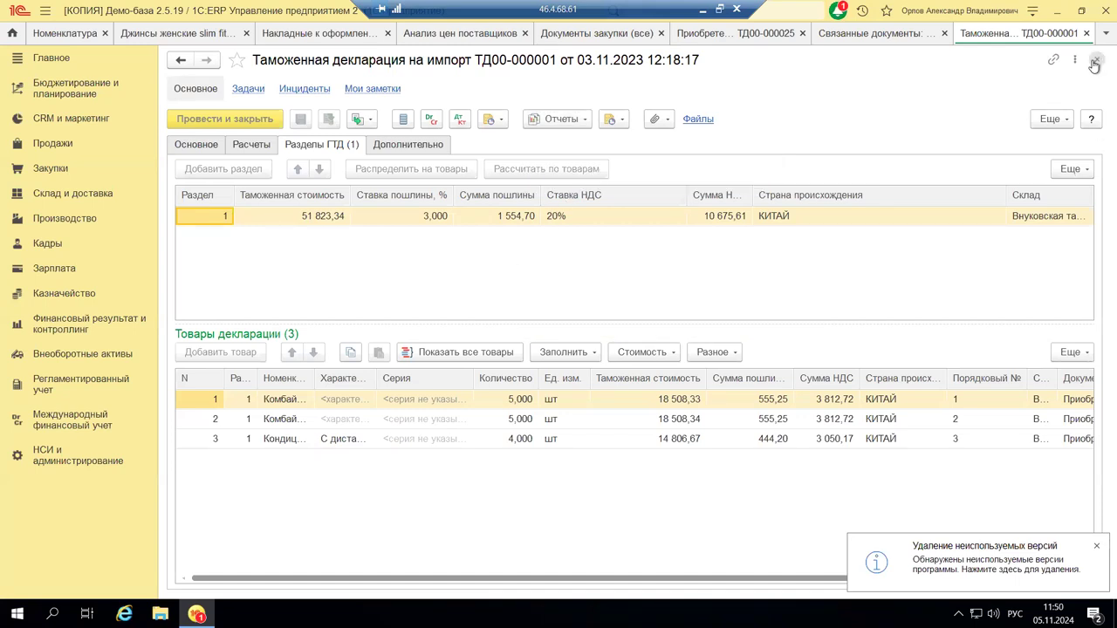
pyautogui.click(1097, 59)
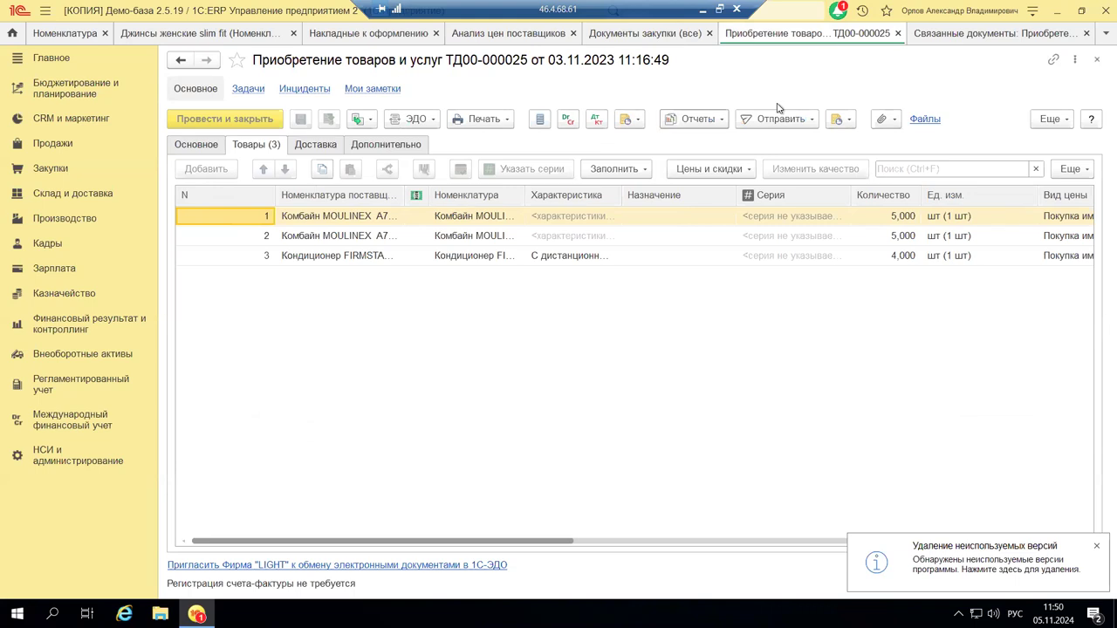
pyautogui.click(1054, 60)
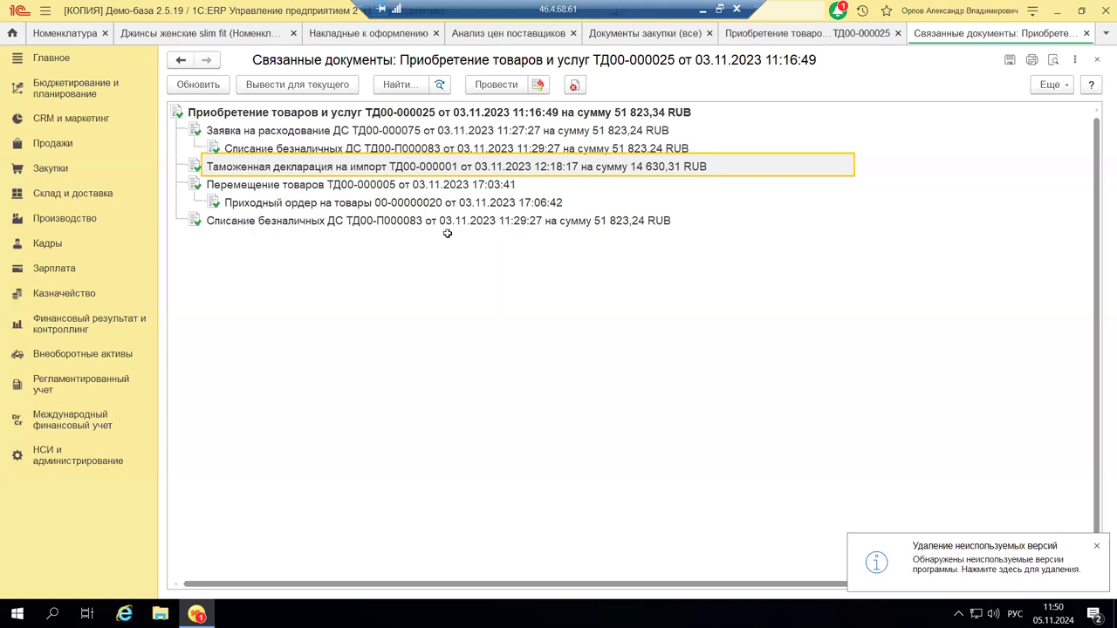
pyautogui.click(1098, 61)
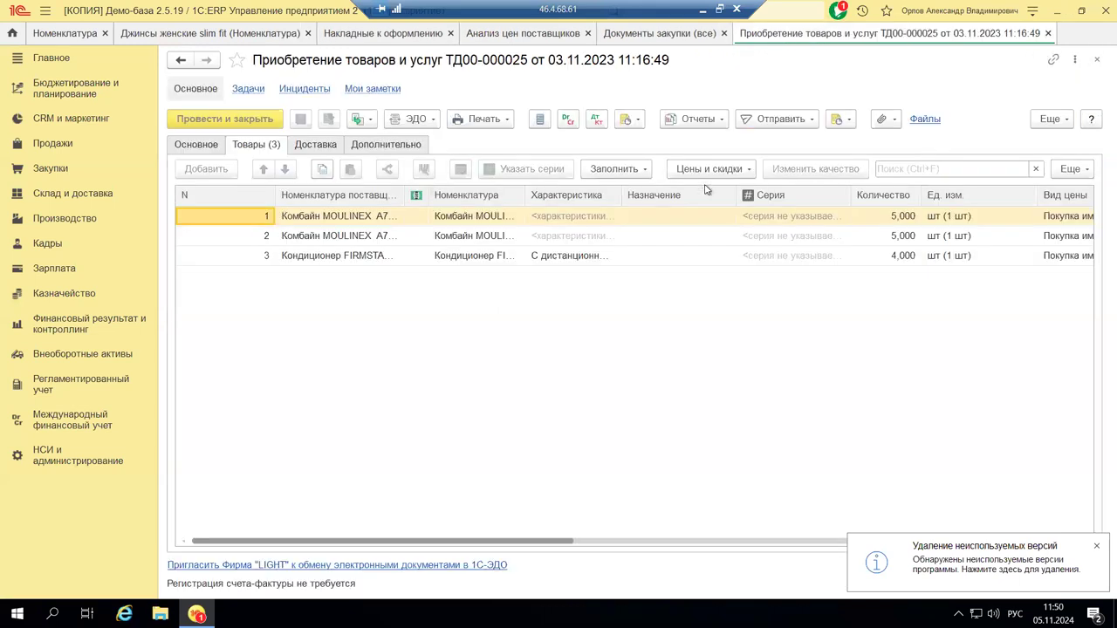
# Switch to the PowerPoint presentation and read slides 15 to 17 on ЕАЭС purchases and the settings for goods in transit
pyautogui.click(703, 9)
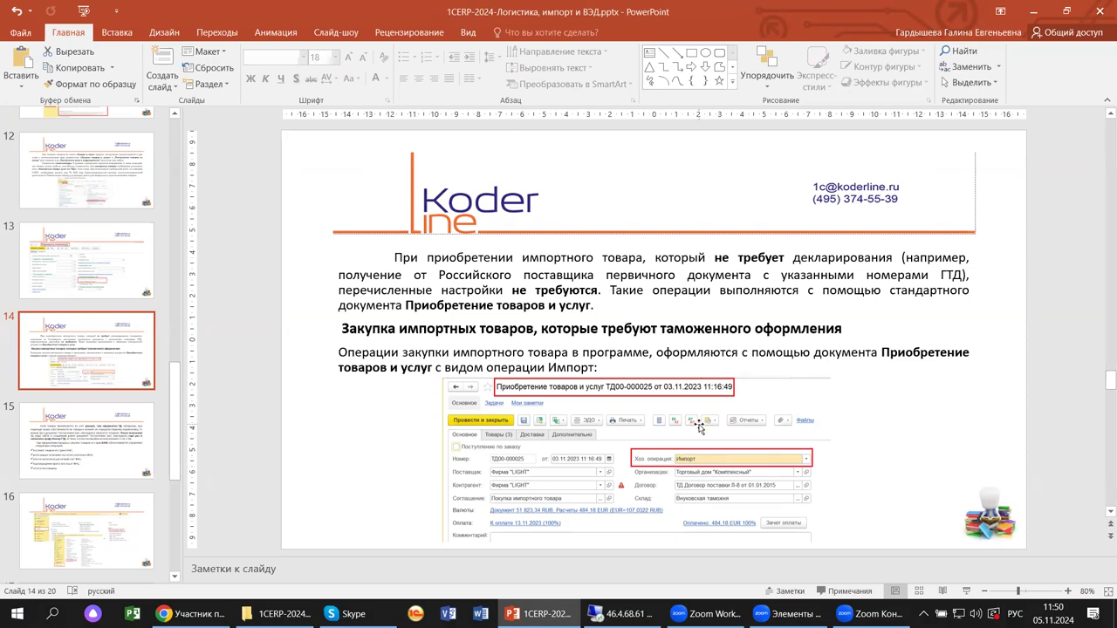
pyautogui.click(76, 438)
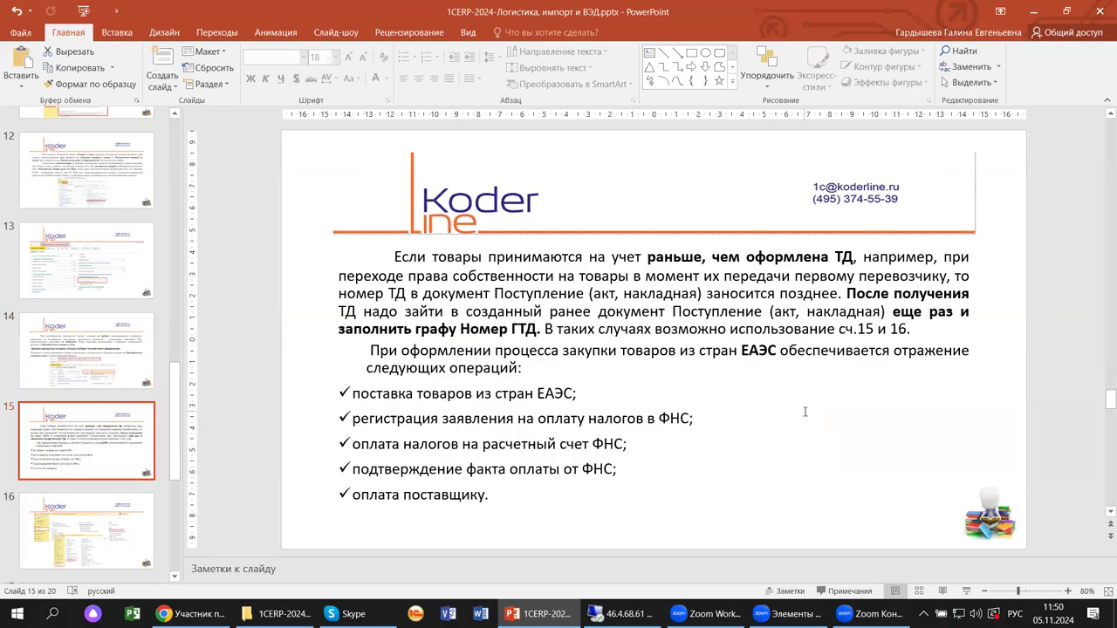
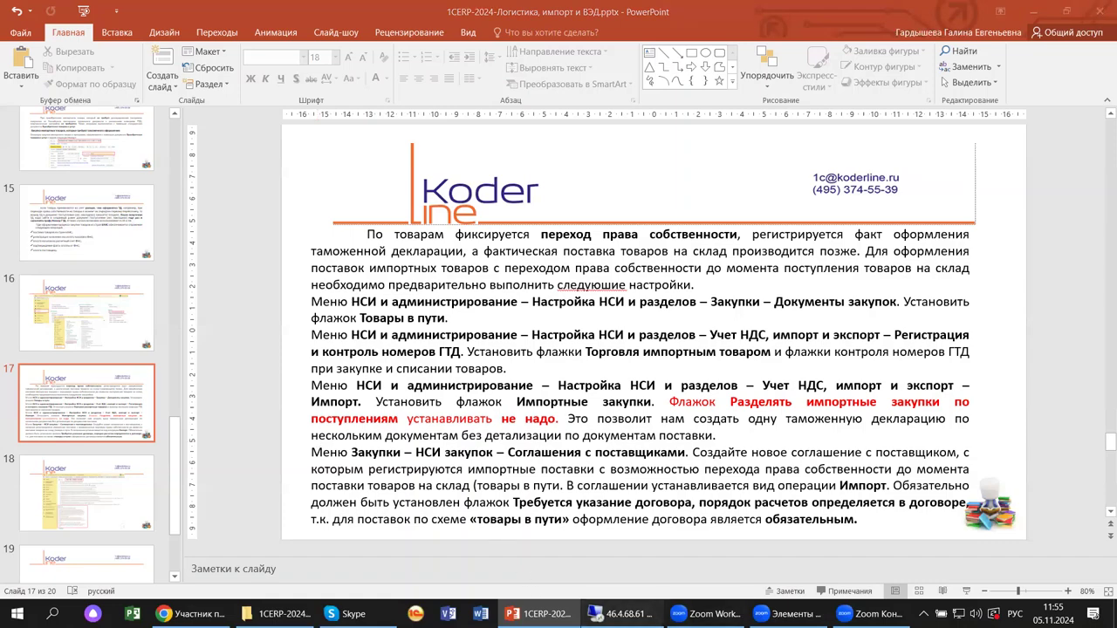
# Switch back to 1C:ERP in the remote session and open the "Учет НДС, импорт и экспорт" settings
pyautogui.click(620, 614)
pyautogui.click(75, 463)
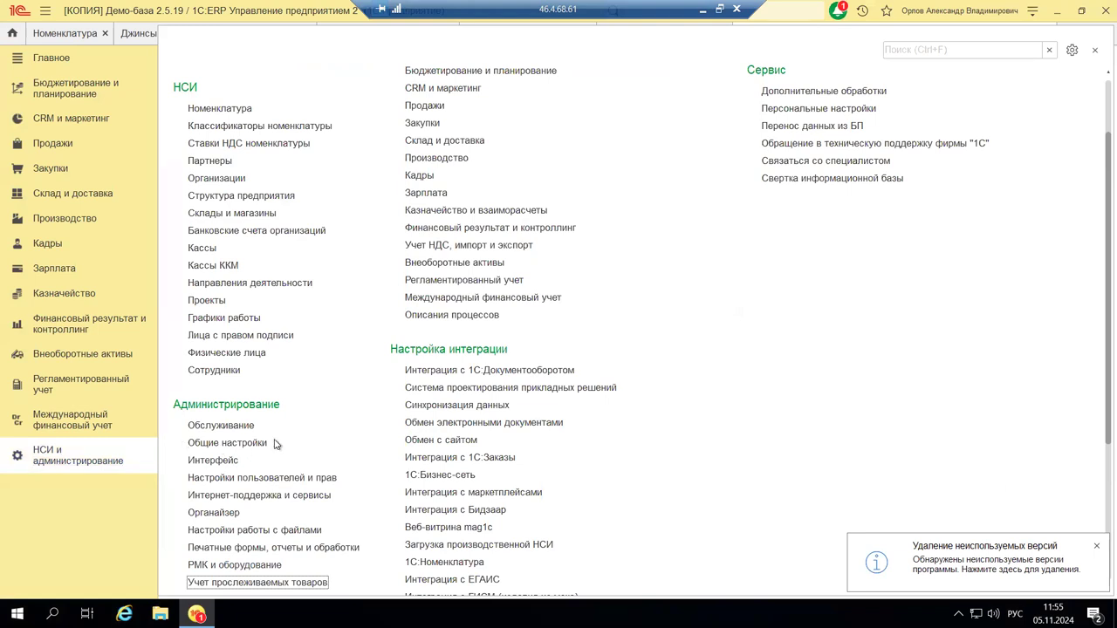
pyautogui.click(699, 8)
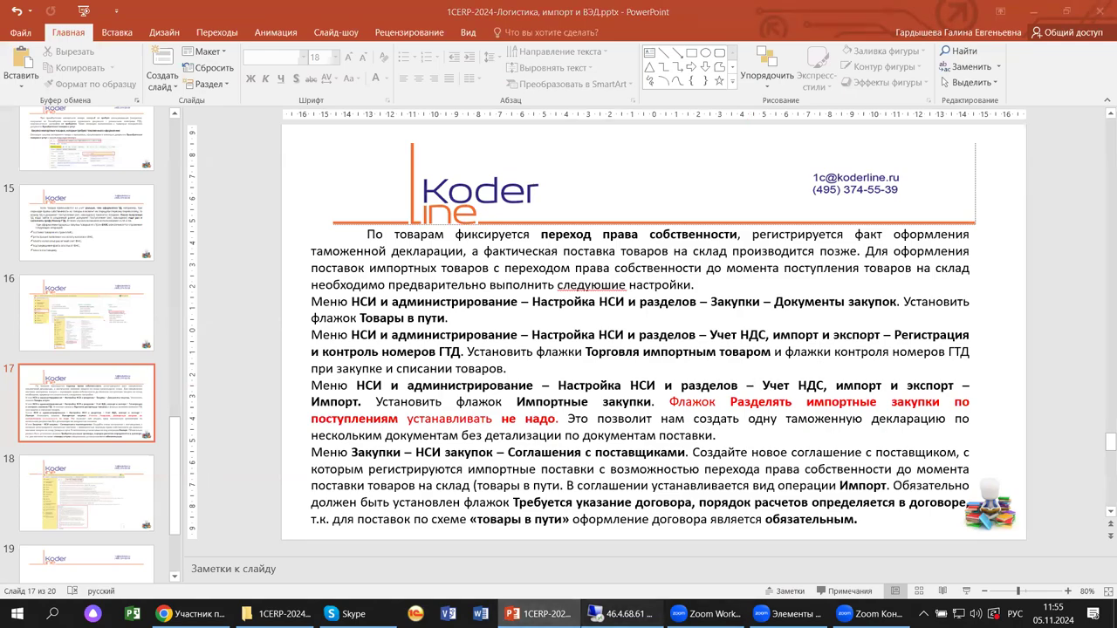
pyautogui.click(621, 614)
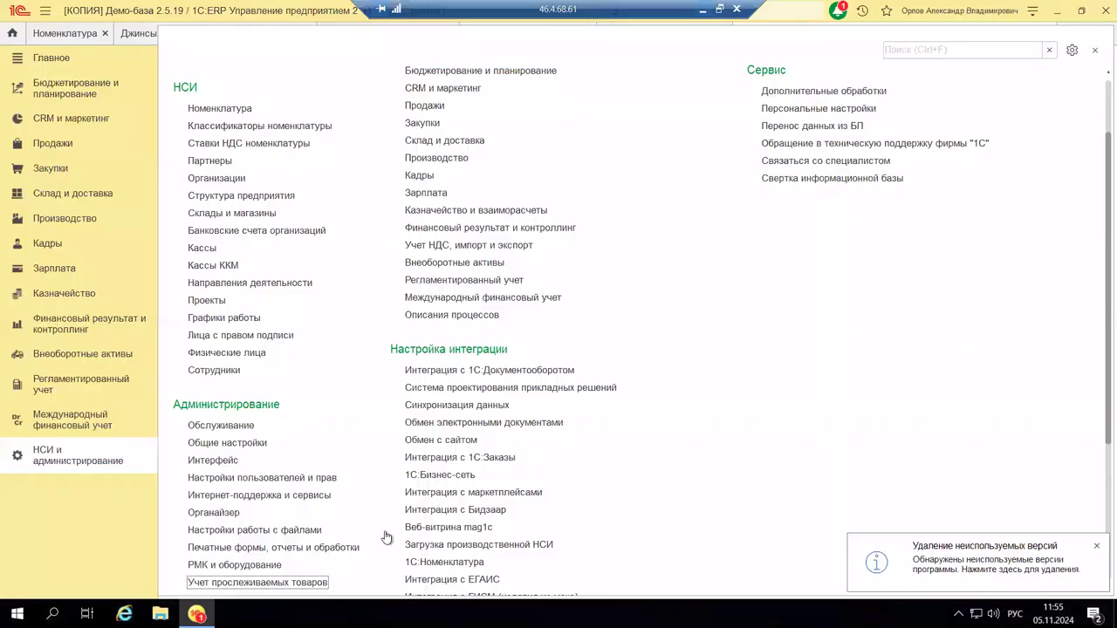
pyautogui.click(79, 463)
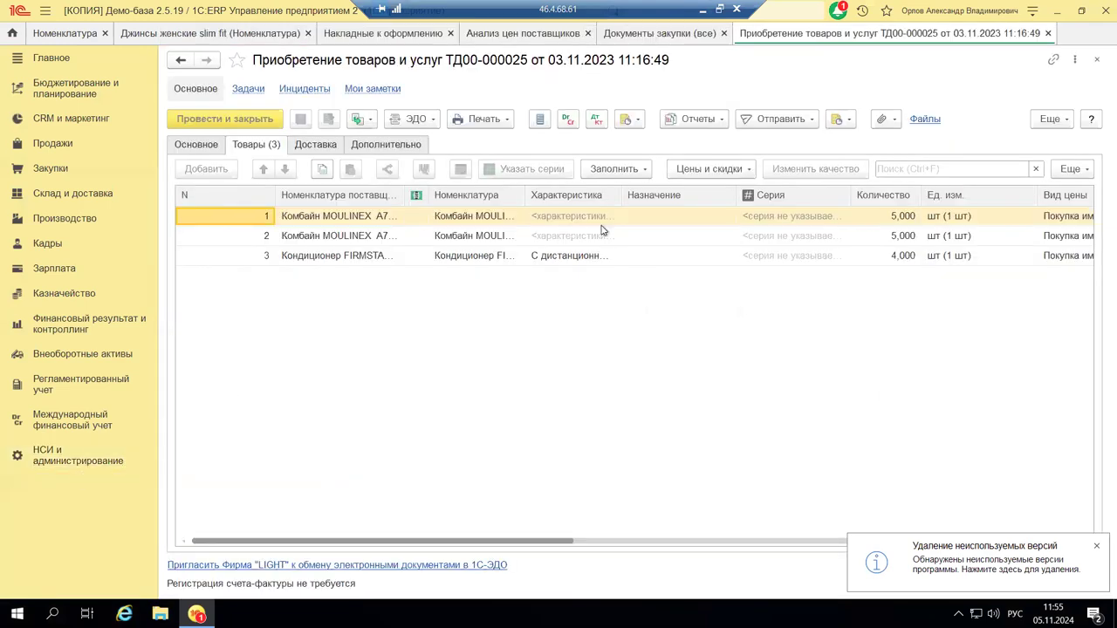
pyautogui.click(39, 459)
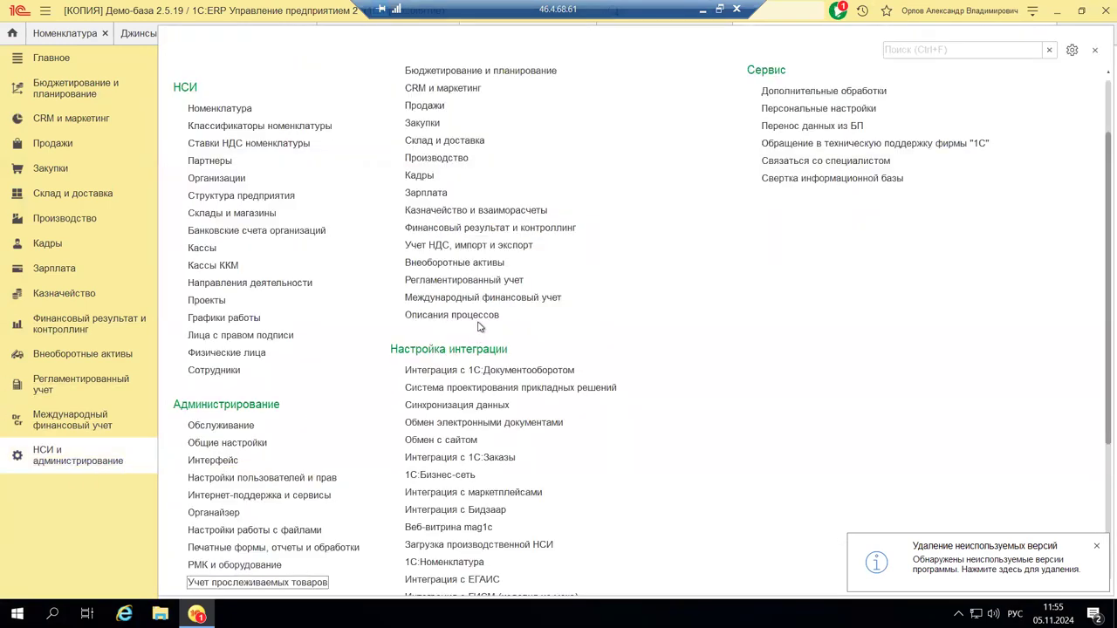
pyautogui.click(456, 247)
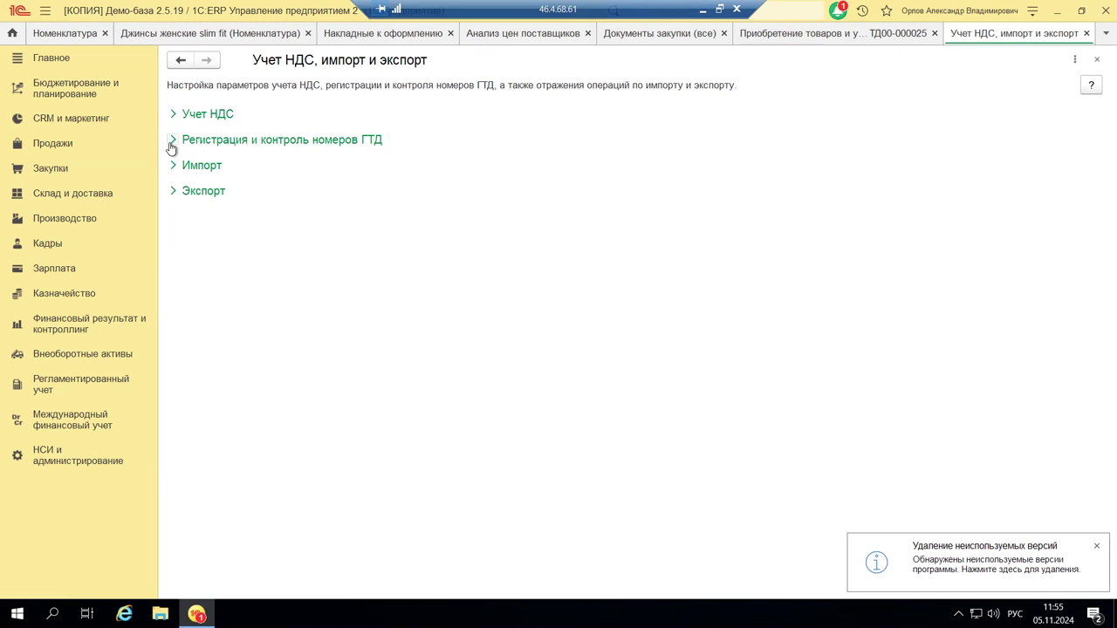
# Examine the import and ГТД number control options, and try to clear "Разделять импортные закупки по поступлениям", declining to continue the edit
pyautogui.click(173, 167)
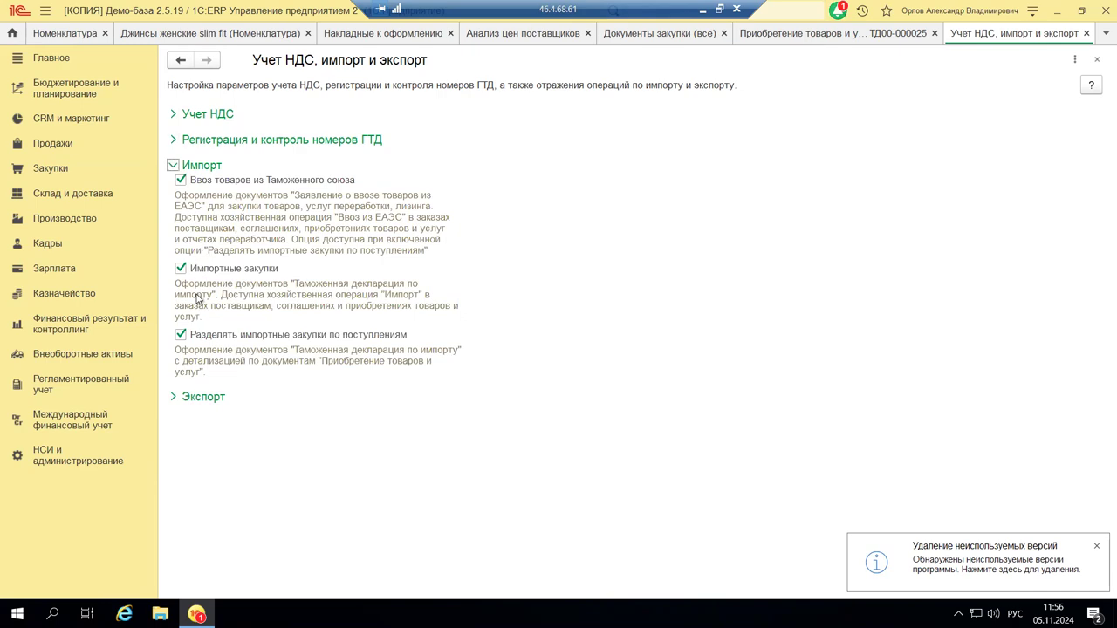
pyautogui.click(172, 139)
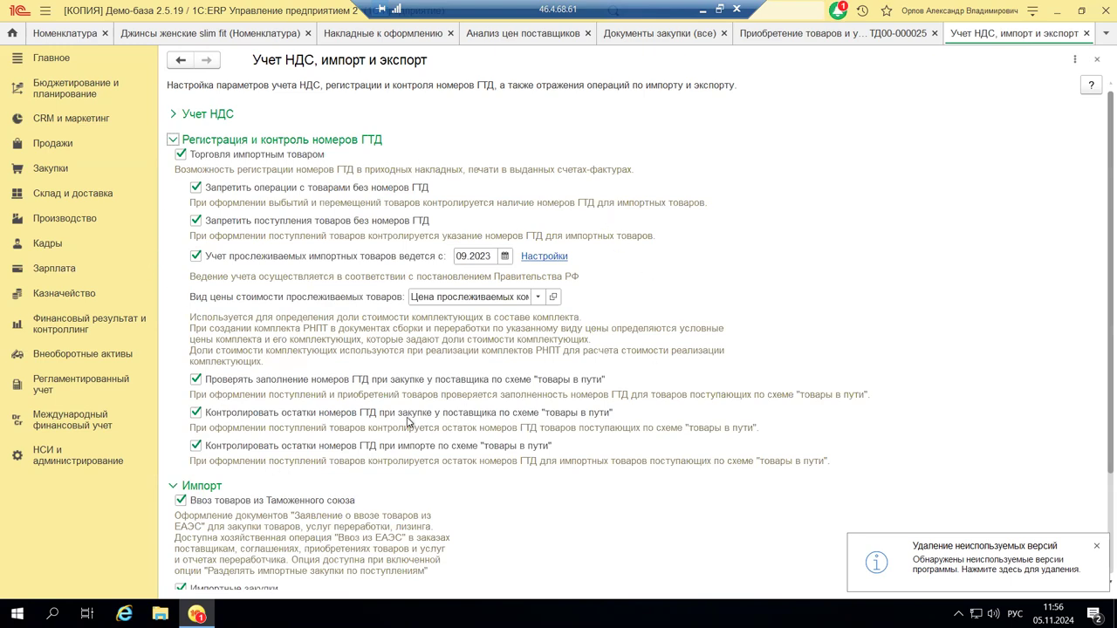
pyautogui.scroll(-3, 408, 422)
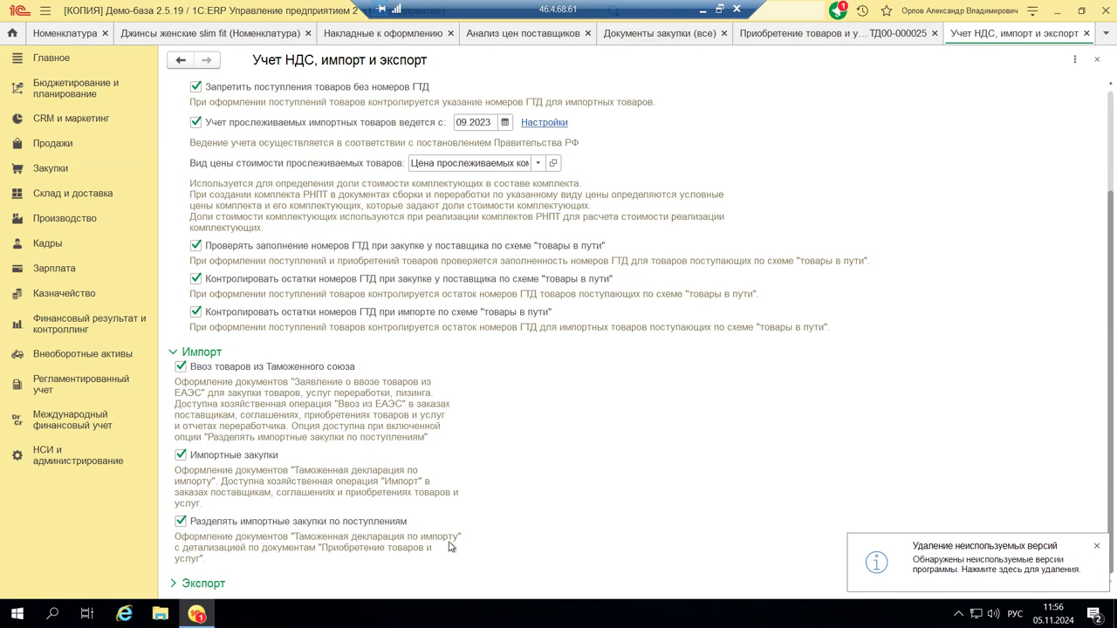
pyautogui.click(181, 522)
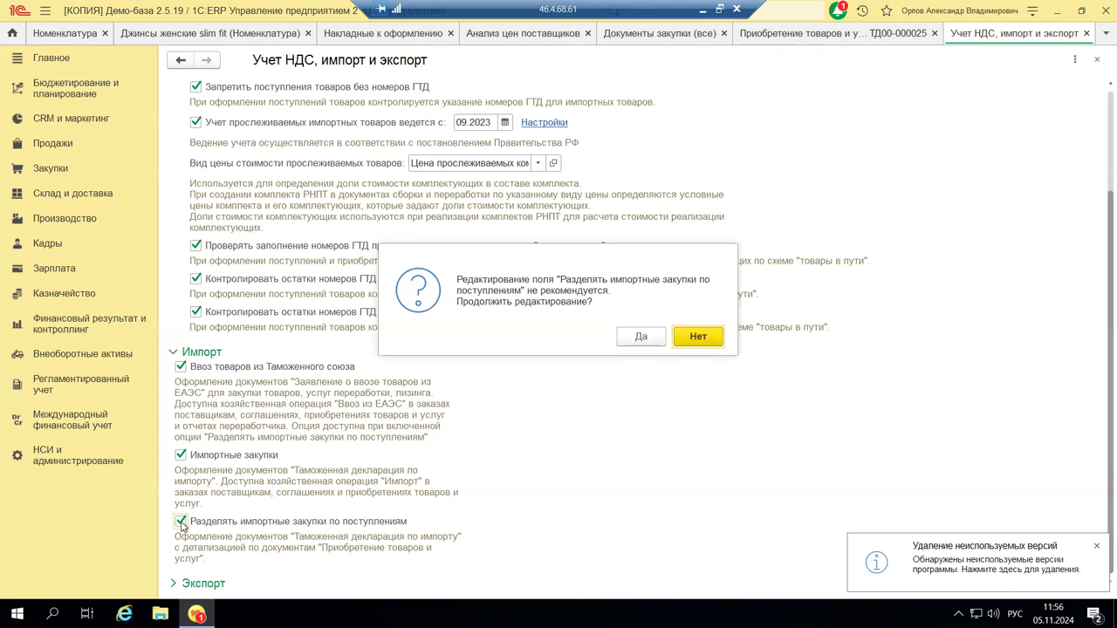
pyautogui.click(698, 337)
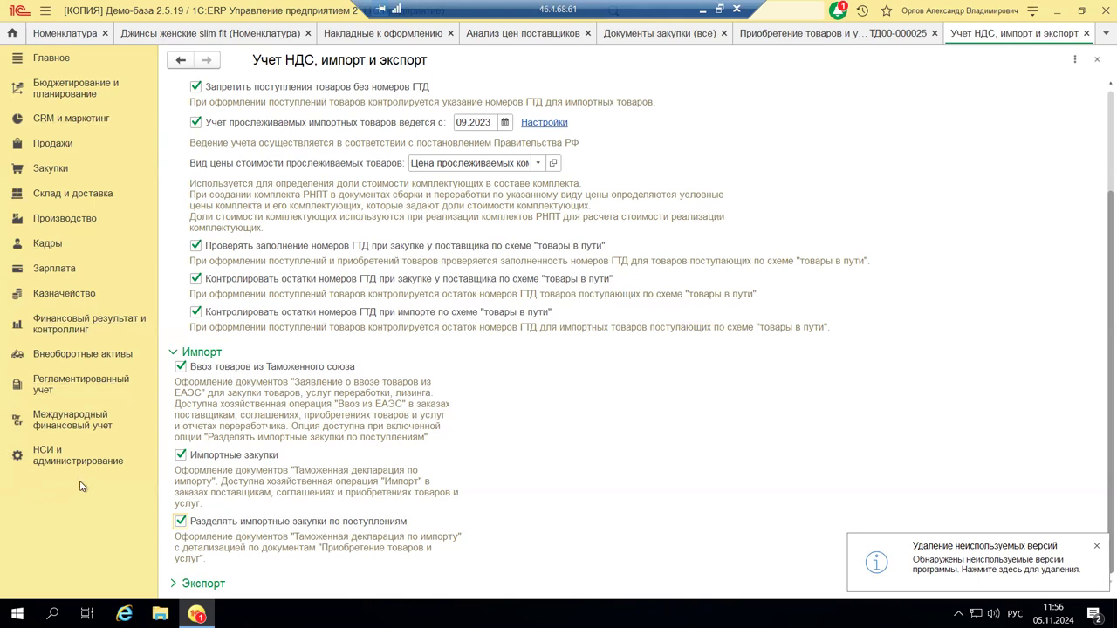
# Switch to the PowerPoint presentation and review slides 17 and 18 on the settings for imported goods in transit
pyautogui.click(702, 11)
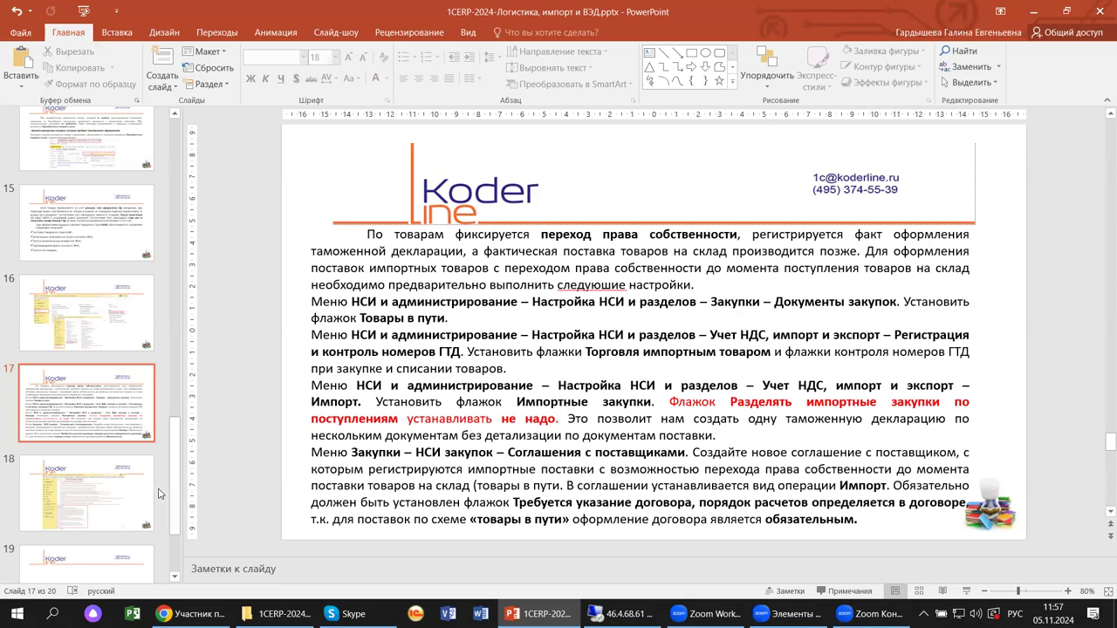
pyautogui.scroll(-2, 159, 494)
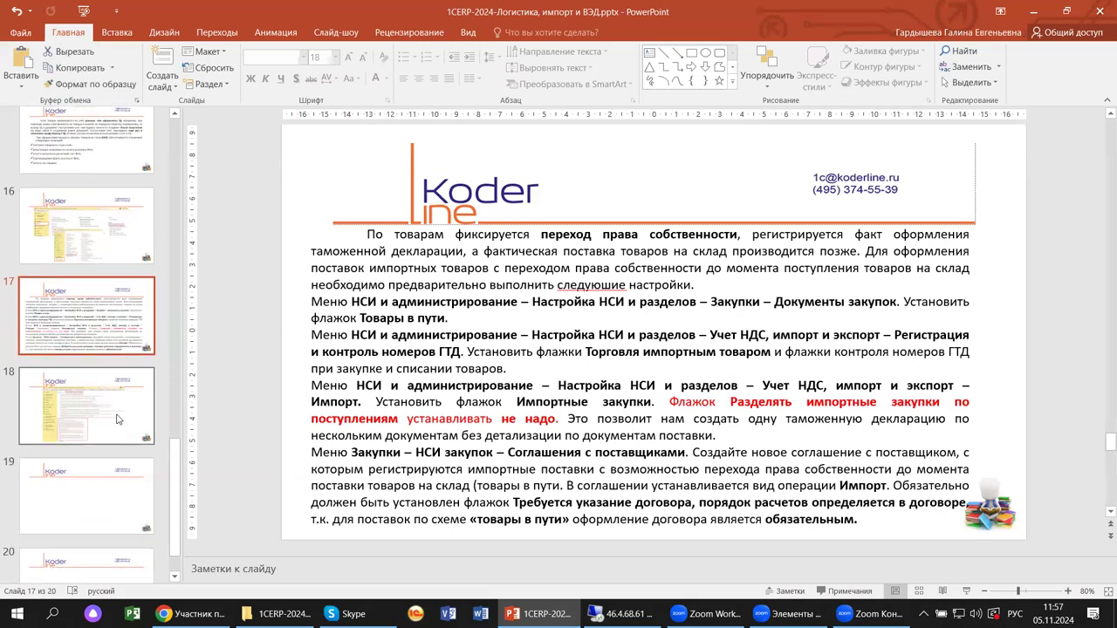
pyautogui.click(117, 419)
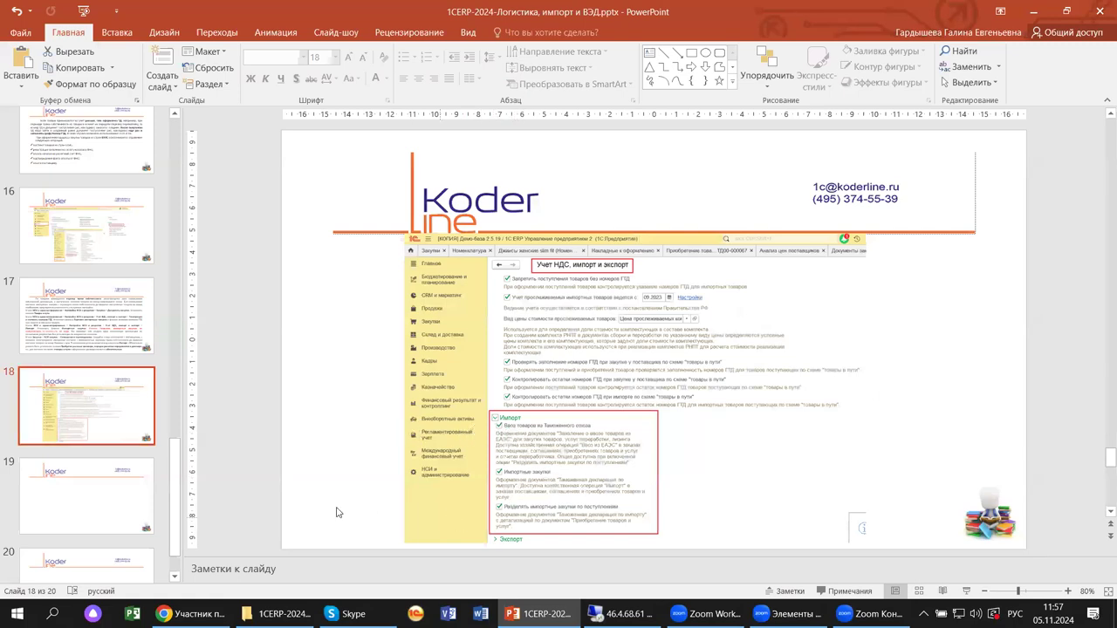
pyautogui.click(83, 344)
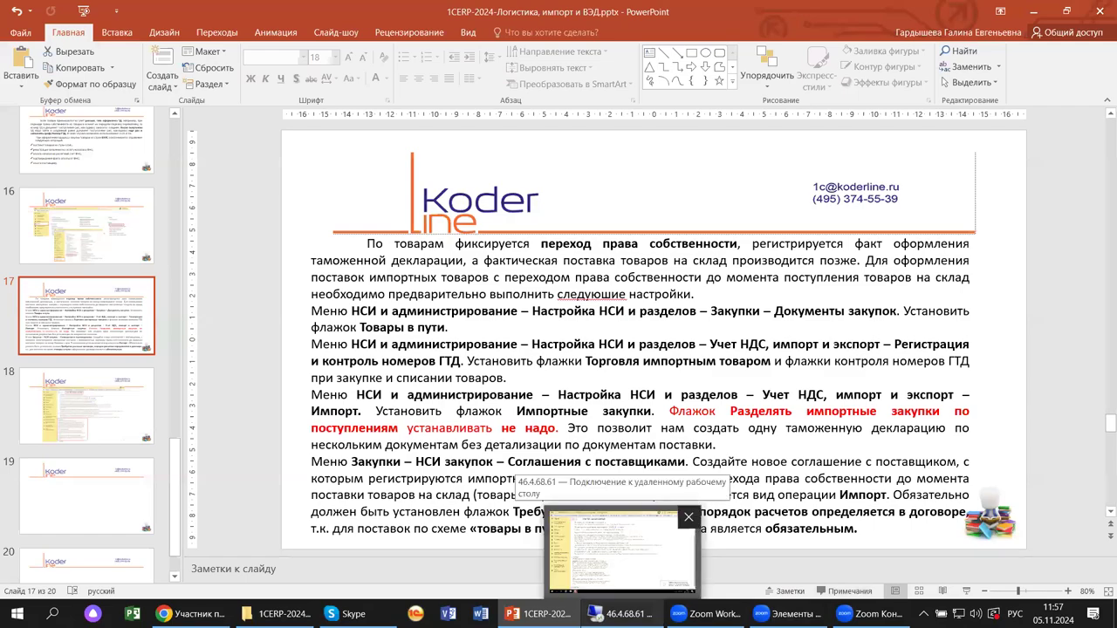
# Switch back to 1C:ERP in the remote session, close the "Учет НДС, импорт и экспорт" settings, and open "Отчеты по закупкам"
pyautogui.click(621, 613)
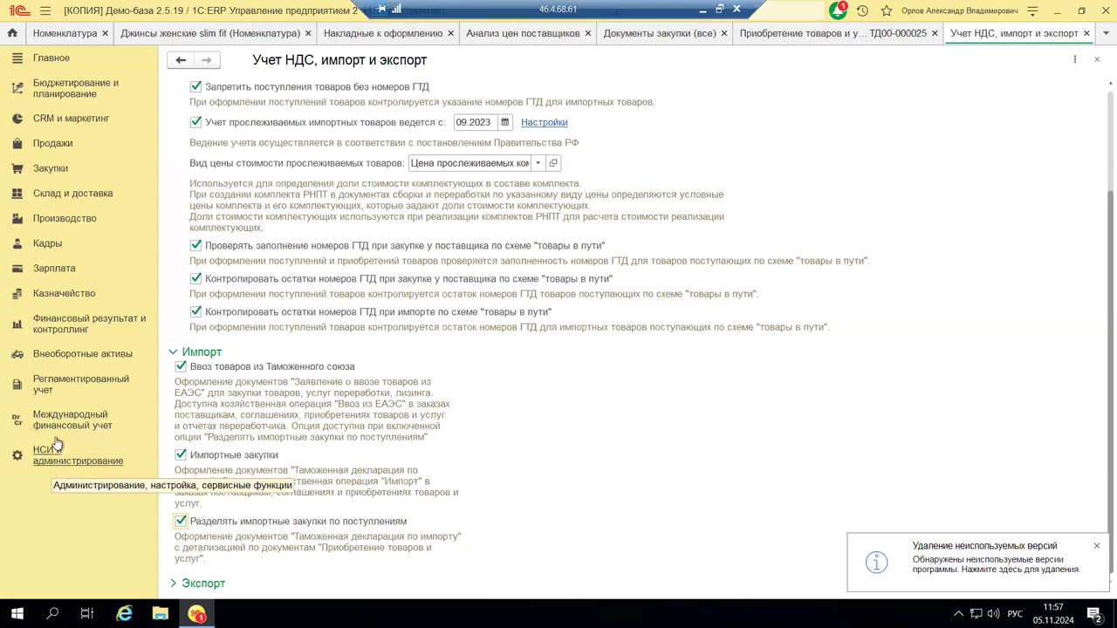
pyautogui.click(1099, 61)
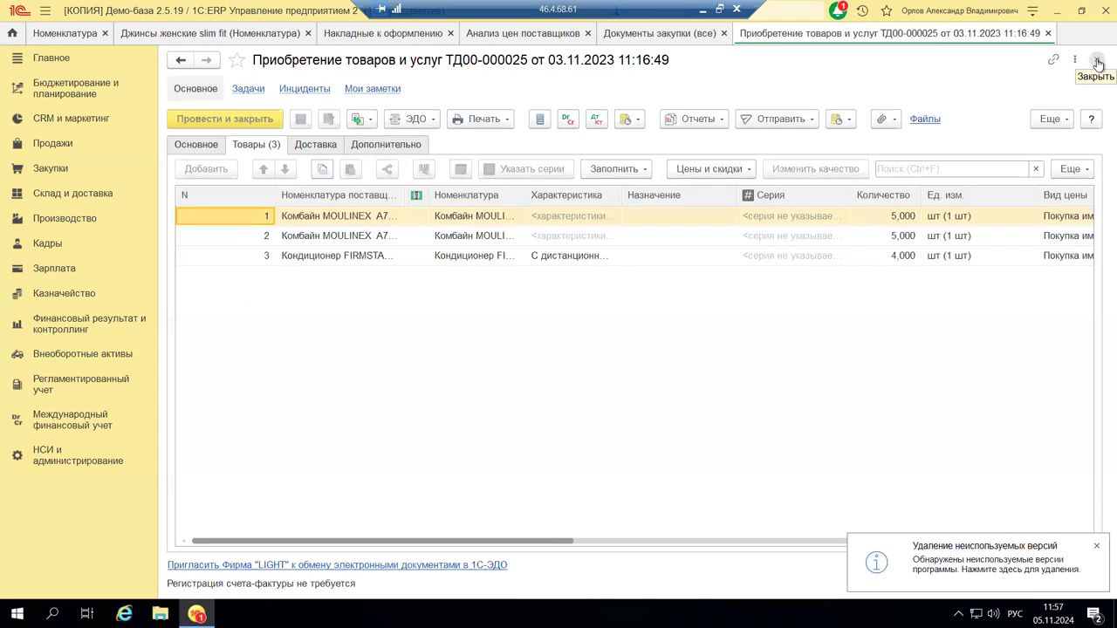
pyautogui.click(51, 172)
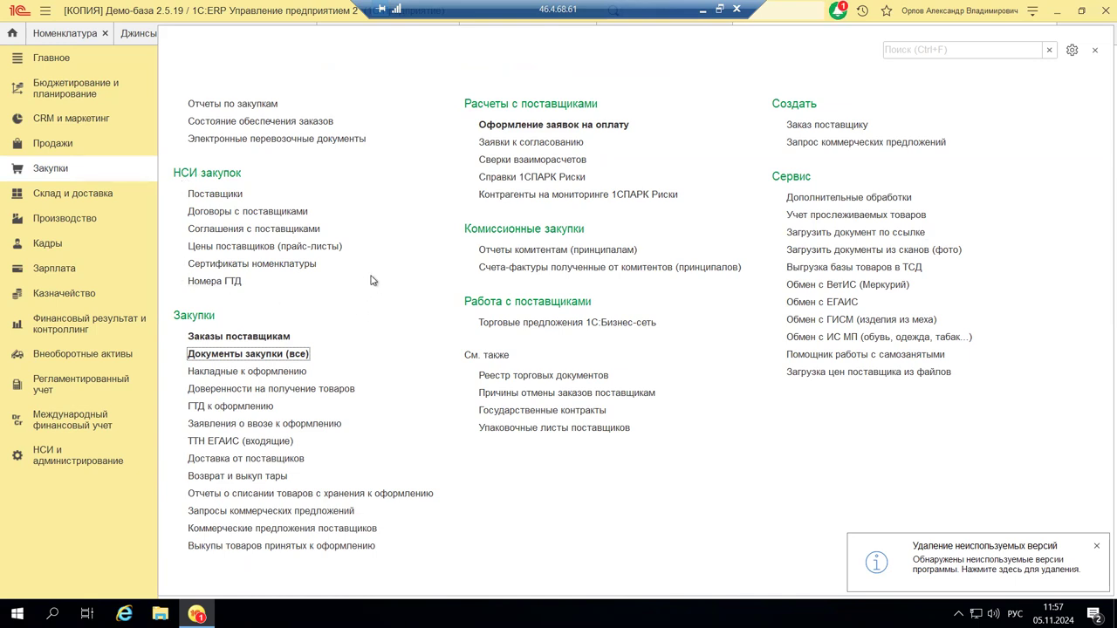
pyautogui.click(209, 105)
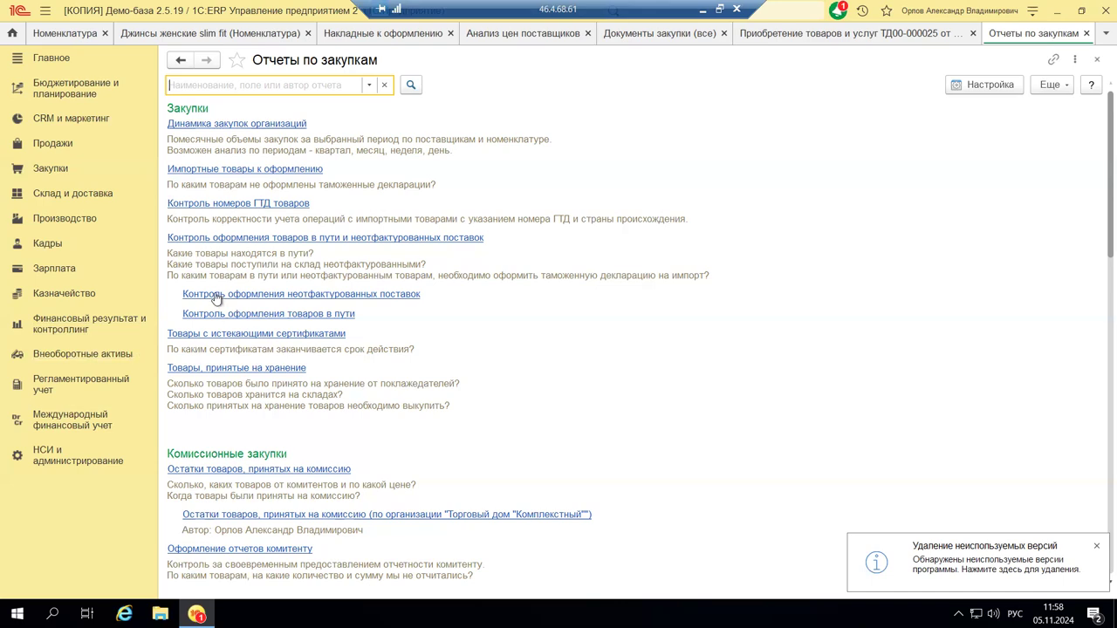
pyautogui.click(33, 390)
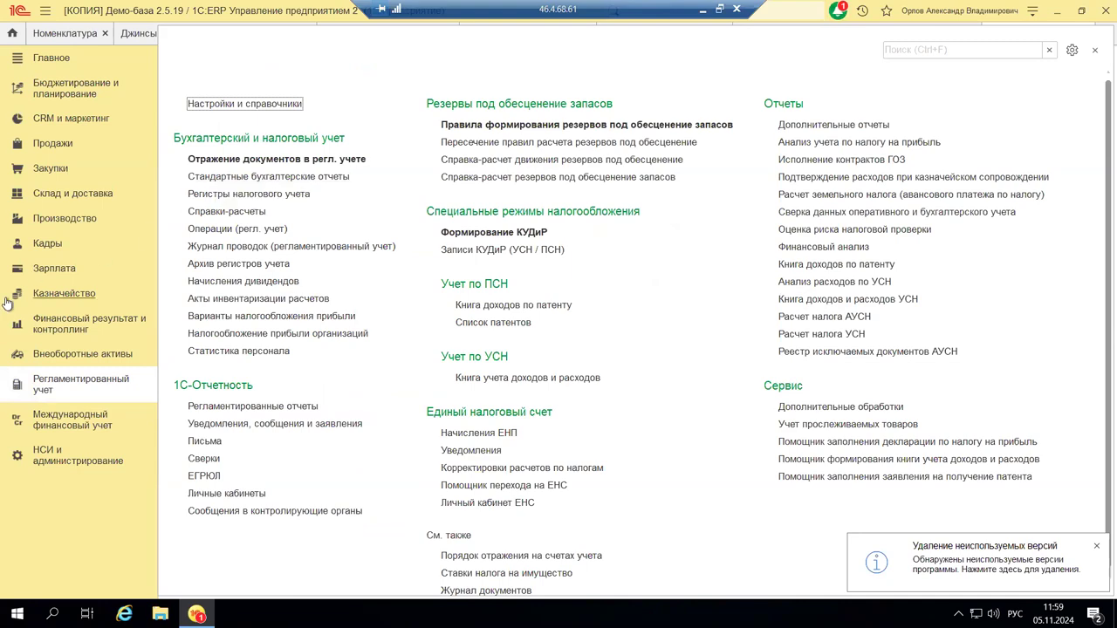
pyautogui.click(50, 170)
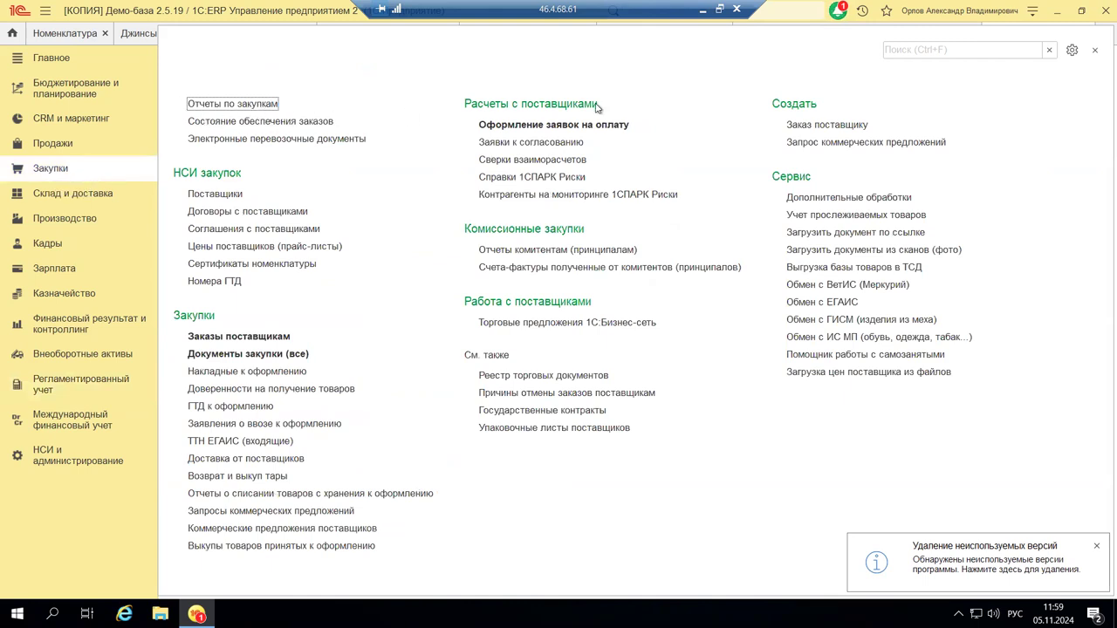
pyautogui.click(1094, 51)
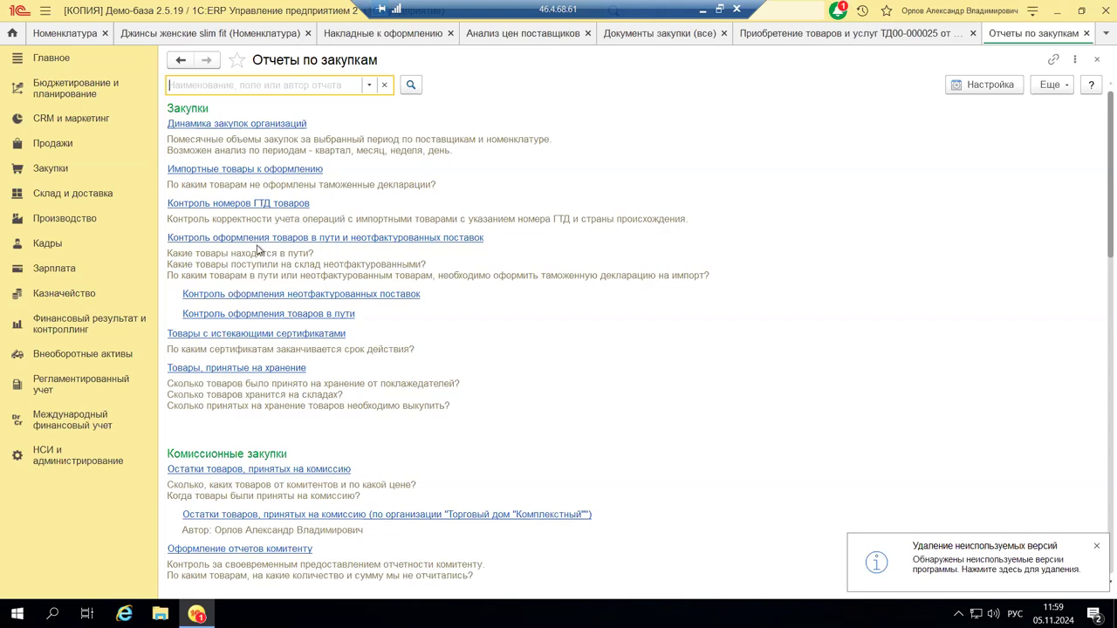
# Generate the "Контроль номеров ГТД товаров" report, examine the ГТД numbers and balances of the kitchen appliances, and close it
pyautogui.click(226, 203)
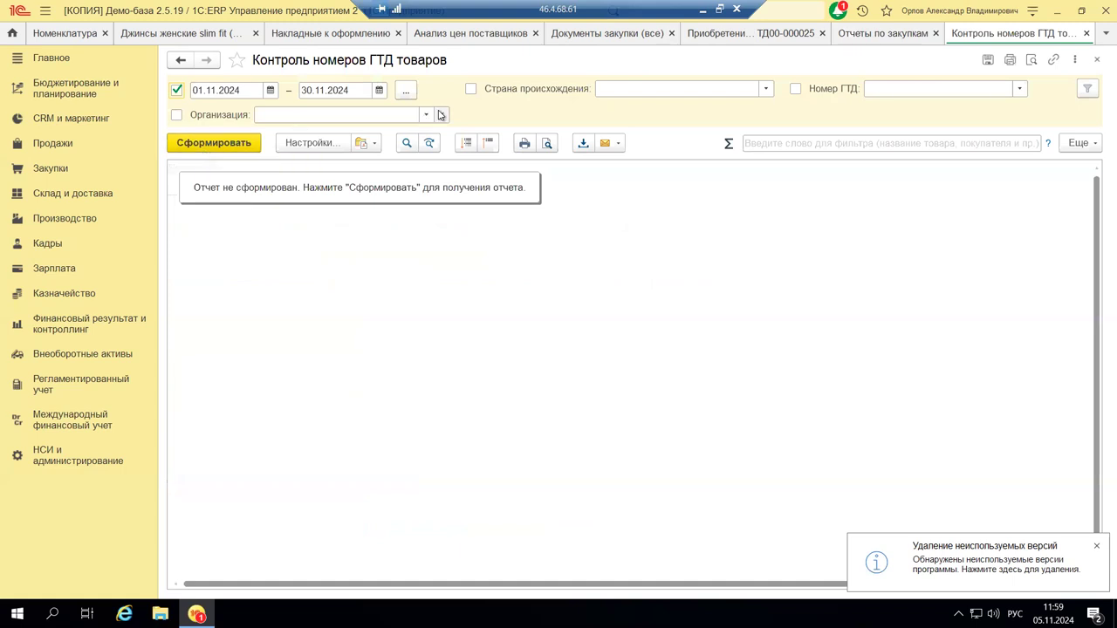
pyautogui.click(220, 144)
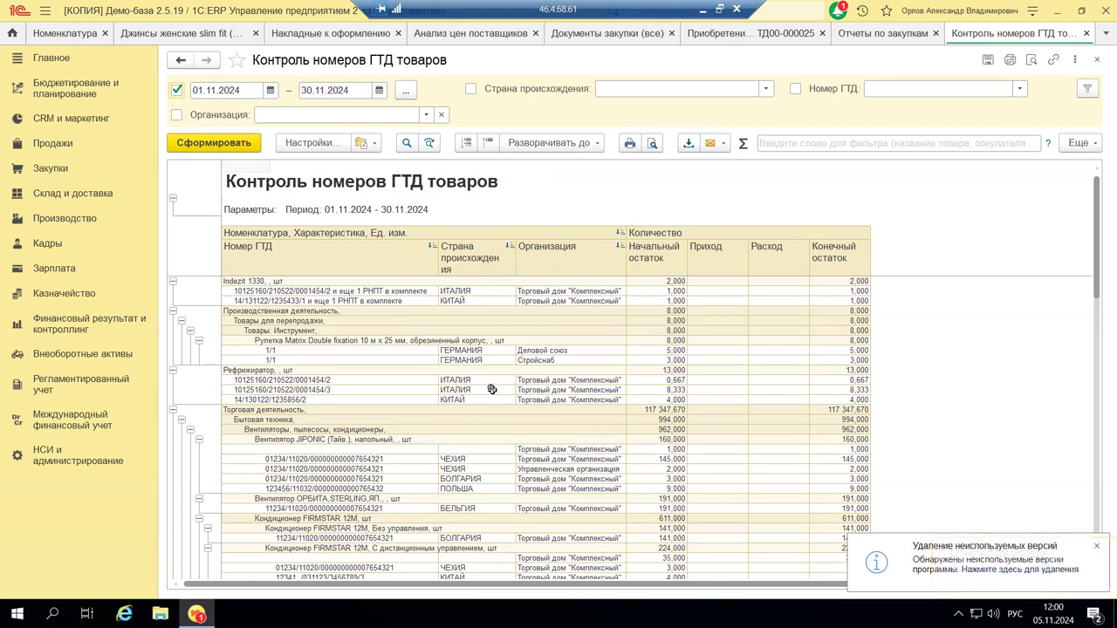
pyautogui.scroll(-10, 501, 390)
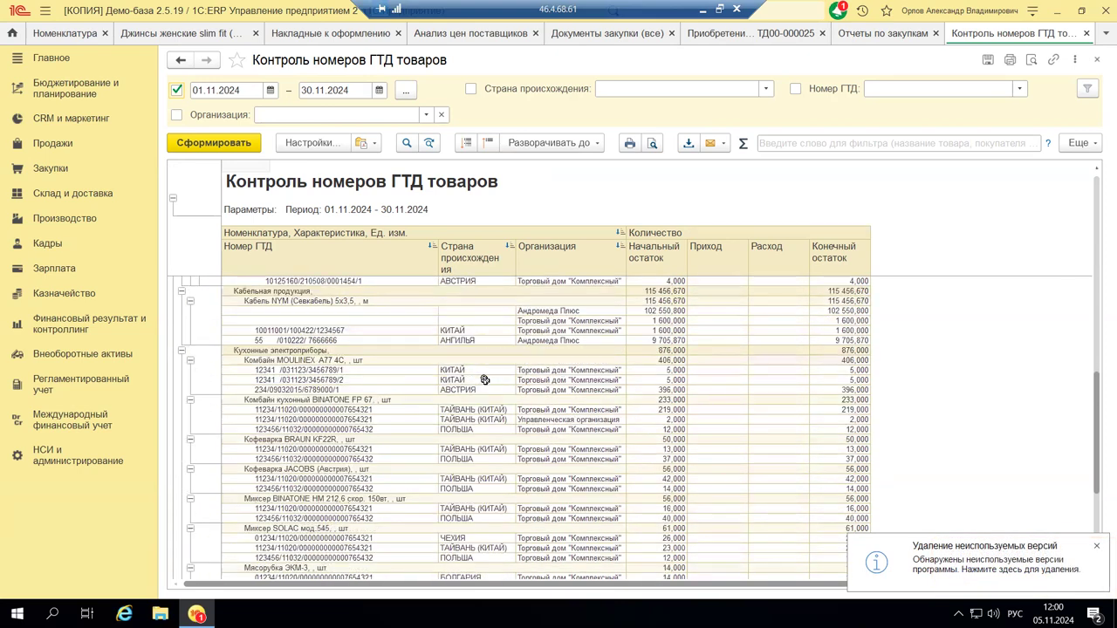
pyautogui.click(311, 410)
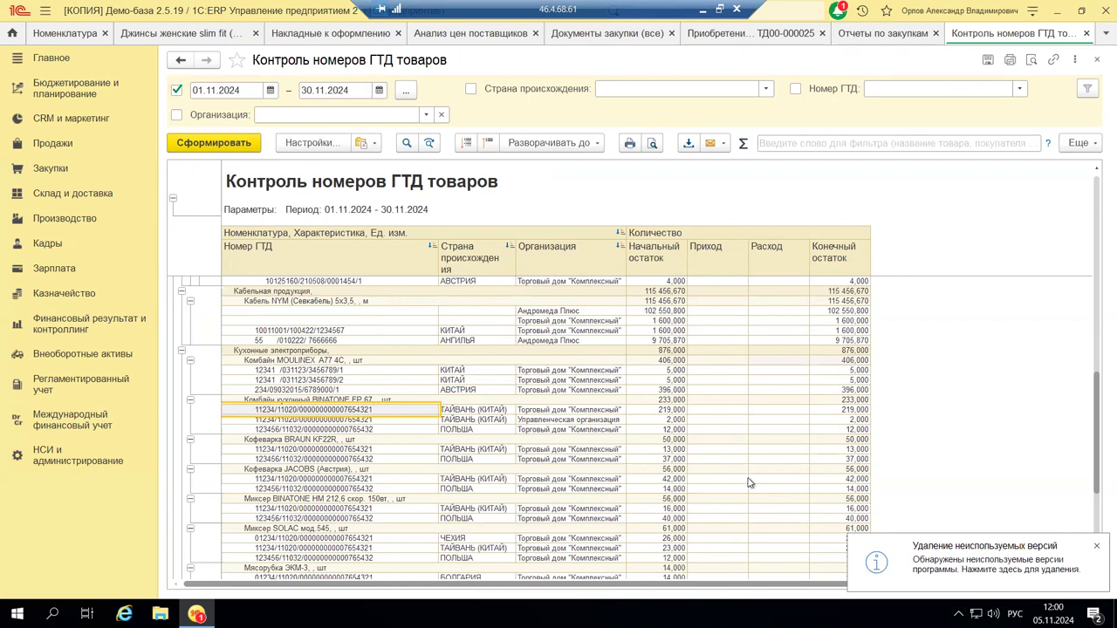
pyautogui.click(265, 429)
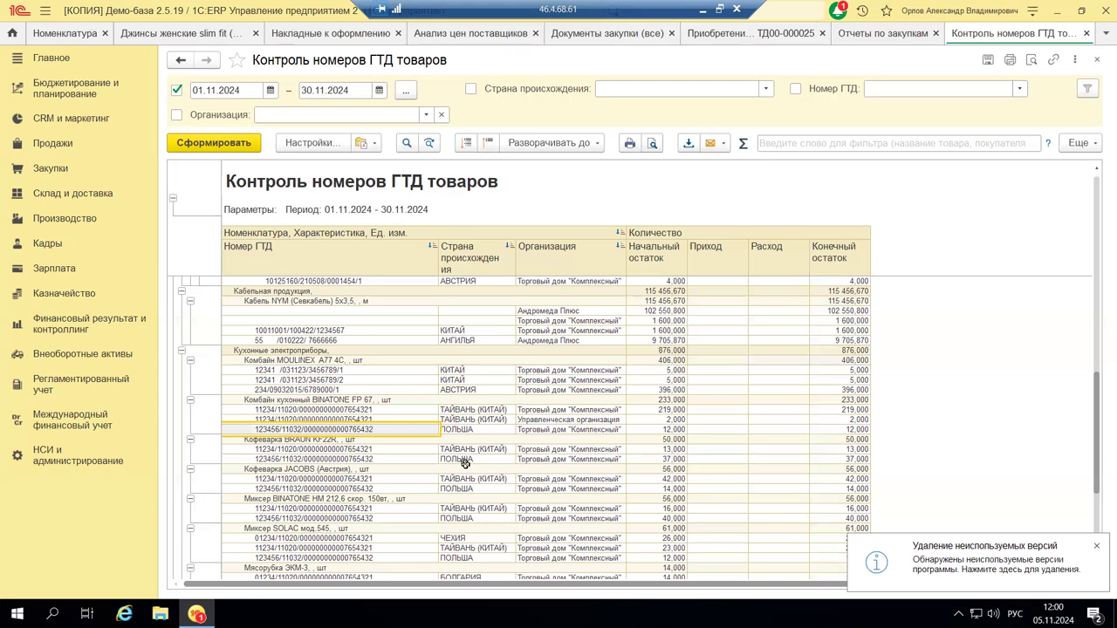
pyautogui.click(1098, 59)
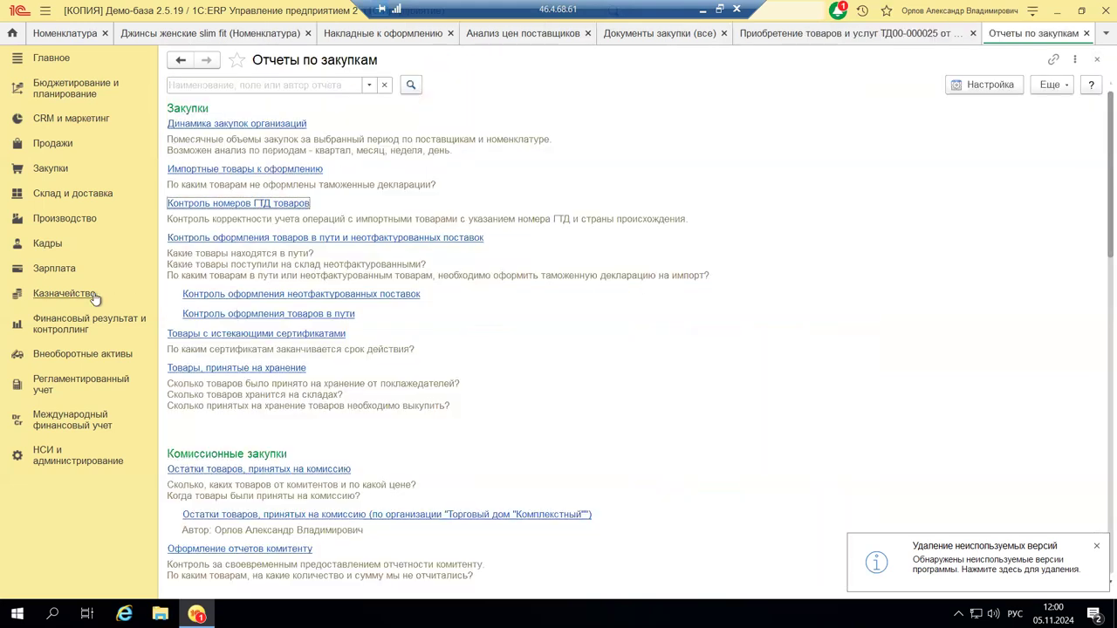
# Generate the "Импортные товары к оформлению" report to check for goods without customs declarations, and close it
pyautogui.click(272, 169)
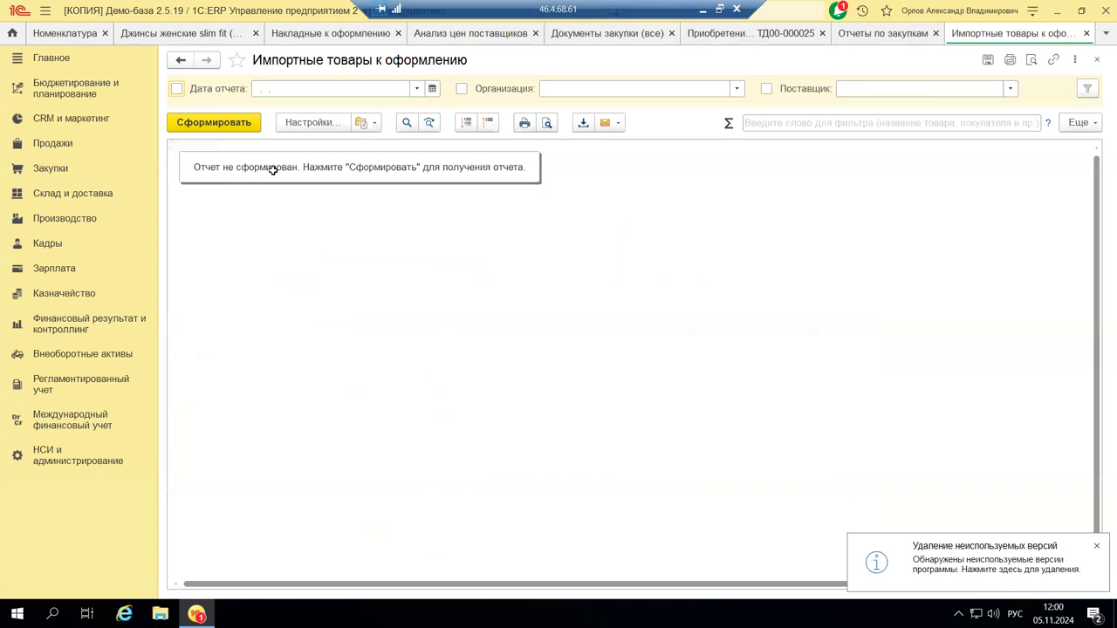
pyautogui.click(232, 124)
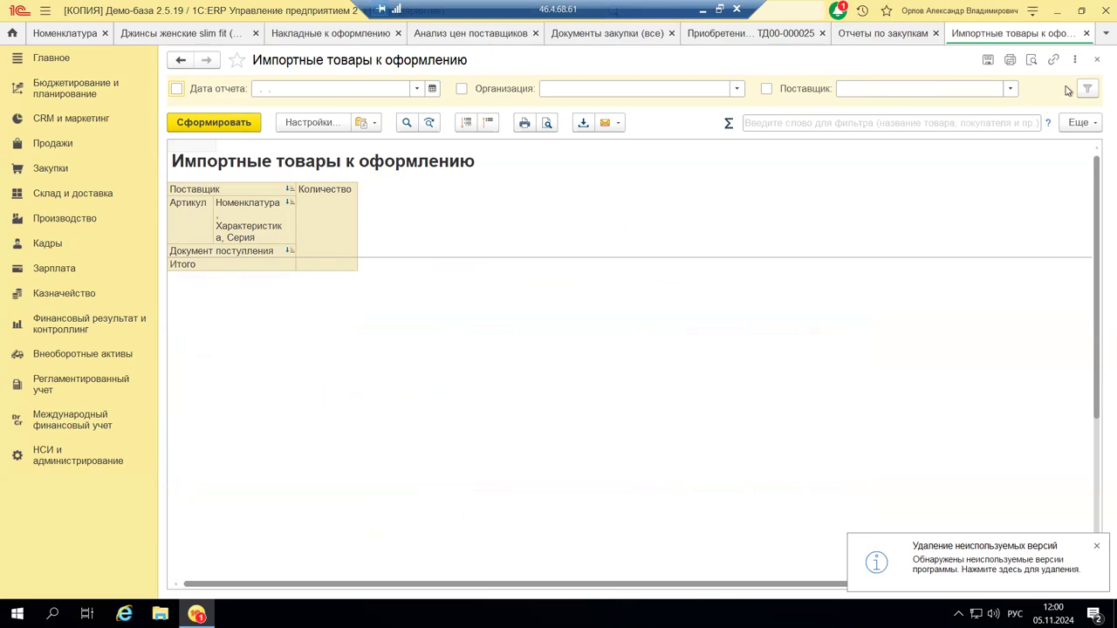
pyautogui.click(1098, 61)
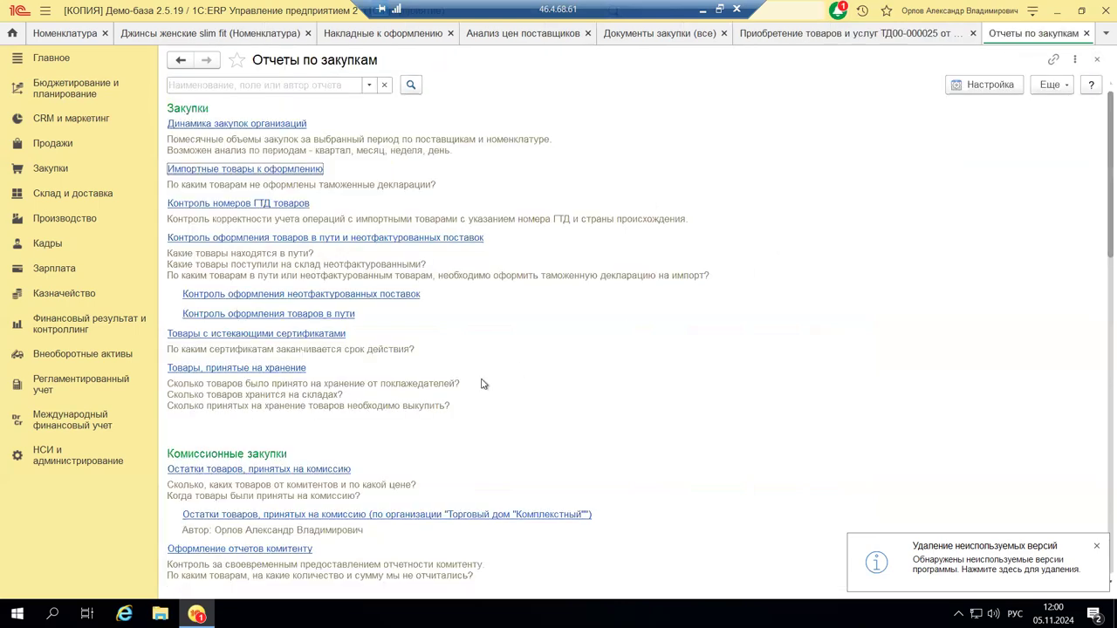
# Open the "Ведомость расчетов с поставщиками" report from the supplier settlements group and generate it
pyautogui.scroll(-10, 484, 384)
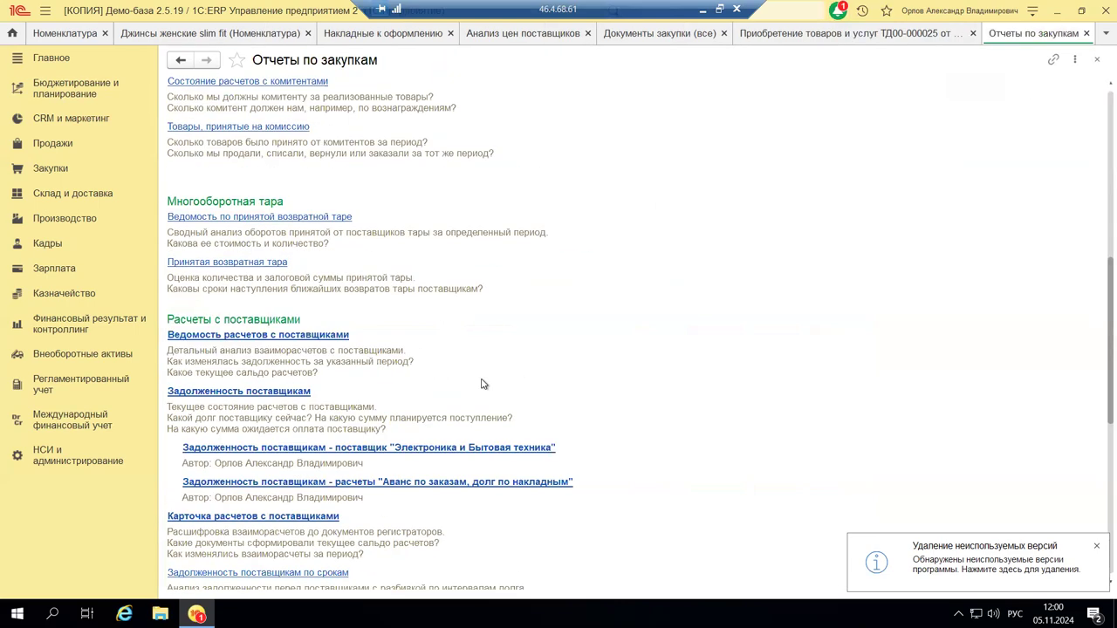
pyautogui.scroll(-3, 844, 372)
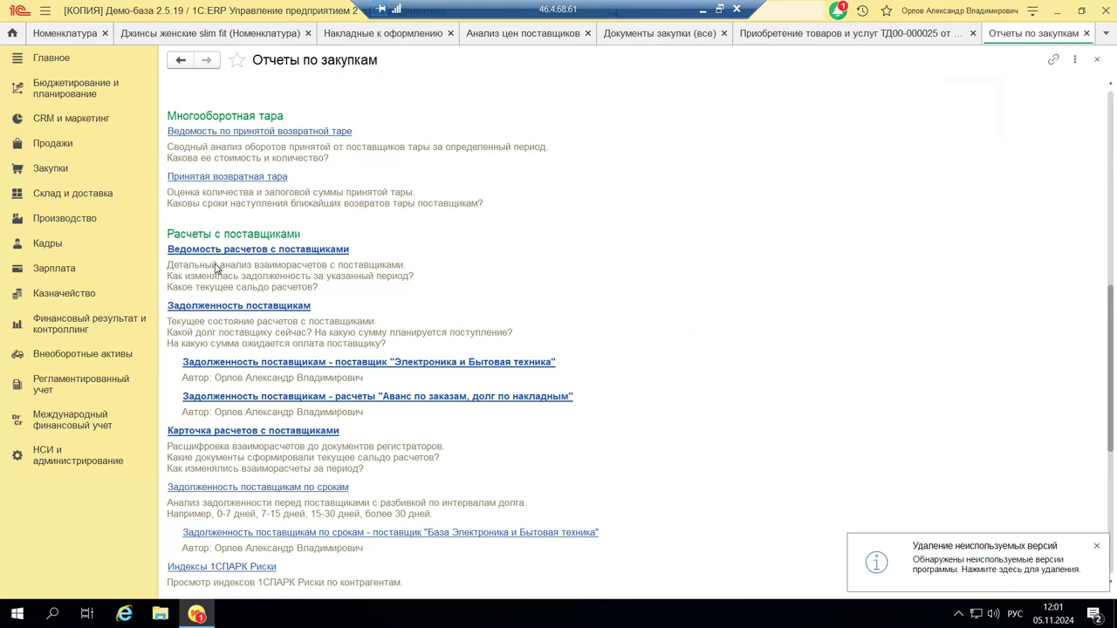
pyautogui.click(254, 252)
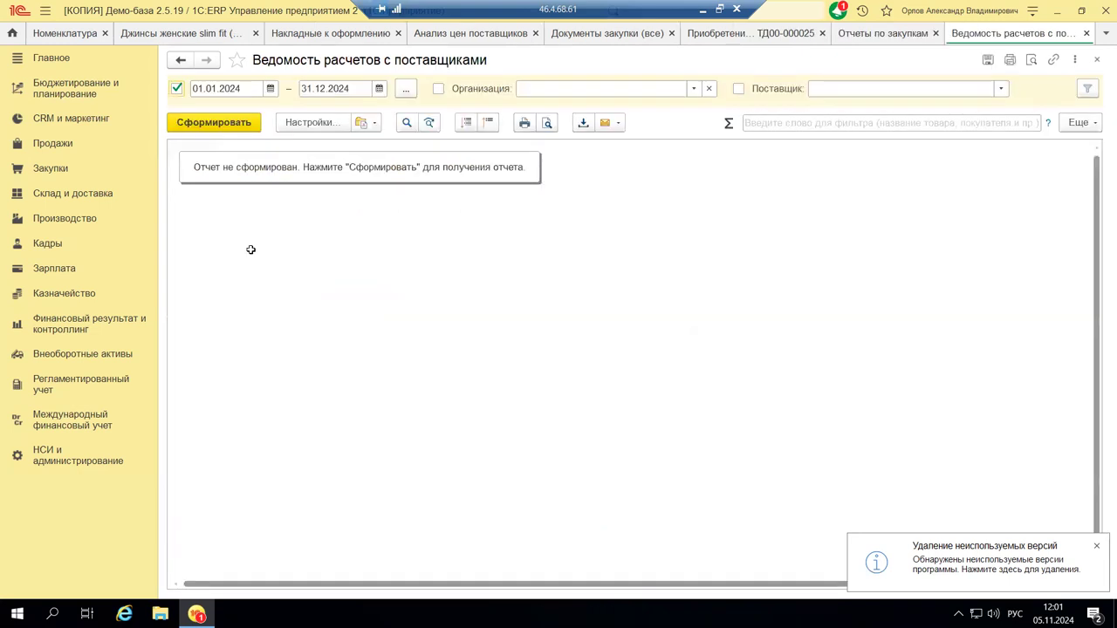
pyautogui.click(227, 129)
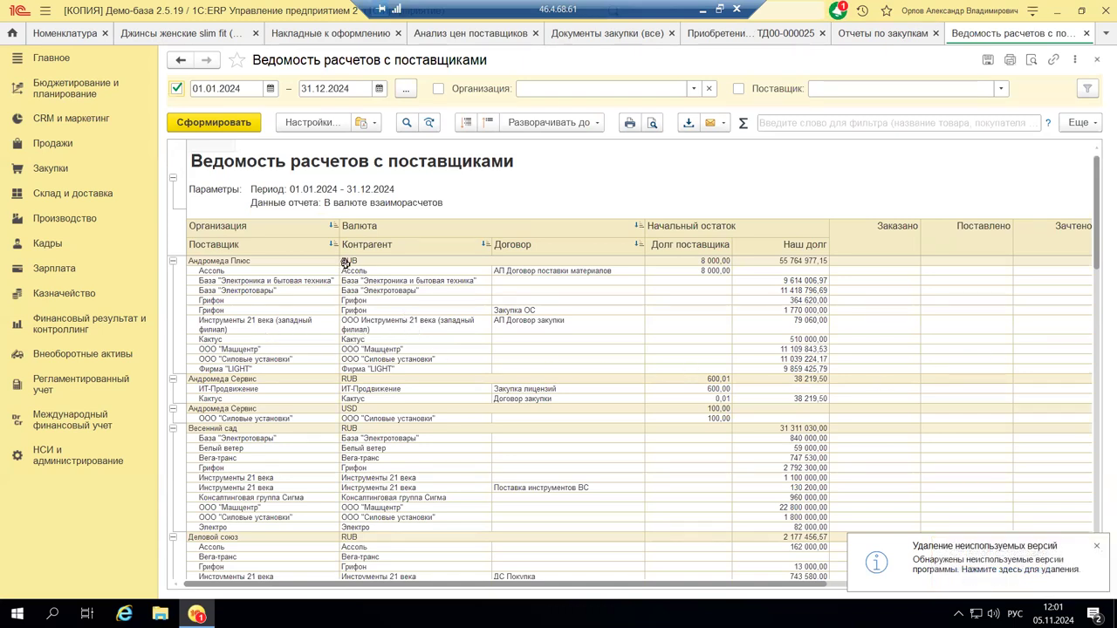
# Filter the supplier settlements report by the customer segment "VIP-клиенты" and regenerate it
pyautogui.click(298, 125)
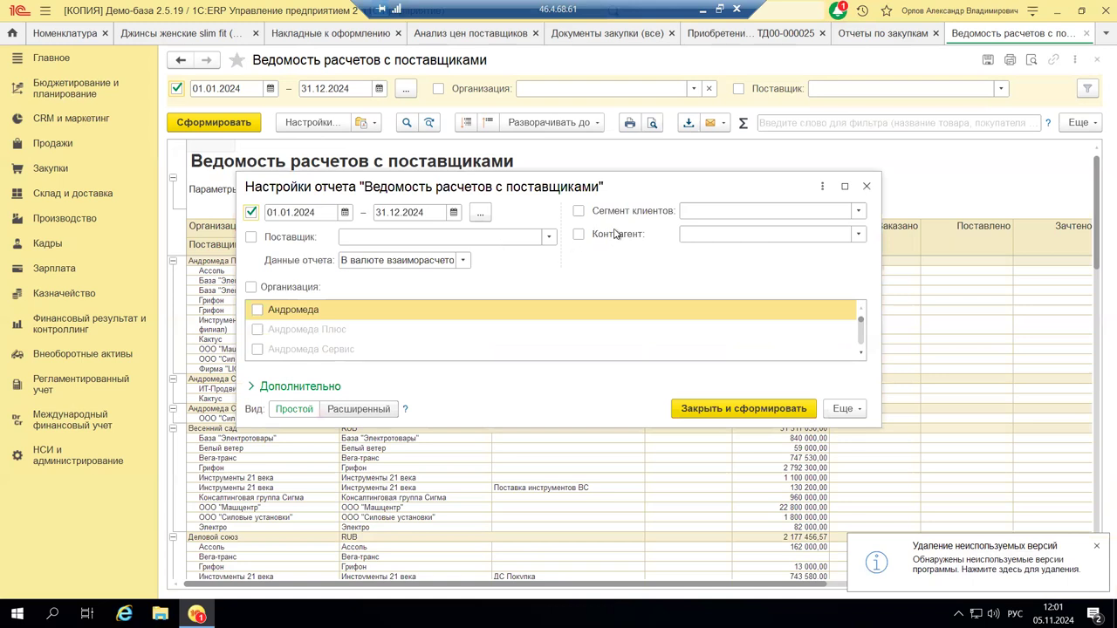
pyautogui.click(579, 211)
pyautogui.click(859, 210)
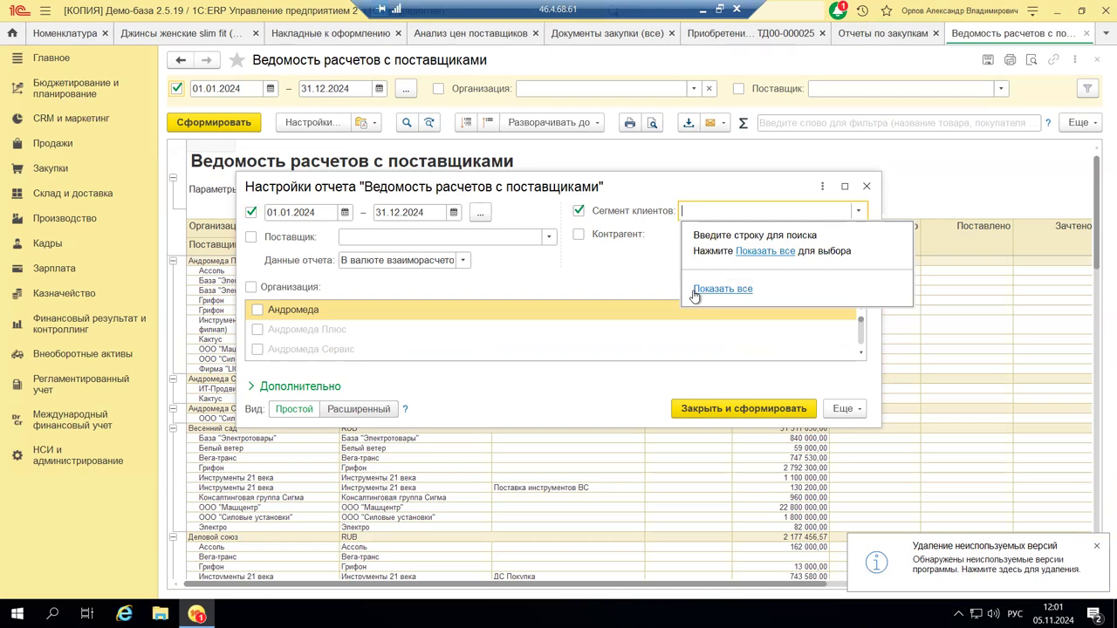
pyautogui.click(737, 288)
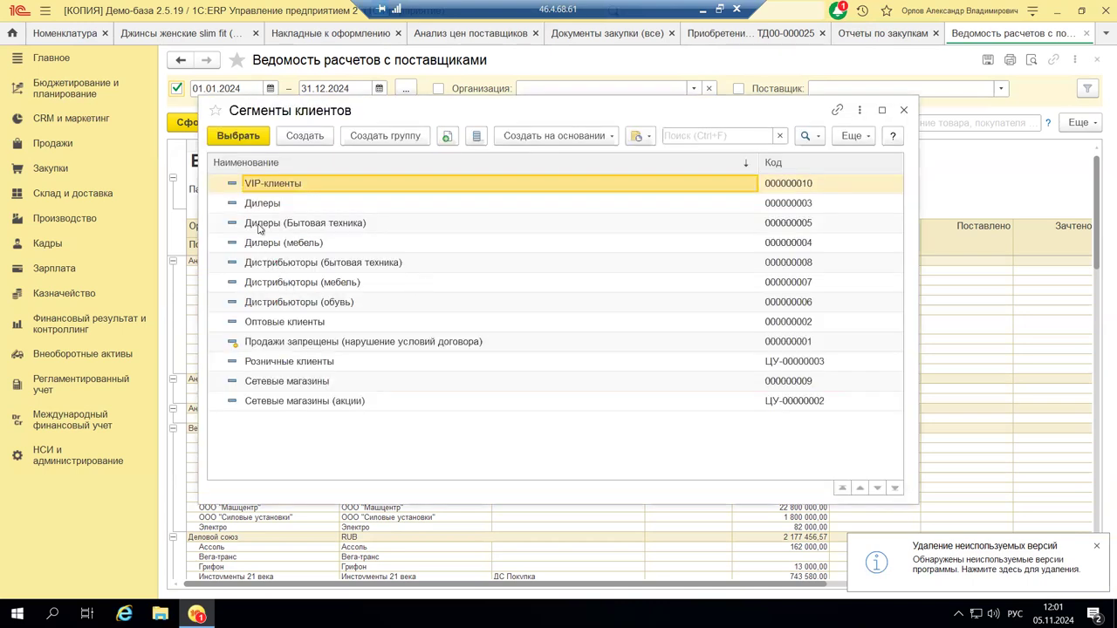
pyautogui.doubleClick(257, 184)
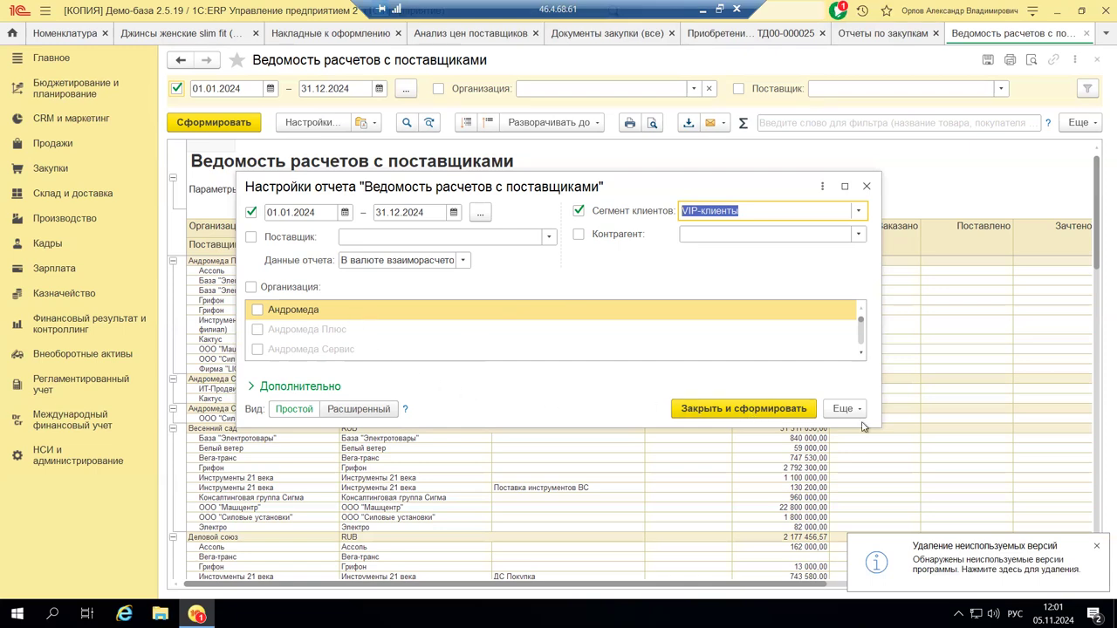
pyautogui.click(688, 413)
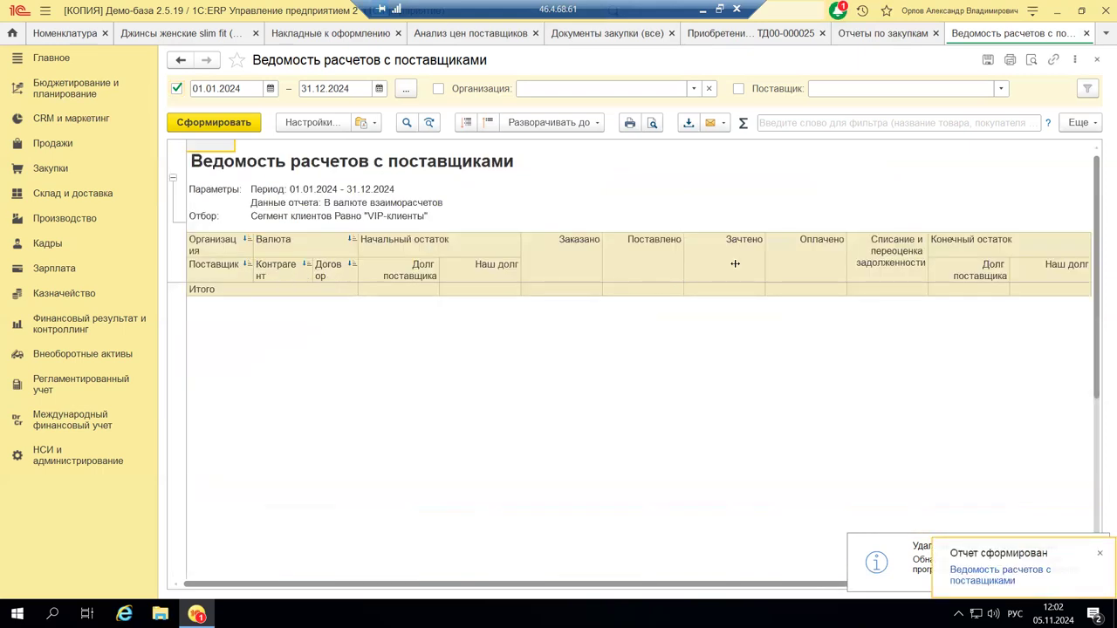
# Look over the available report variant commands for the supplier settlements report, and close the report
pyautogui.click(1078, 123)
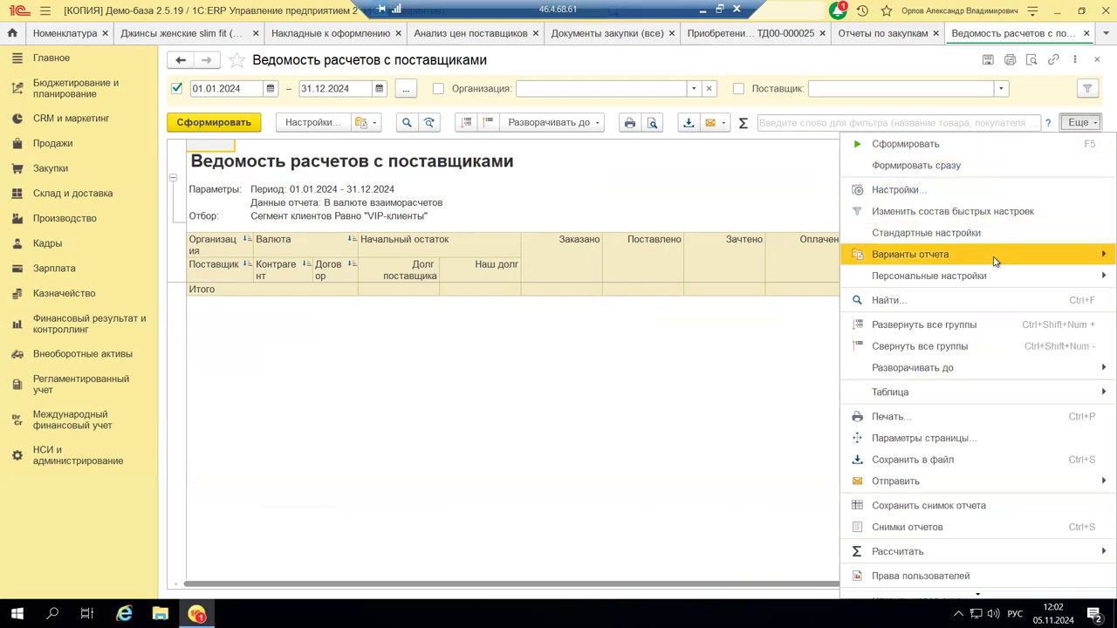
pyautogui.moveTo(992, 259)
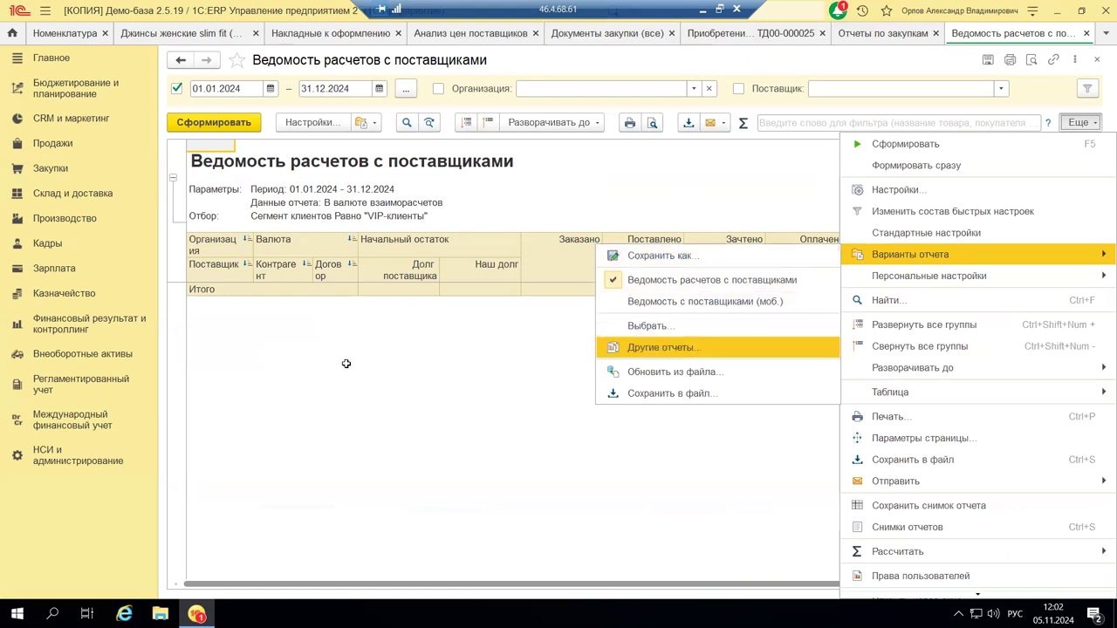
pyautogui.click(608, 221)
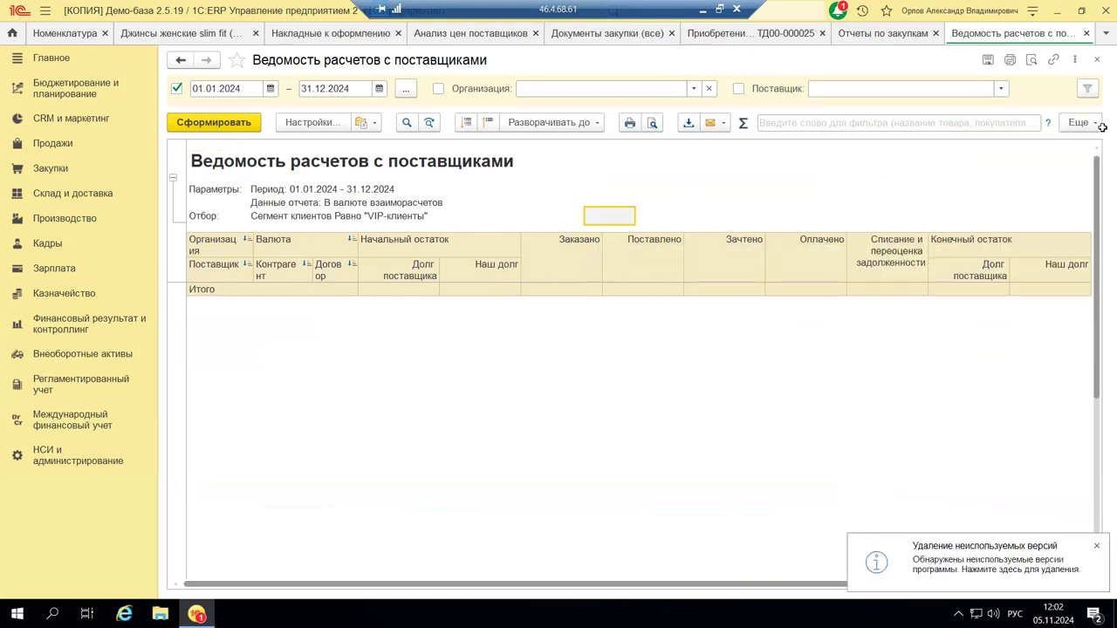
pyautogui.click(1097, 59)
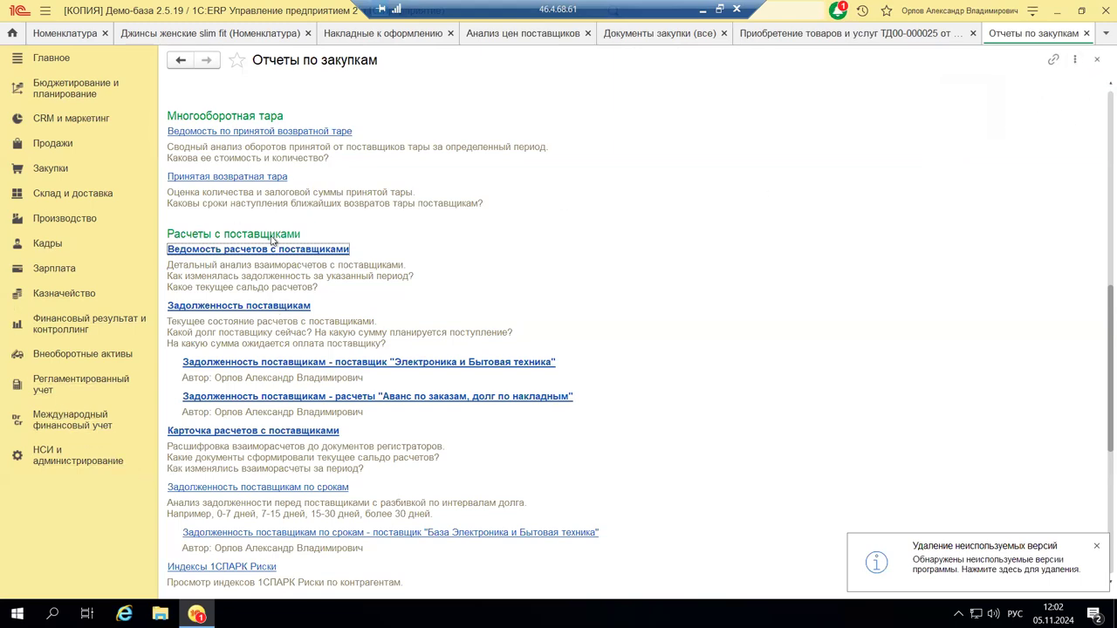
# Look through the list of purchase reports from the "Закупки" group down to the "Условия закупок" group
pyautogui.scroll(10, 269, 234)
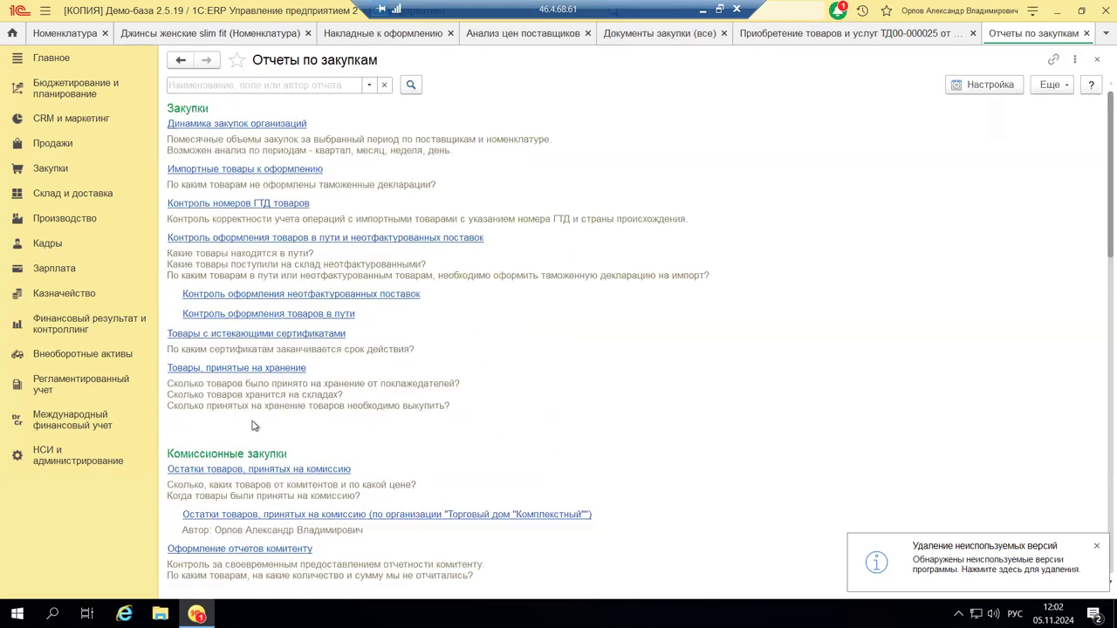
pyautogui.scroll(-7, 255, 411)
pyautogui.scroll(-6, 262, 439)
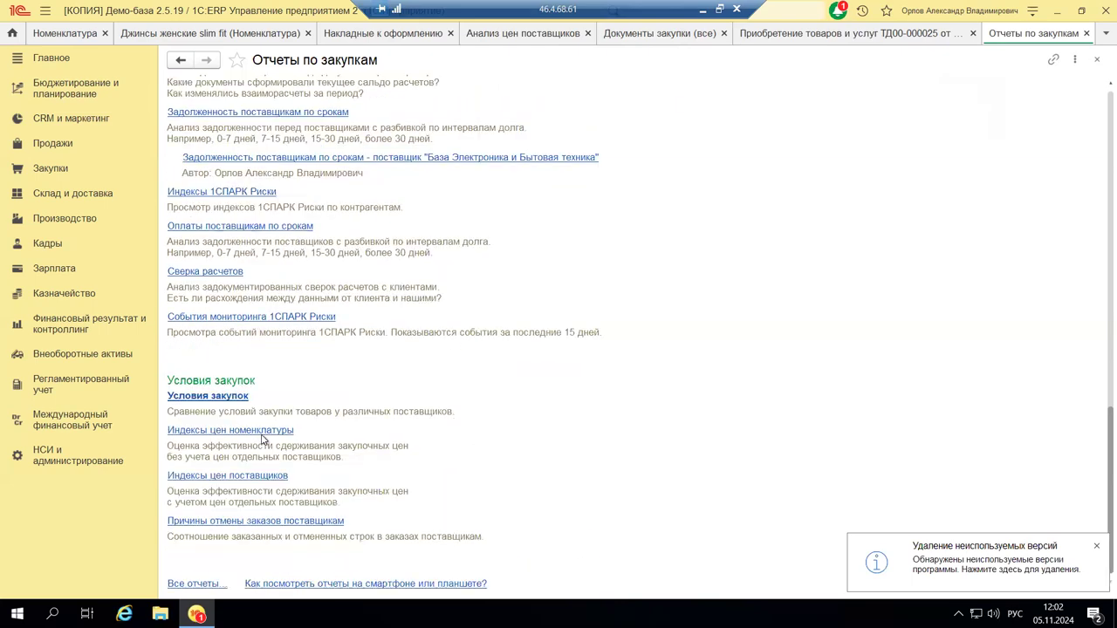
# Open the full list of reports and open the "Ведомость расчетов с поставщиками" report variant for editing
pyautogui.click(194, 590)
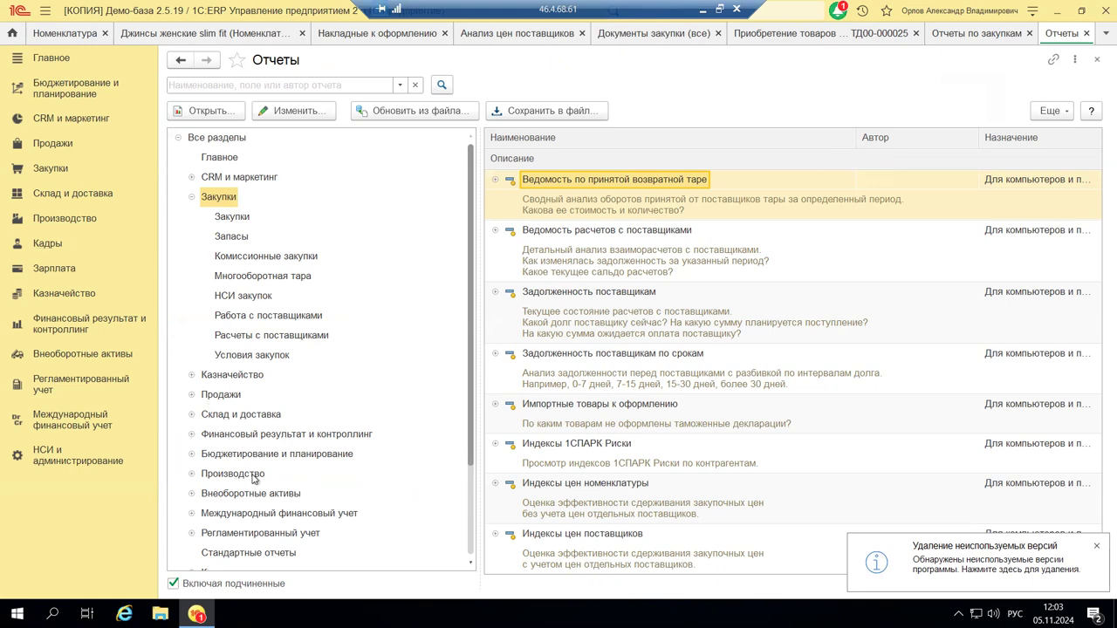
pyautogui.click(1097, 60)
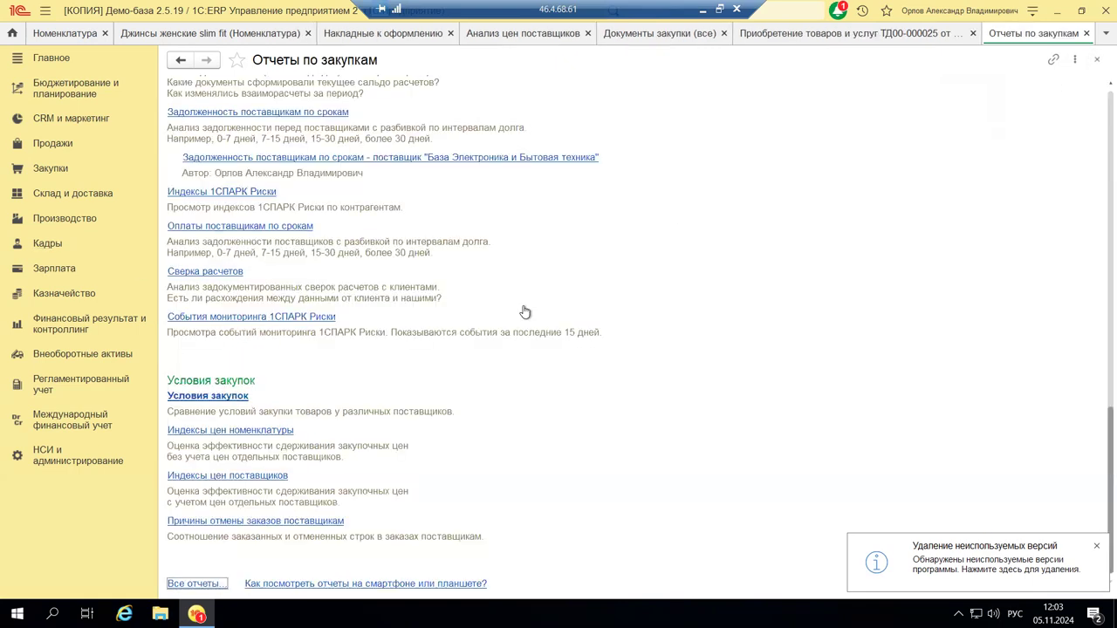
pyautogui.click(183, 584)
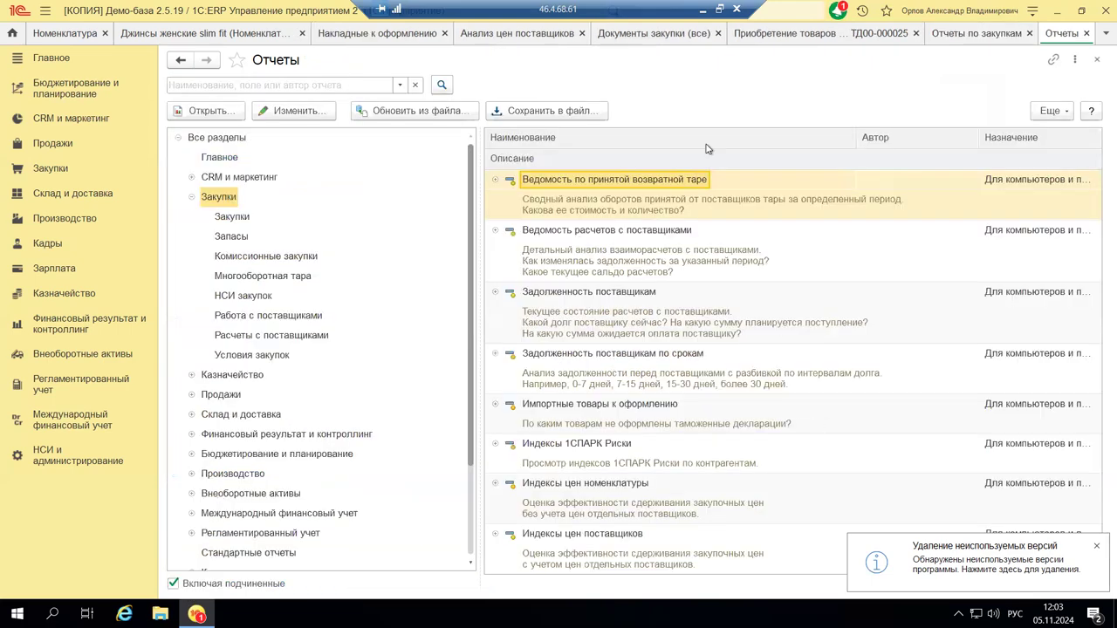
pyautogui.click(622, 241)
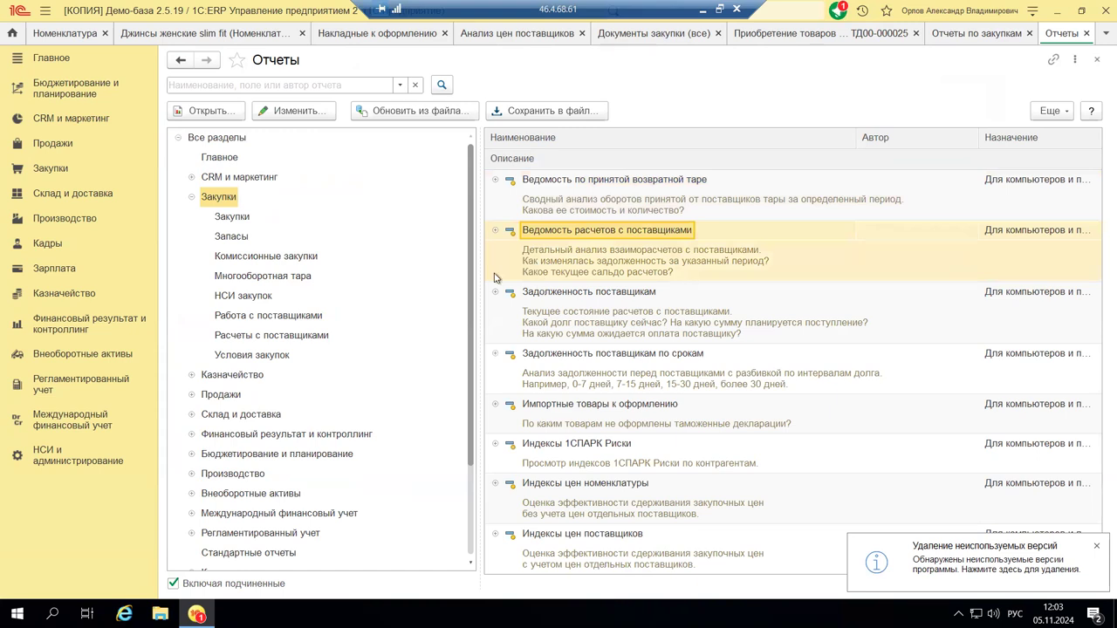
pyautogui.click(276, 112)
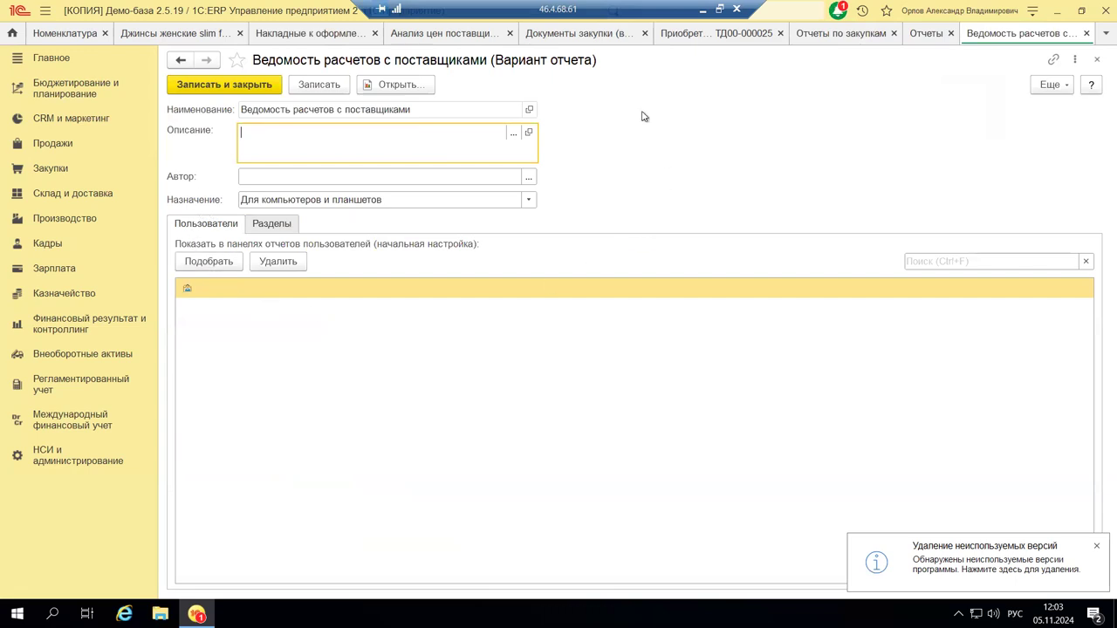
# Replace "Все пользователи" with two individual users, the first and third personal names in the list, as the users shown this report variant
pyautogui.click(210, 263)
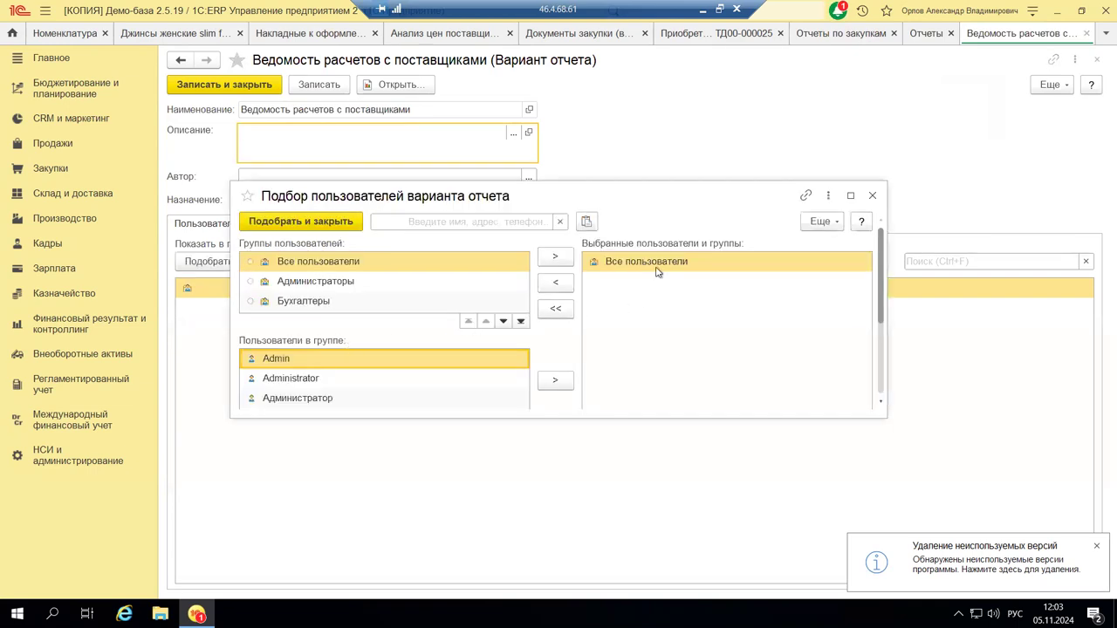
pyautogui.click(556, 284)
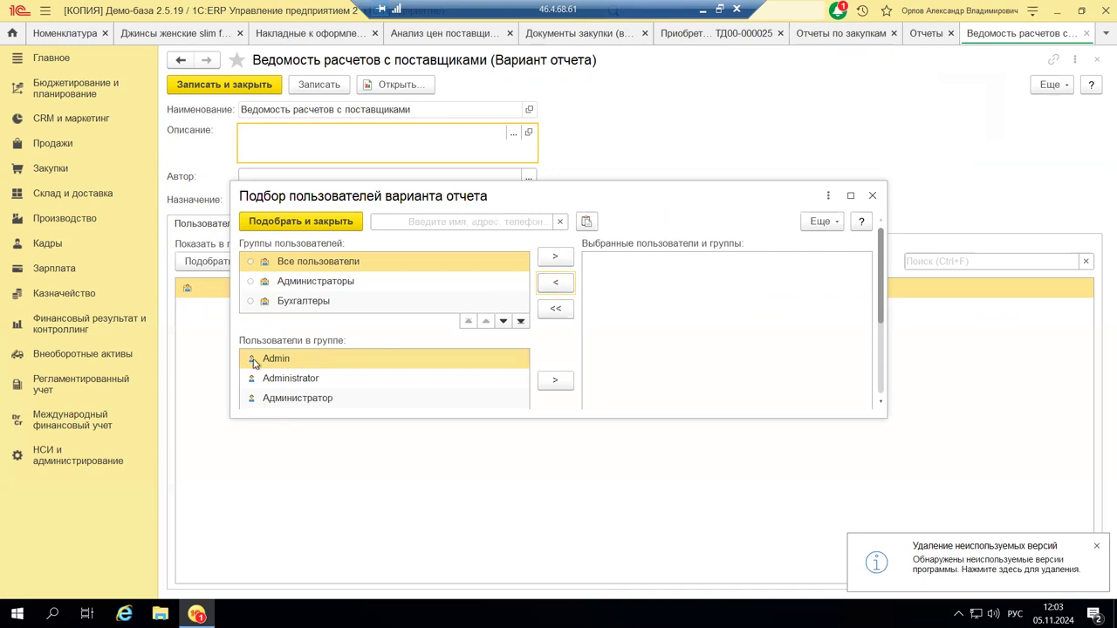
pyautogui.scroll(-3, 424, 390)
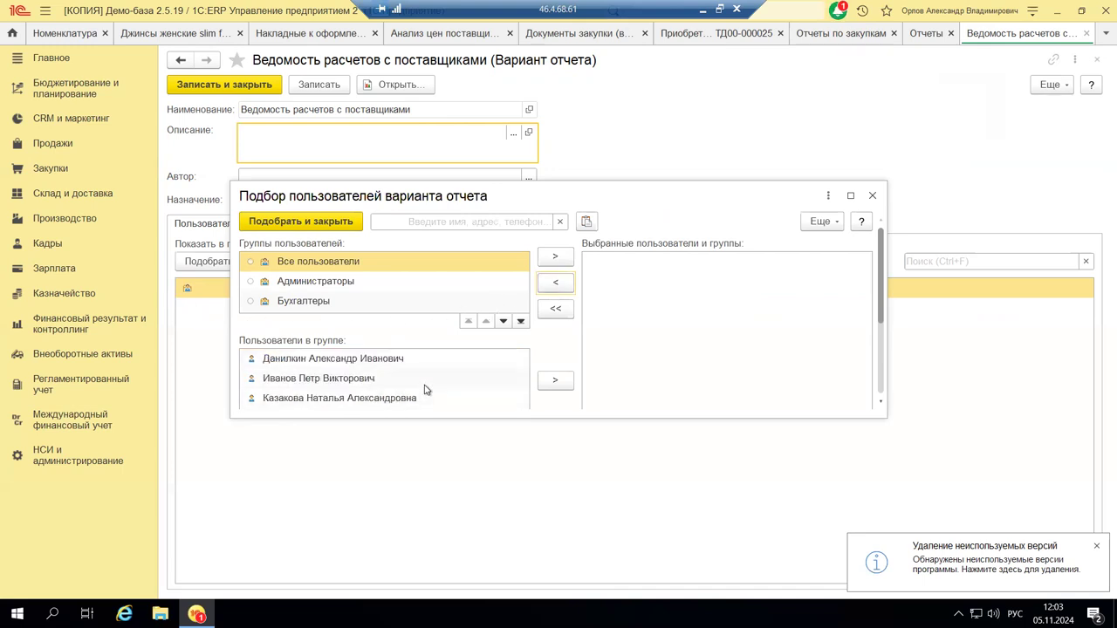
pyautogui.click(411, 357)
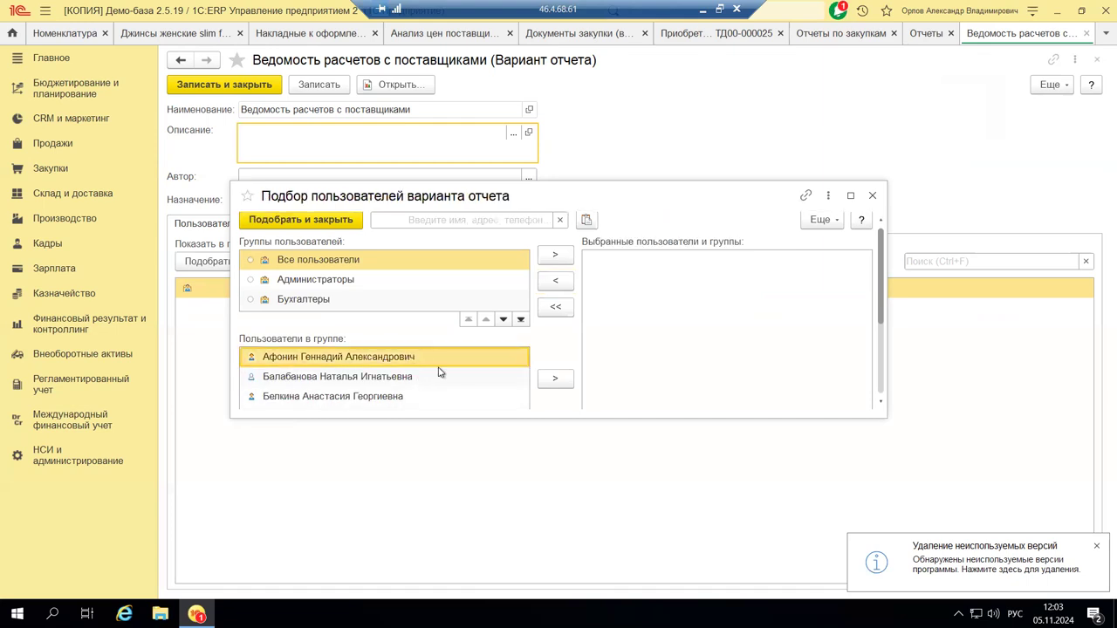
pyautogui.click(553, 383)
pyautogui.click(373, 396)
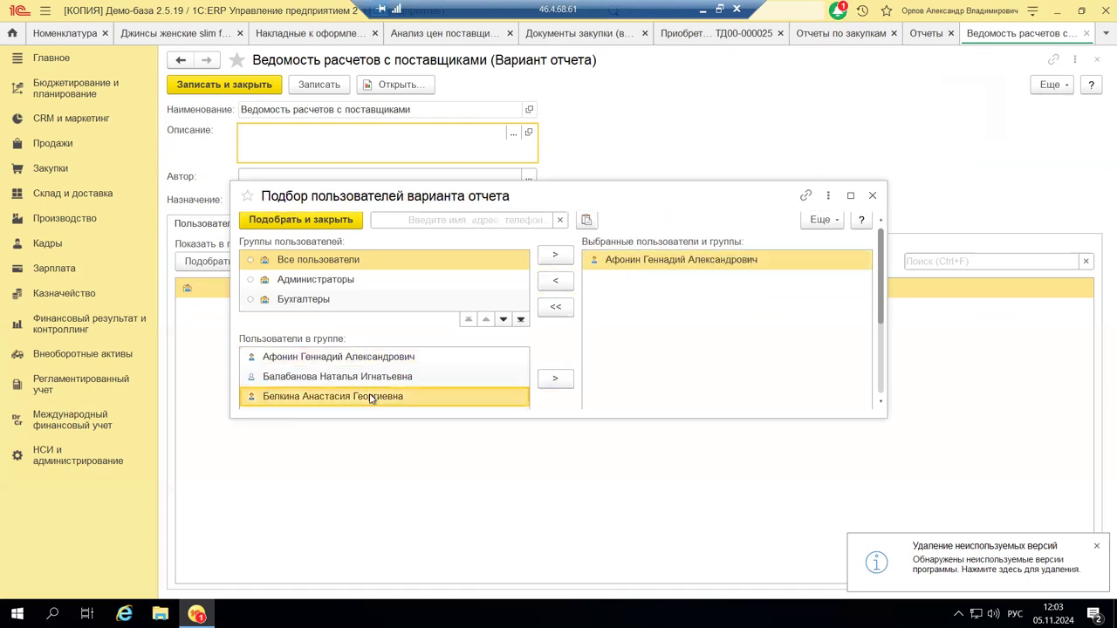
pyautogui.click(548, 386)
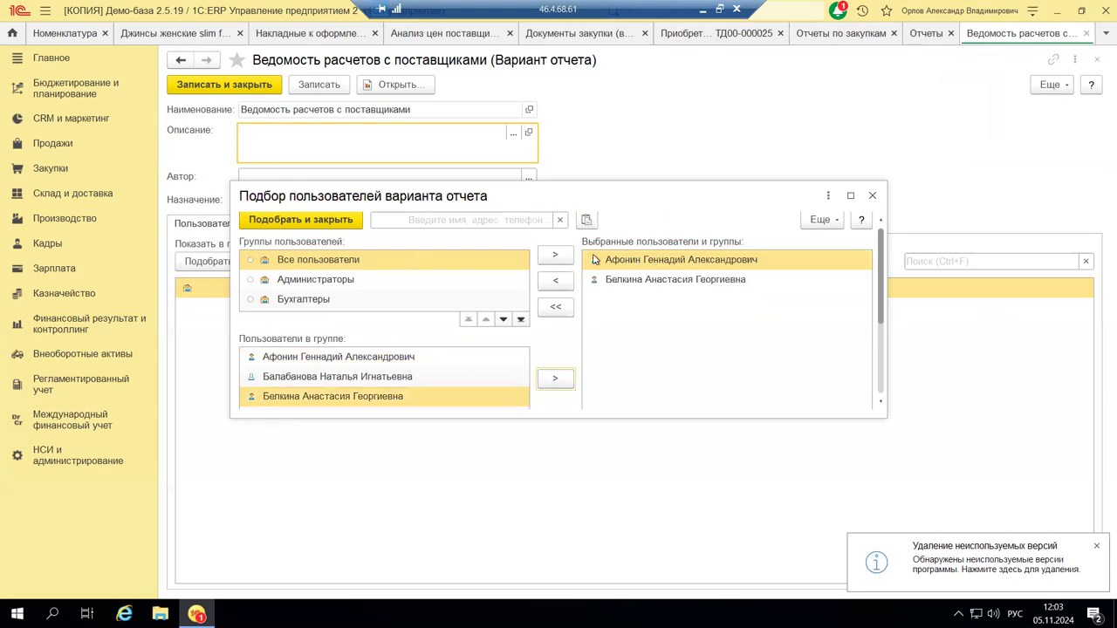
pyautogui.click(304, 219)
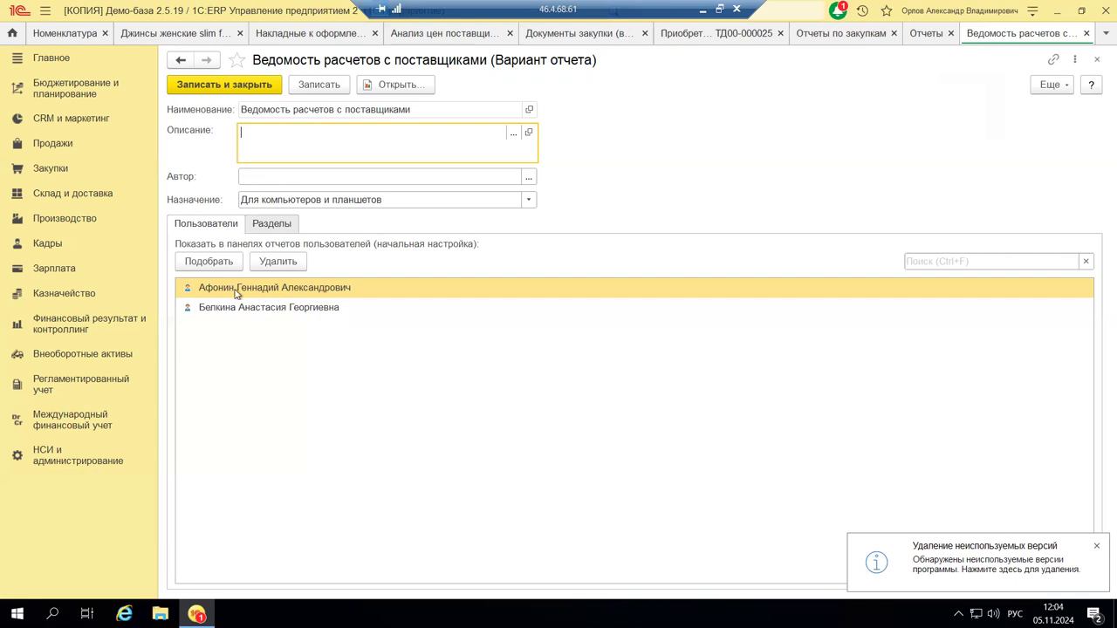
# Check the sections in which the report variant is placed, and save and close the variant along with the reports list
pyautogui.click(270, 227)
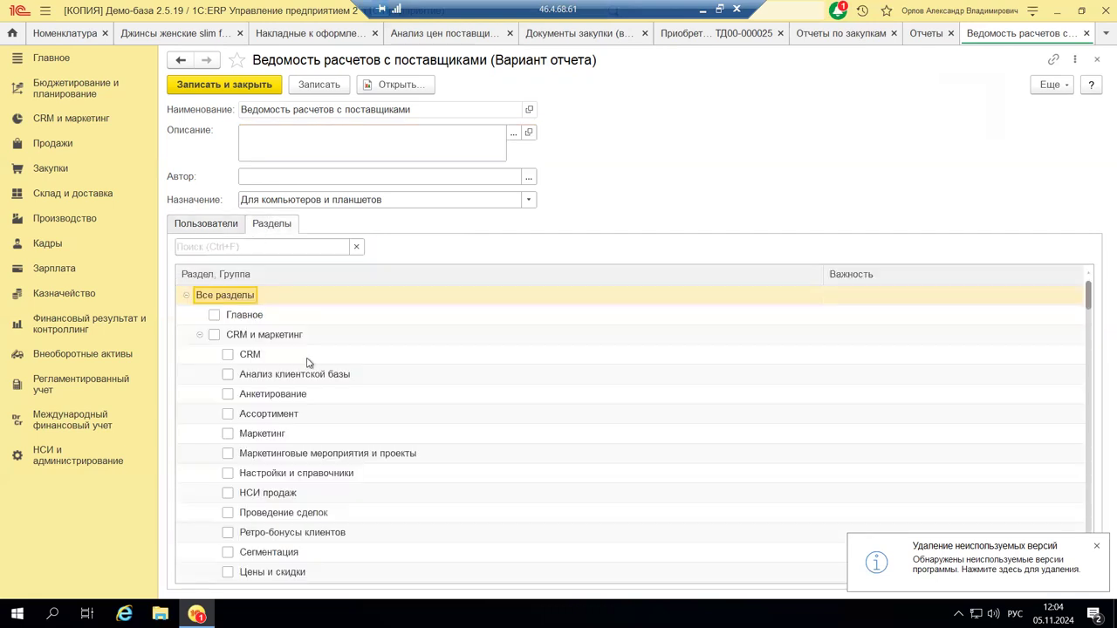
pyautogui.scroll(-5, 309, 364)
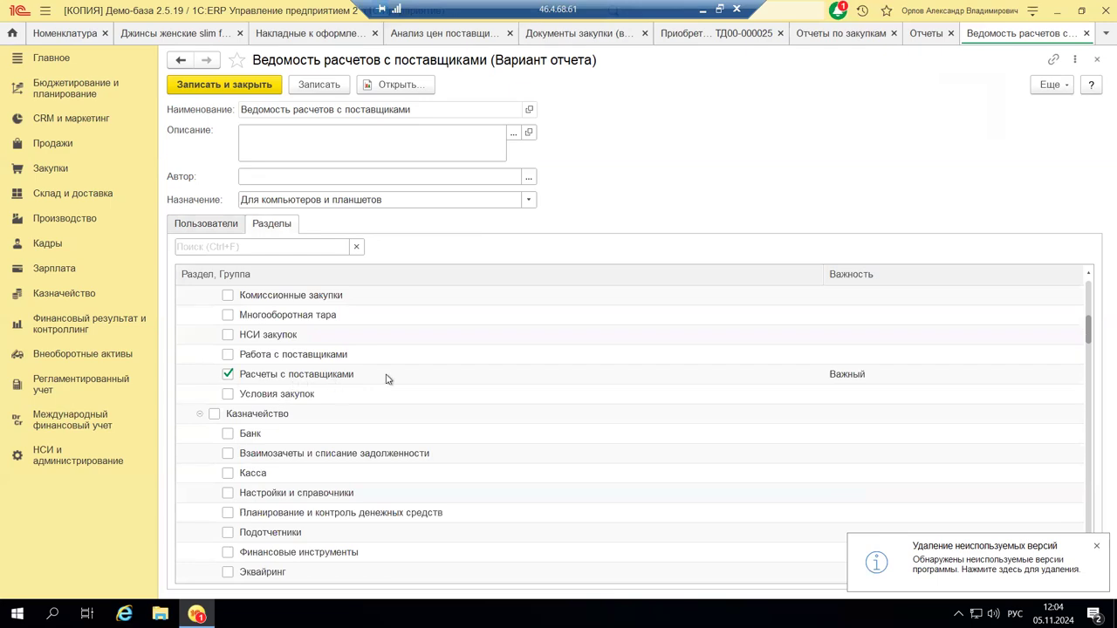
pyautogui.scroll(-10, 387, 379)
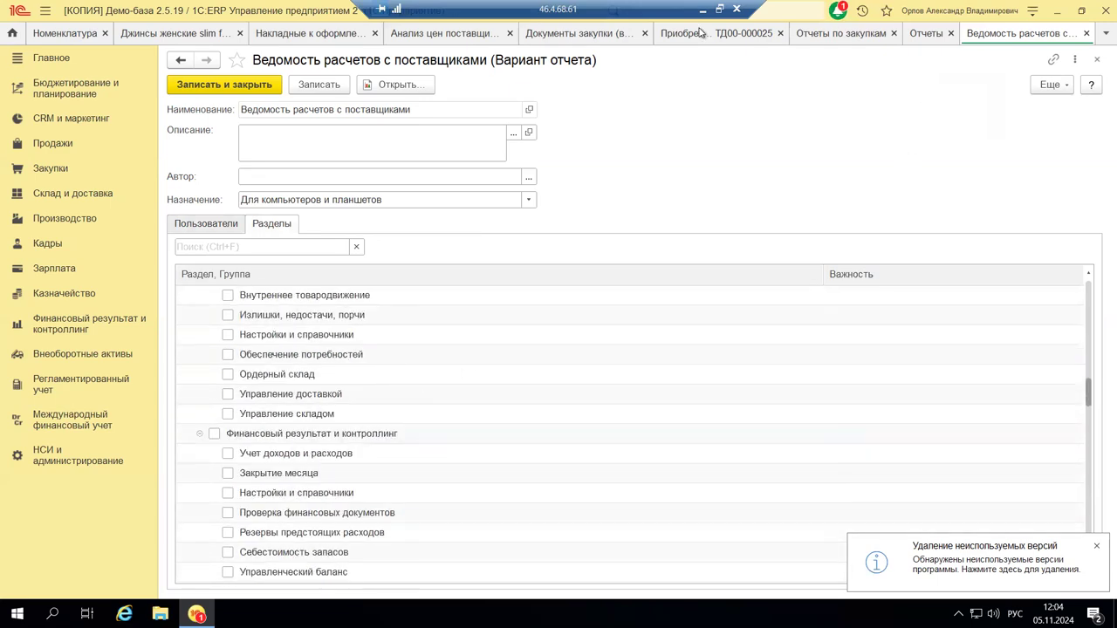
pyautogui.click(212, 83)
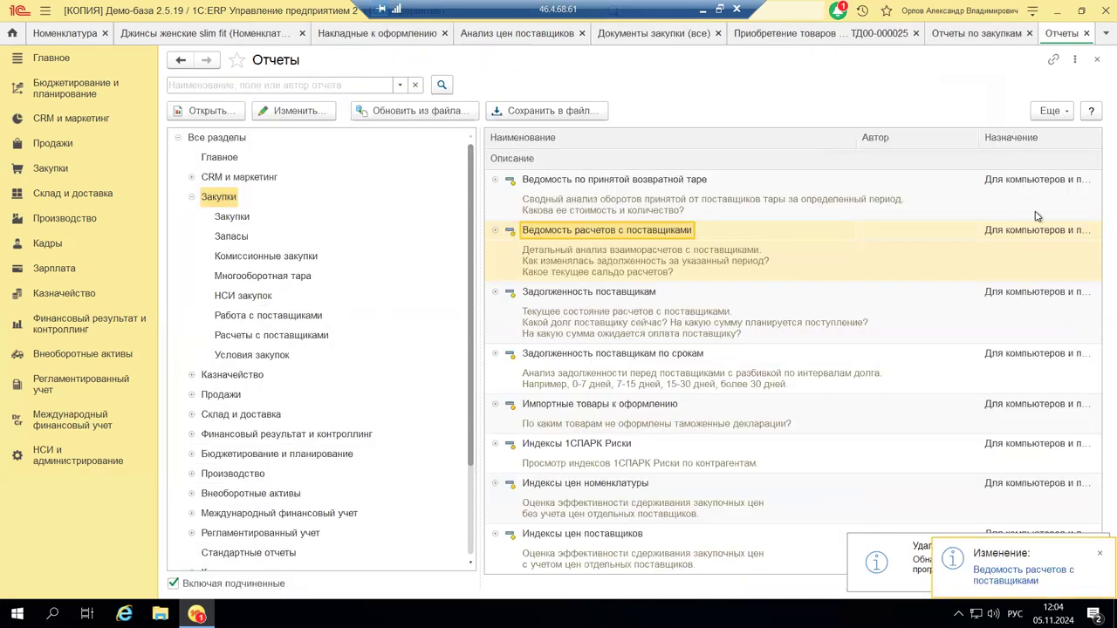
pyautogui.click(1097, 60)
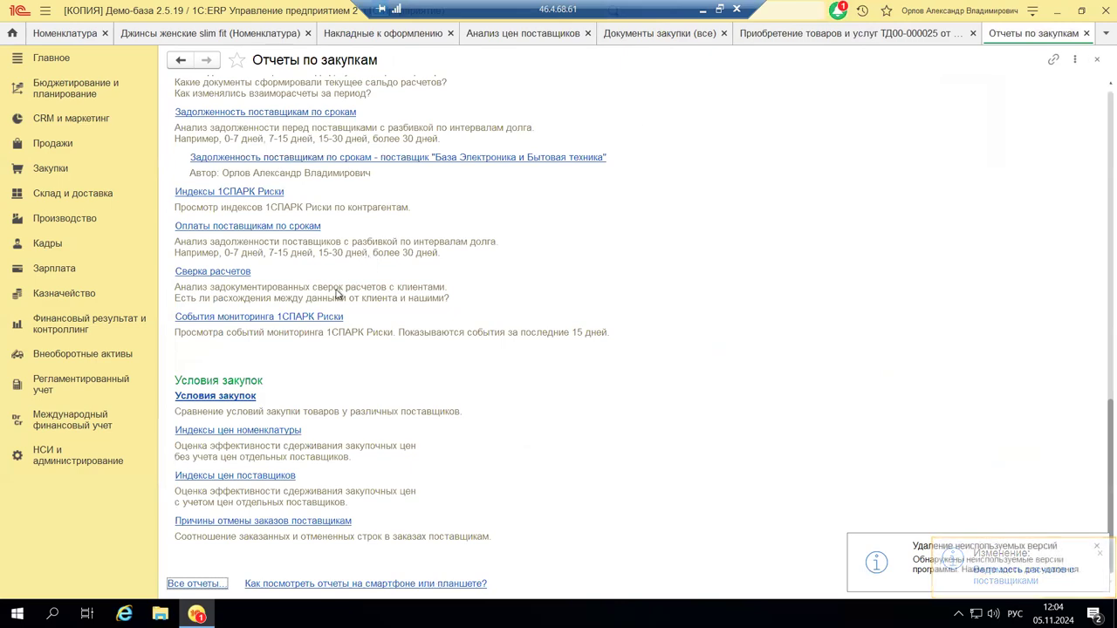
# Enable the "Динамика закупок предприятия" report in the purchase reports panel settings, and close the purchase reports
pyautogui.scroll(10, 382, 253)
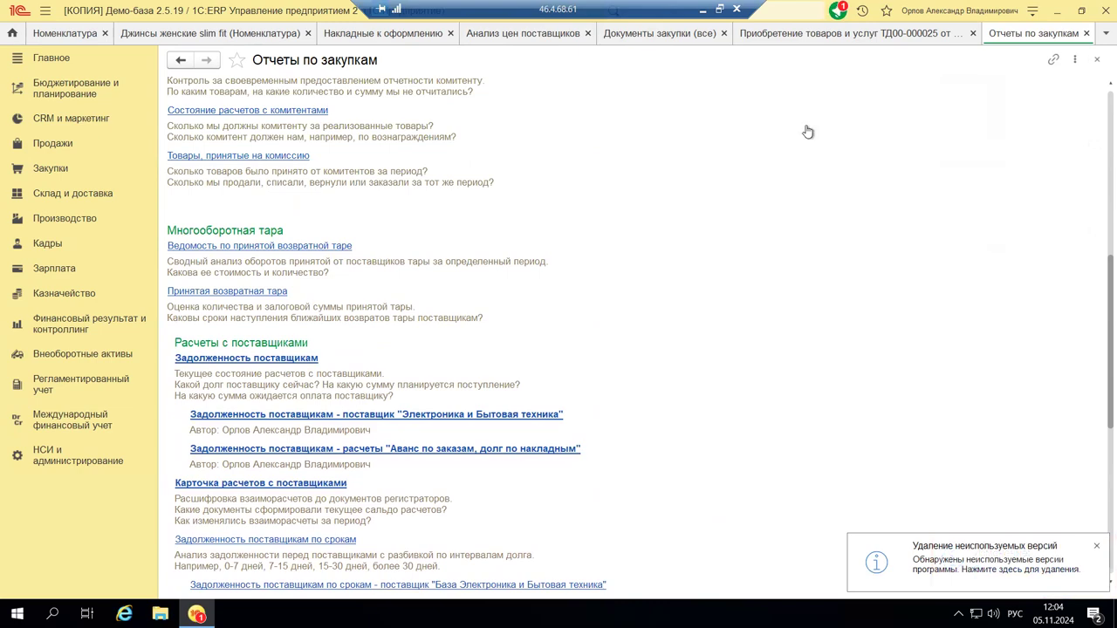
pyautogui.scroll(11, 420, 213)
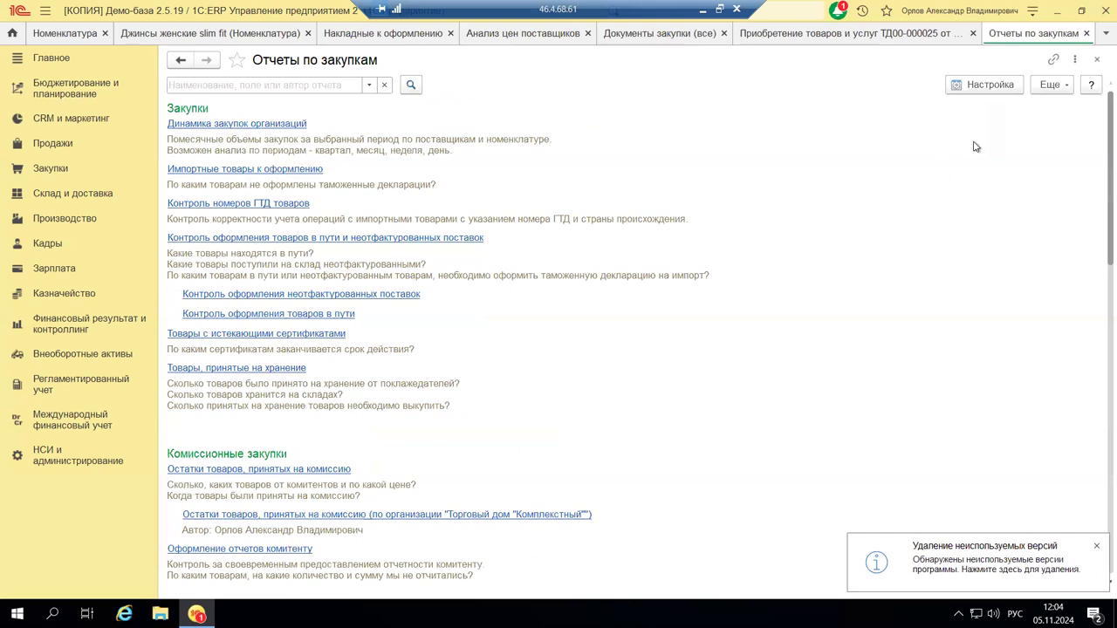
pyautogui.click(1015, 85)
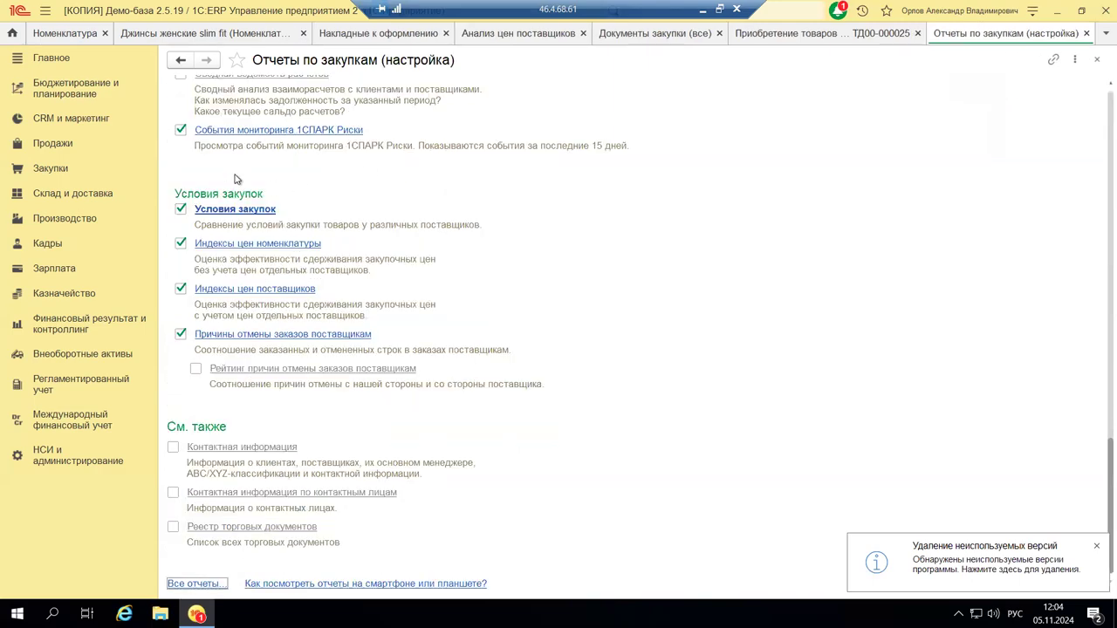
pyautogui.scroll(5, 235, 175)
pyautogui.scroll(5, 243, 166)
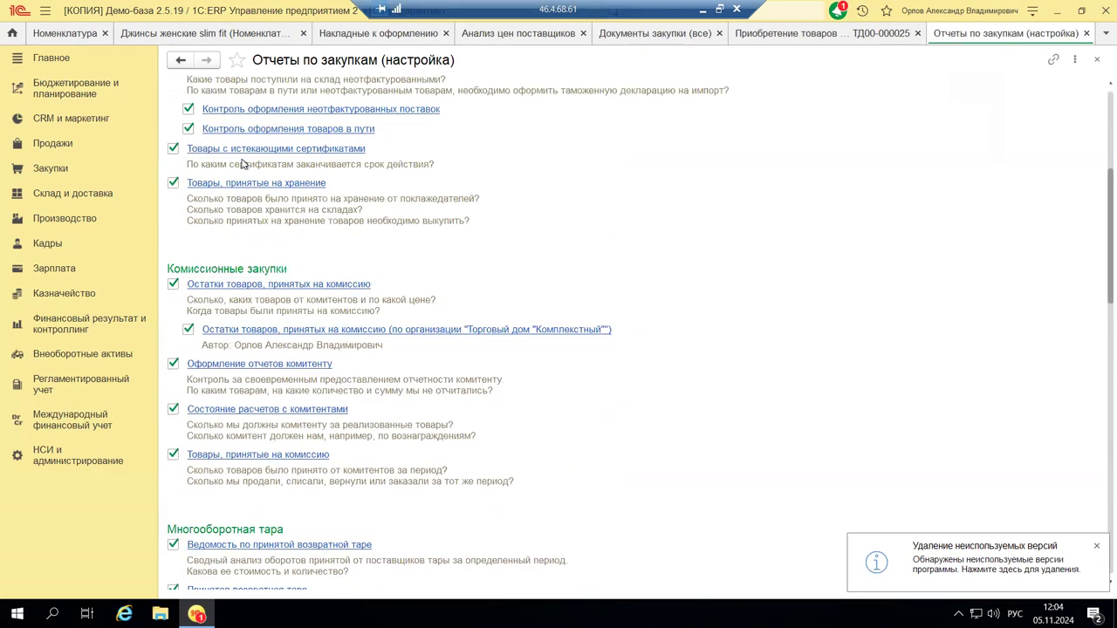
pyautogui.scroll(5, 242, 164)
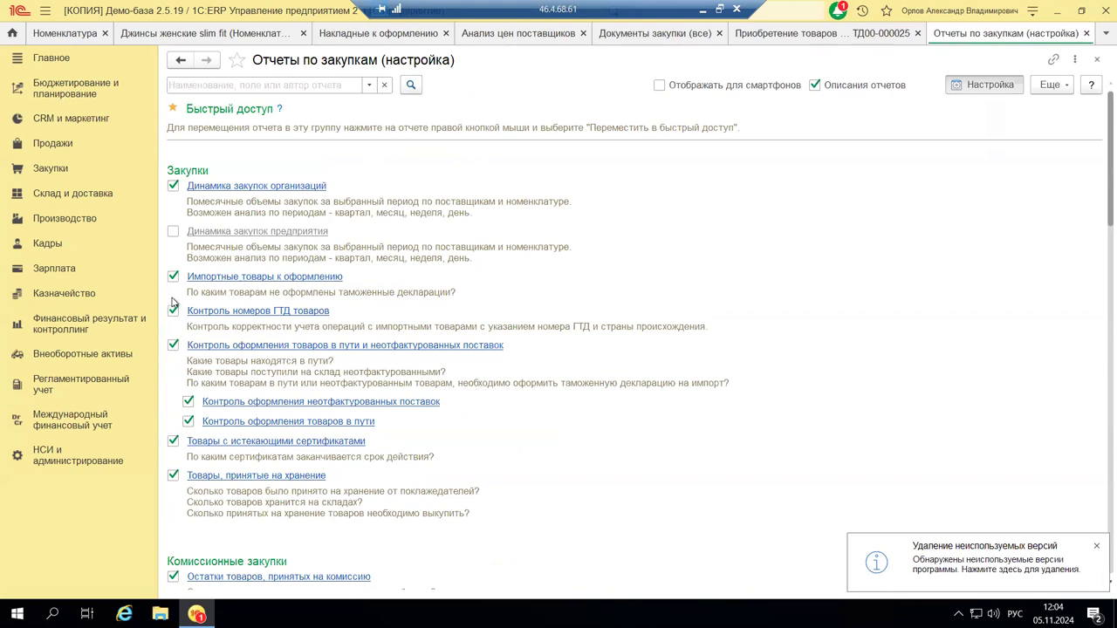
pyautogui.click(173, 233)
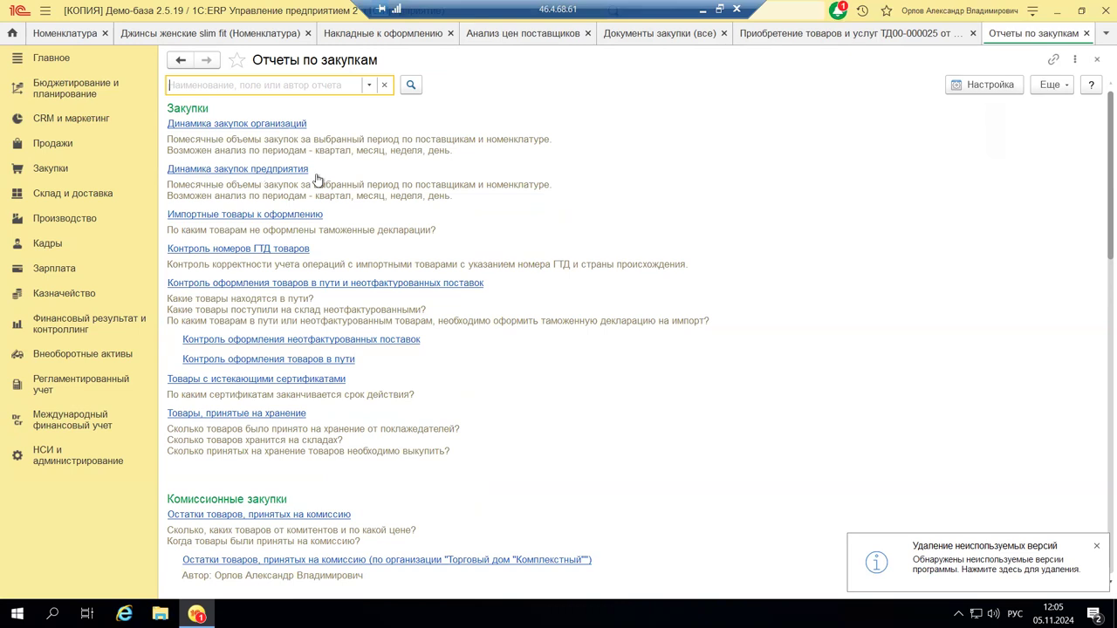
pyautogui.click(1097, 61)
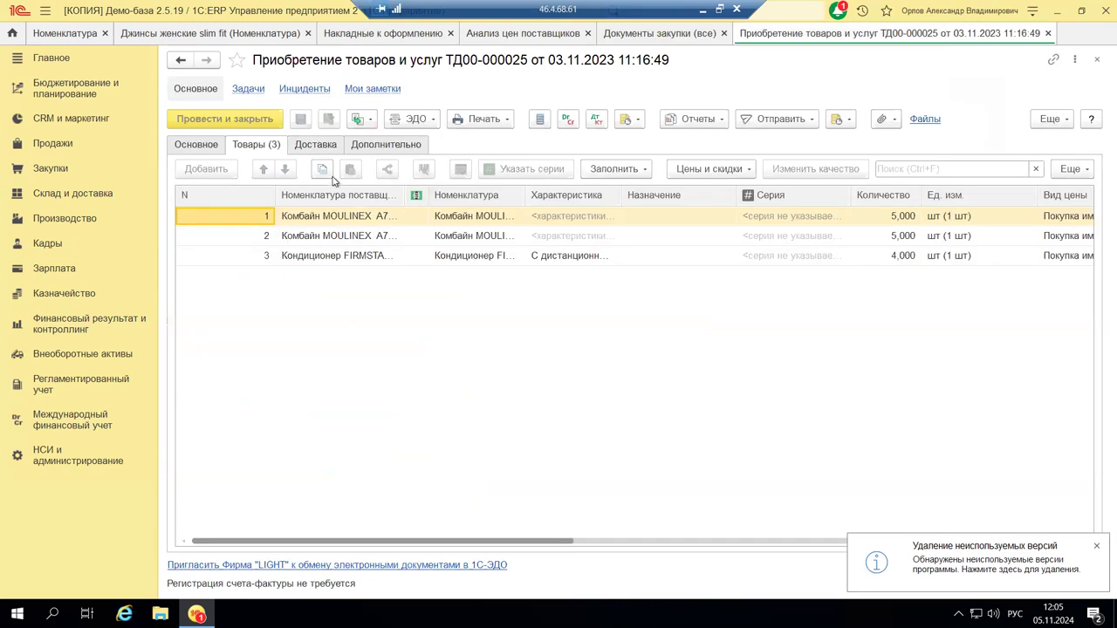